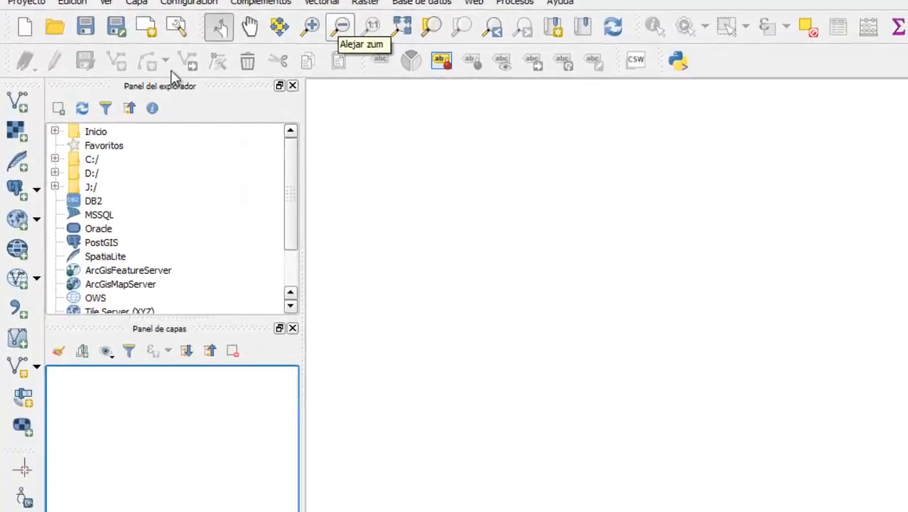
Start adding a file-based vector layer and browse for its dataset.
left_click(24, 102)
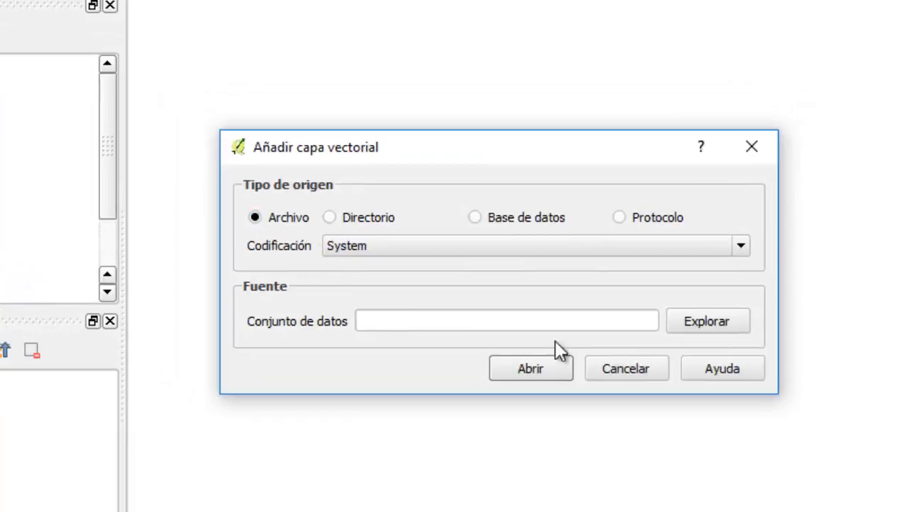
left_click(680, 321)
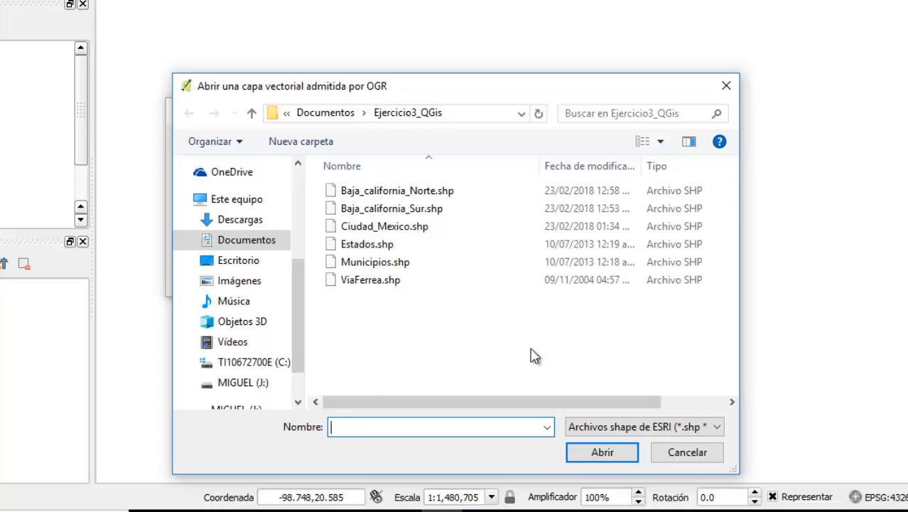
View all file types in the Ejercicio3_QGis folder, and restore the file filter to ESRI shapefiles (*.shp).
left_click(645, 426)
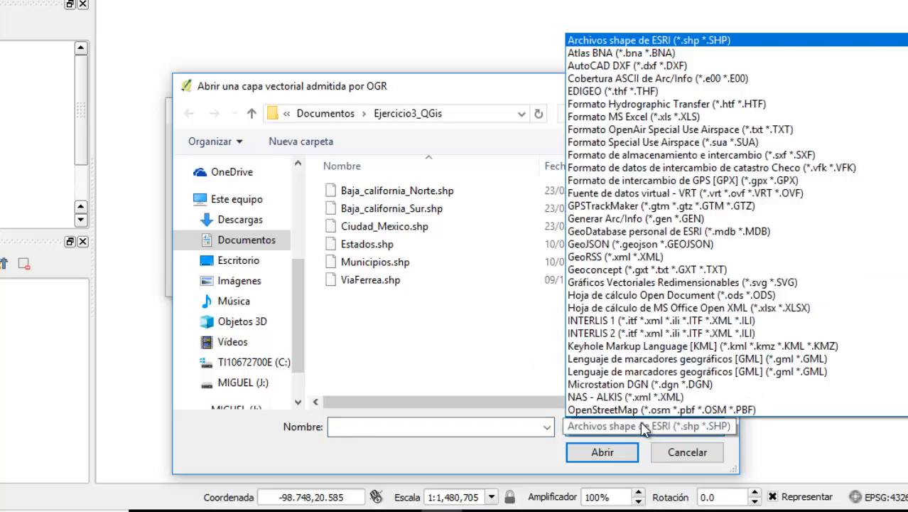
scroll(615, 327, "up", 1)
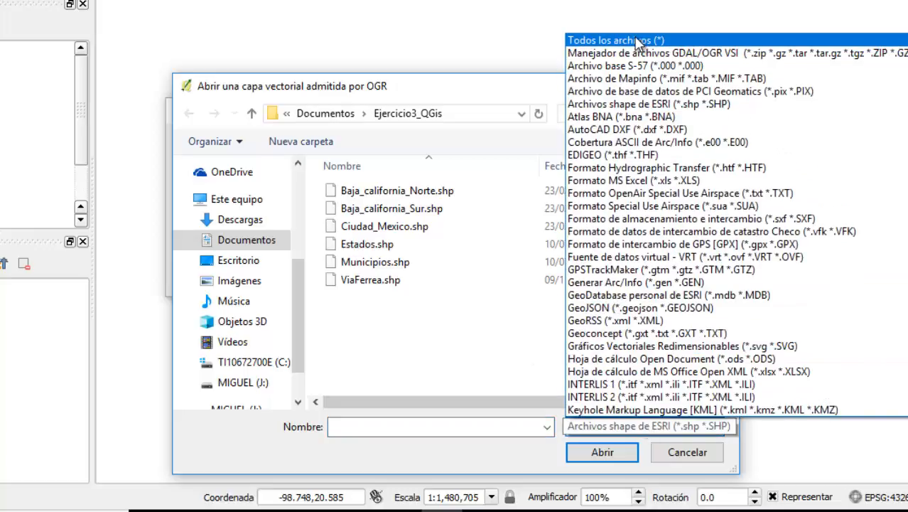
left_click(611, 34)
scroll(557, 197, "down", 5)
scroll(523, 265, "up", 5)
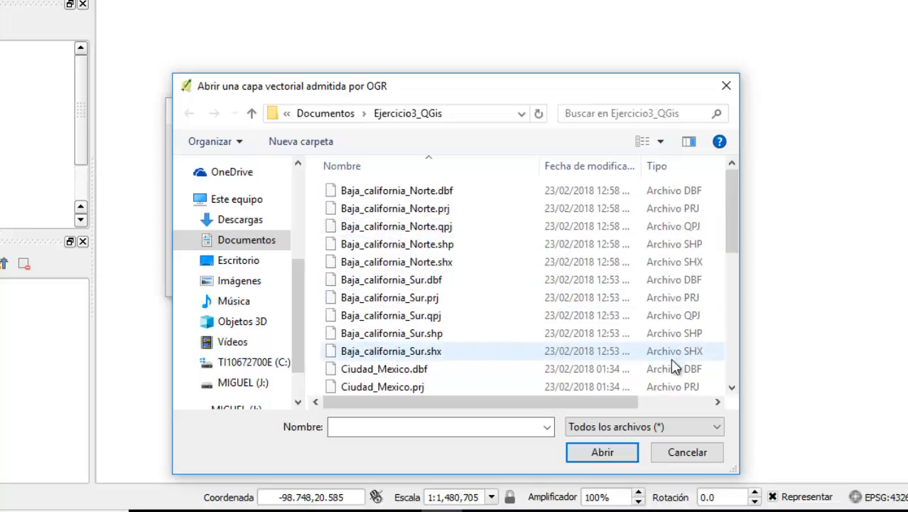
left_click(644, 427)
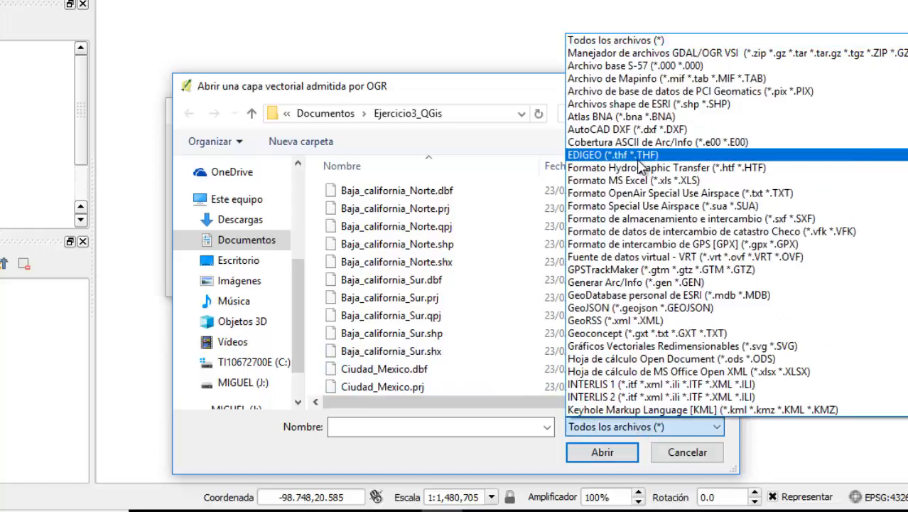
left_click(647, 104)
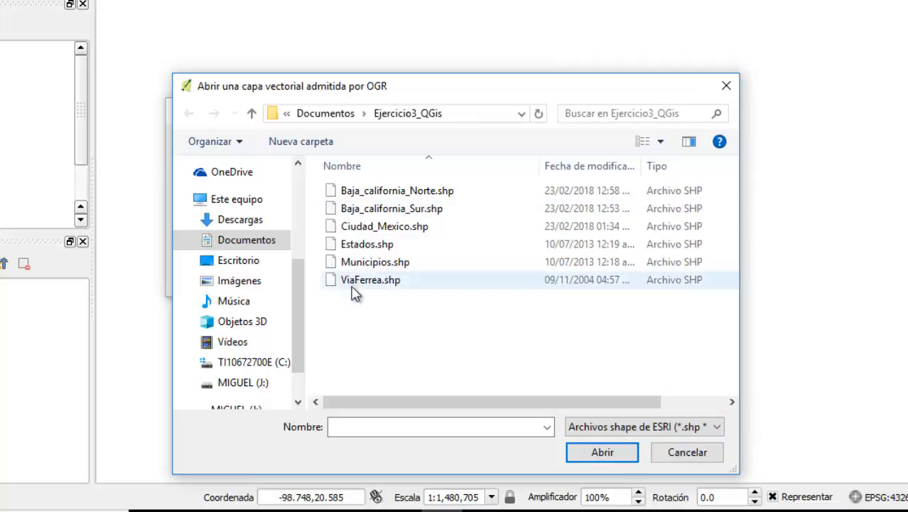
Load Estados.shp into the project as a vector layer.
left_click(366, 244)
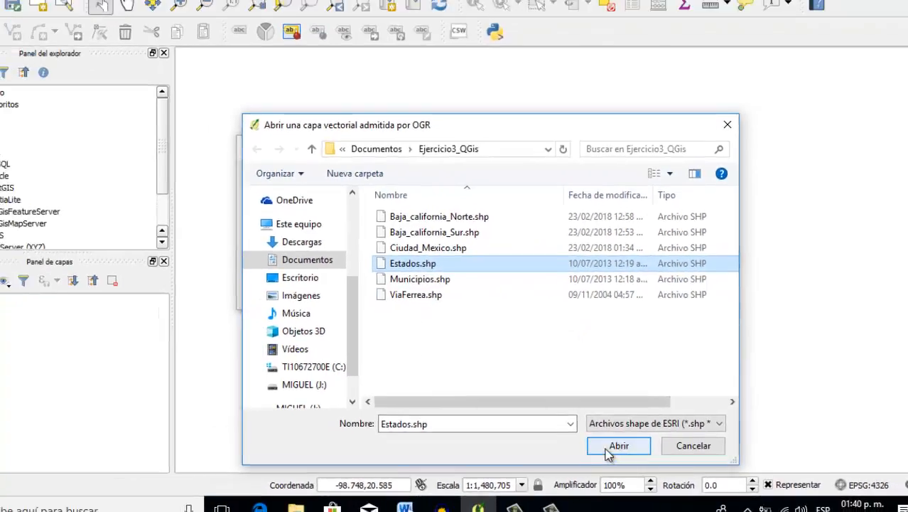
left_click(602, 452)
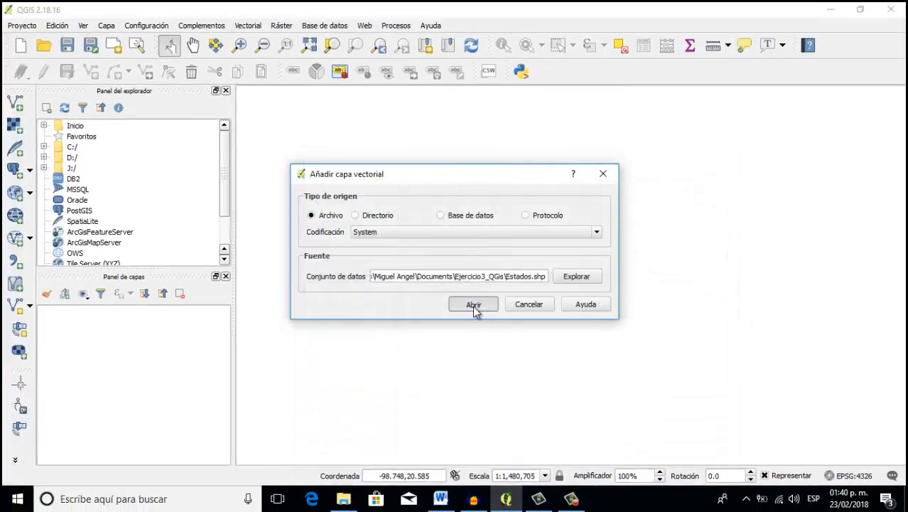
left_click(472, 305)
left_click_drag(500, 225, 476, 238)
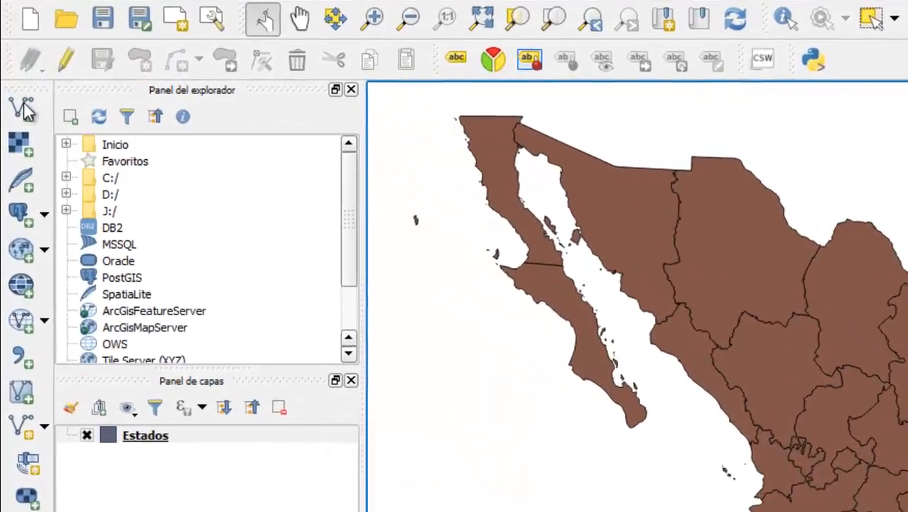
Add ViaFerrea.shp from the Ejercicio3_QGis folder as a second vector layer.
key("ctrl+shift+v")
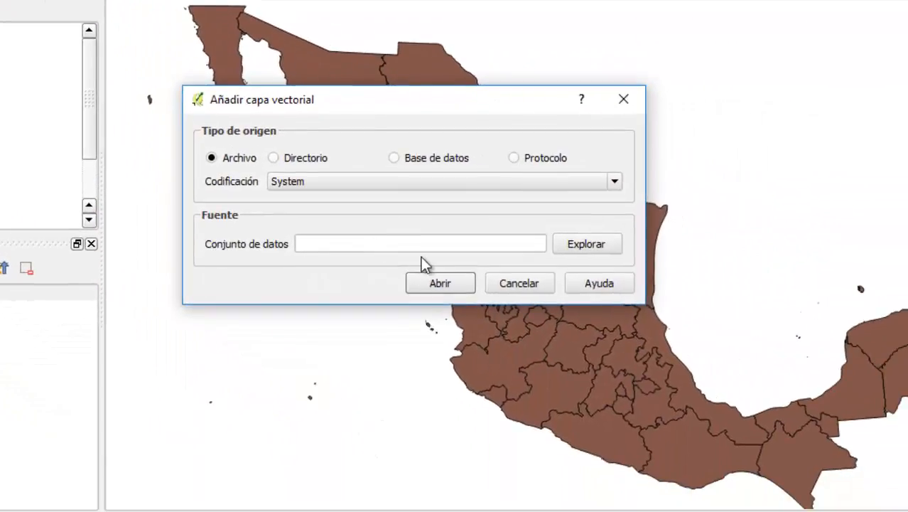
left_click(562, 249)
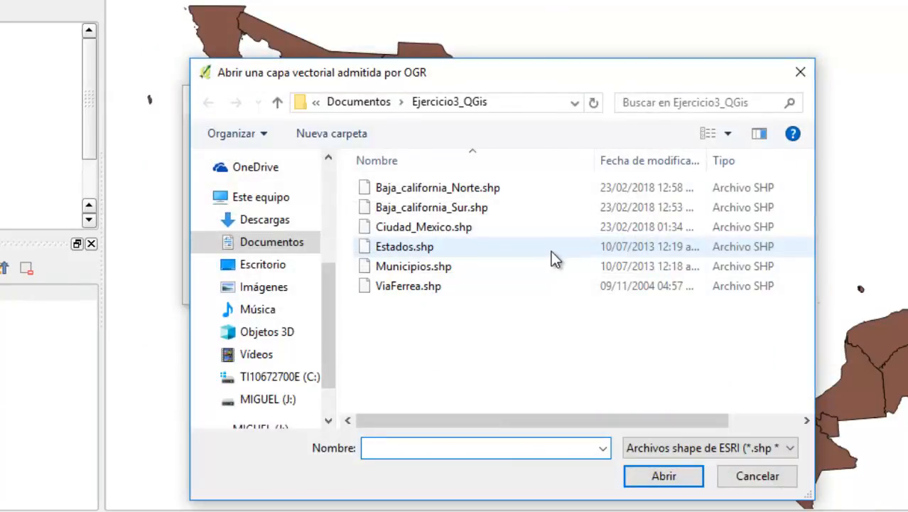
left_click(470, 287)
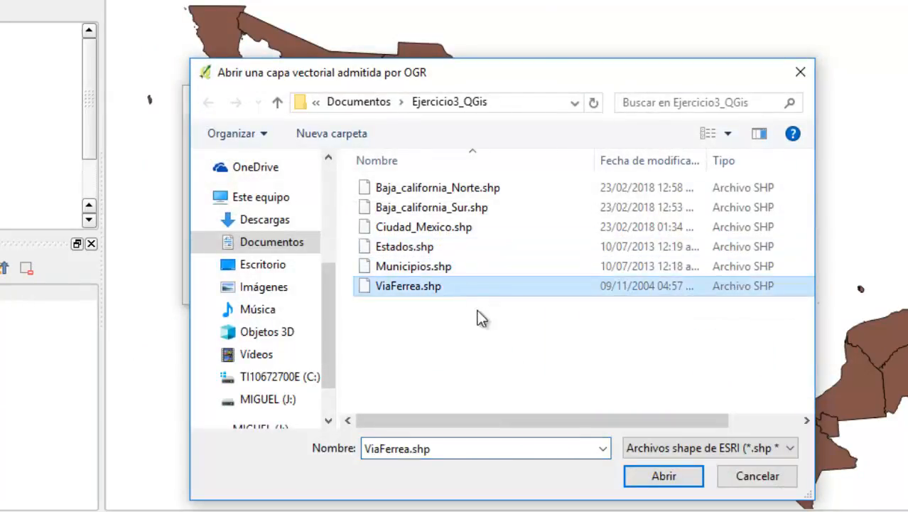
left_click(651, 480)
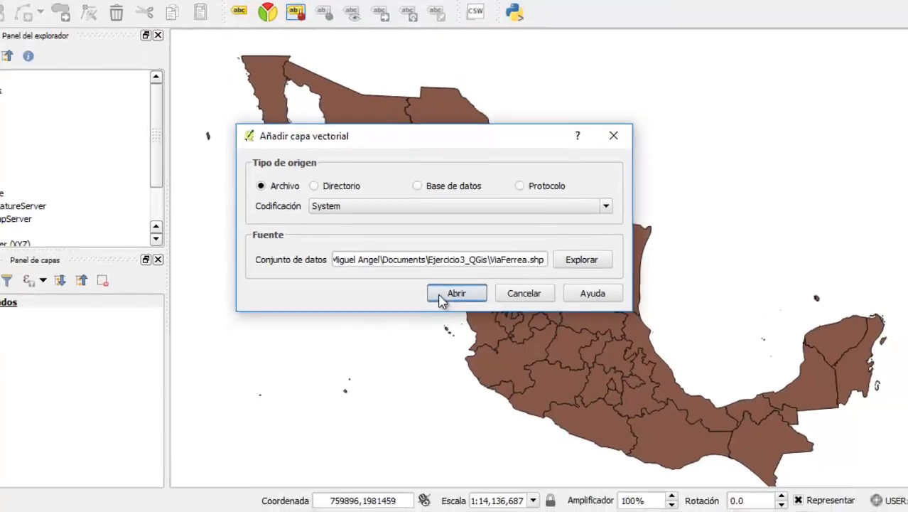
left_click(440, 295)
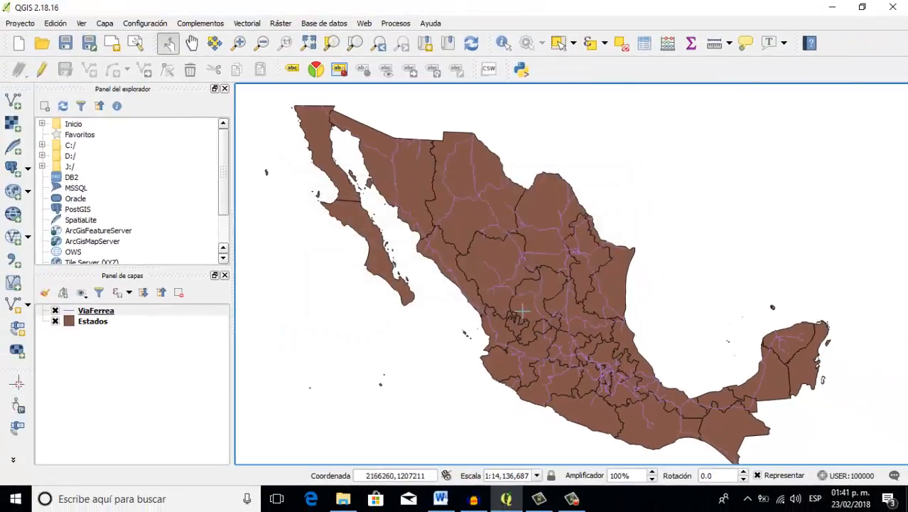
scroll(592, 328, "up", 1)
scroll(563, 324, "up", 1)
scroll(560, 324, "down", 2)
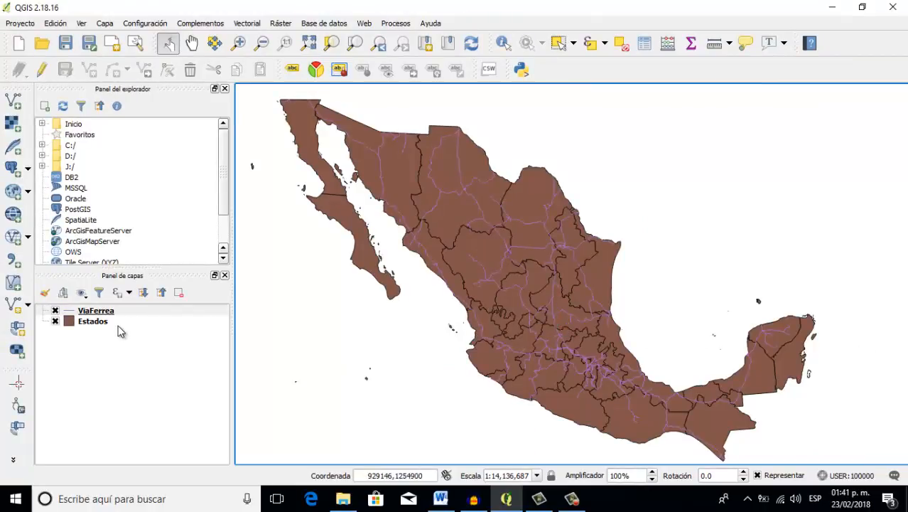
Change the Estados layer's style from a single symbol to Categorizado in its properties.
left_click(93, 321)
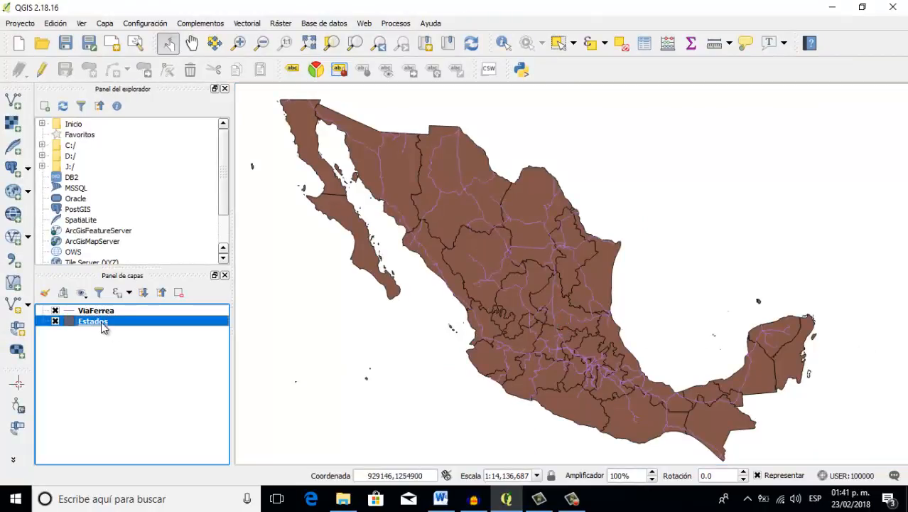
right_click(103, 325)
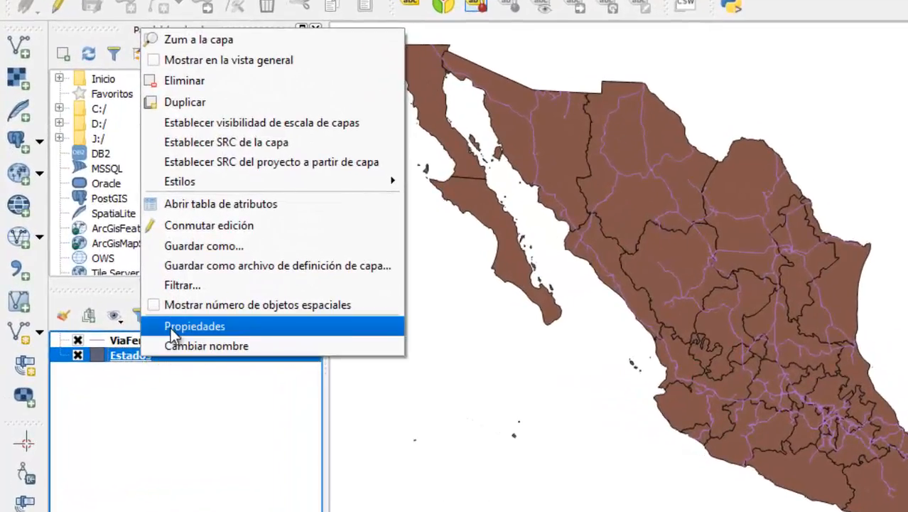
left_click(170, 327)
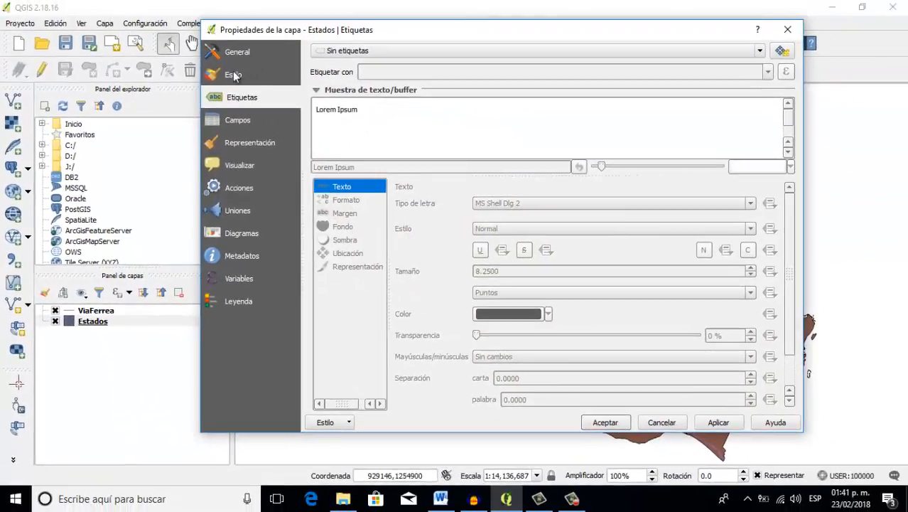
left_click(233, 75)
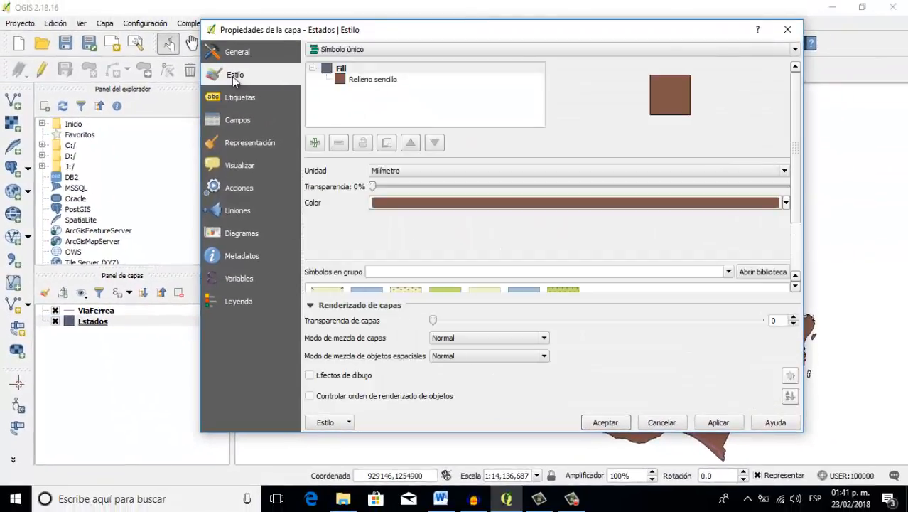
left_click(410, 50)
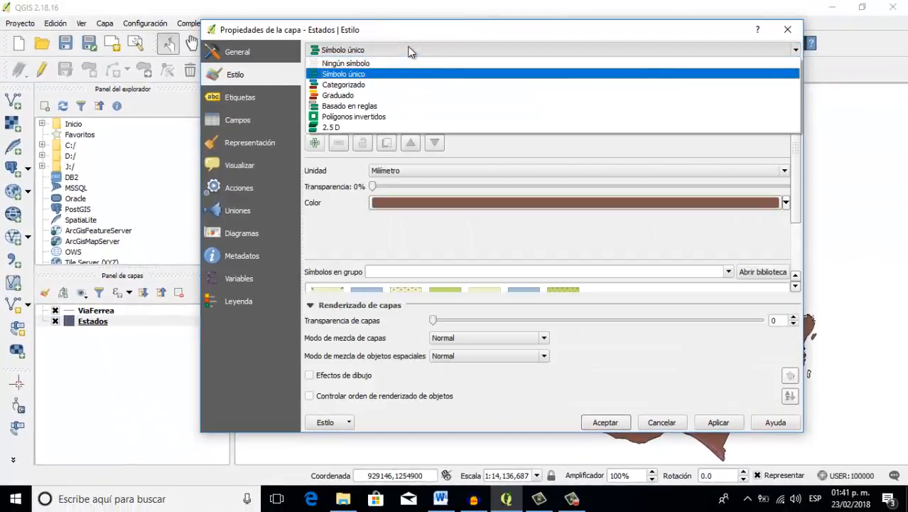
left_click(356, 87)
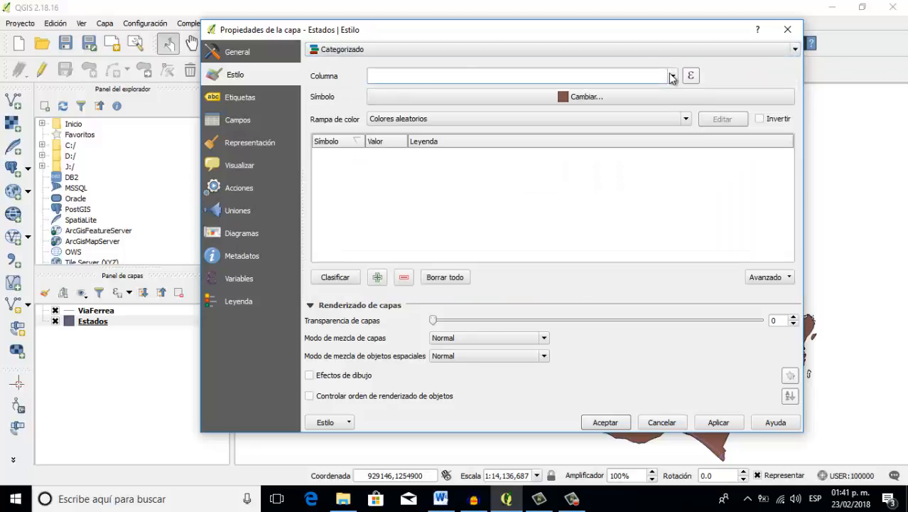
Classify the Estados layer by the NOM_ENT column with random colours and accept the style.
left_click(672, 76)
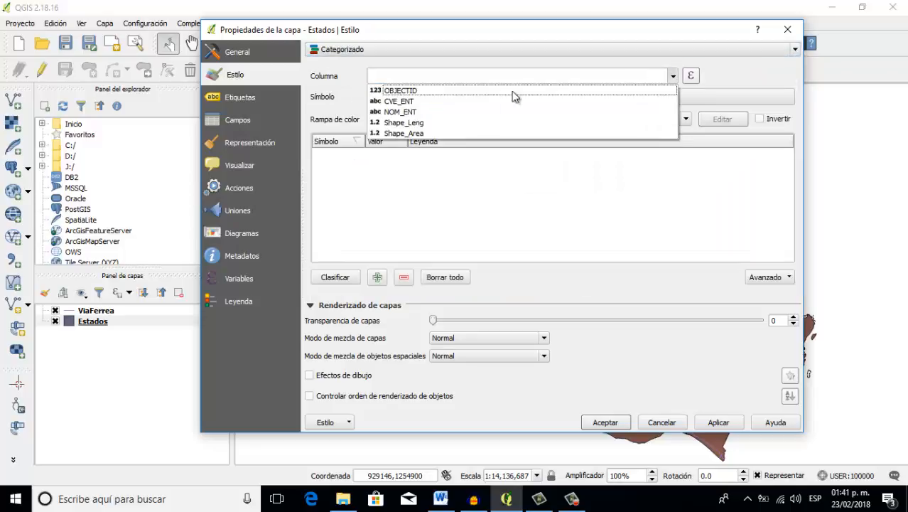
left_click(420, 112)
left_click(334, 278)
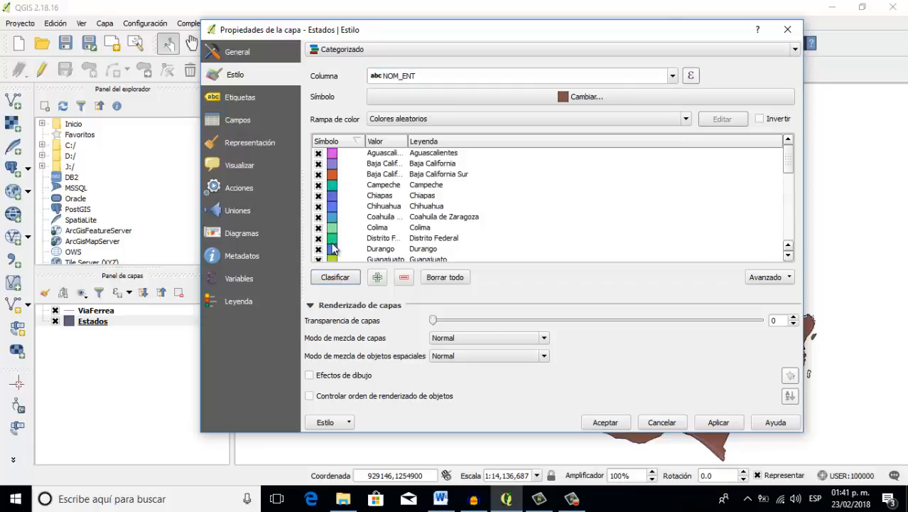
scroll(727, 173, "down", 8)
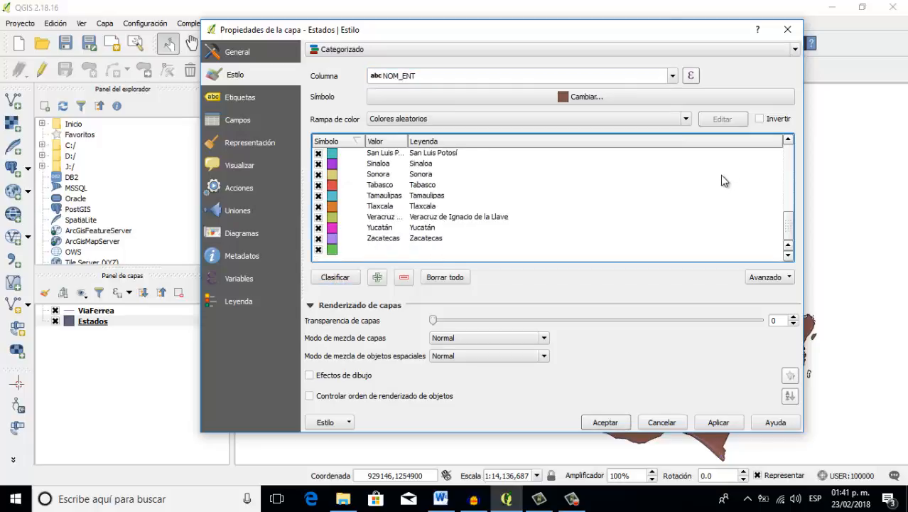
scroll(717, 179, "up", 8)
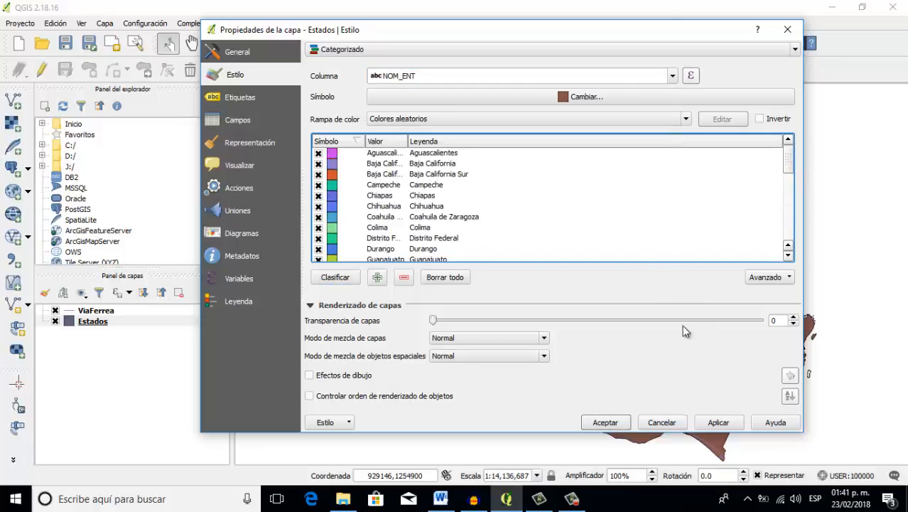
left_click(605, 422)
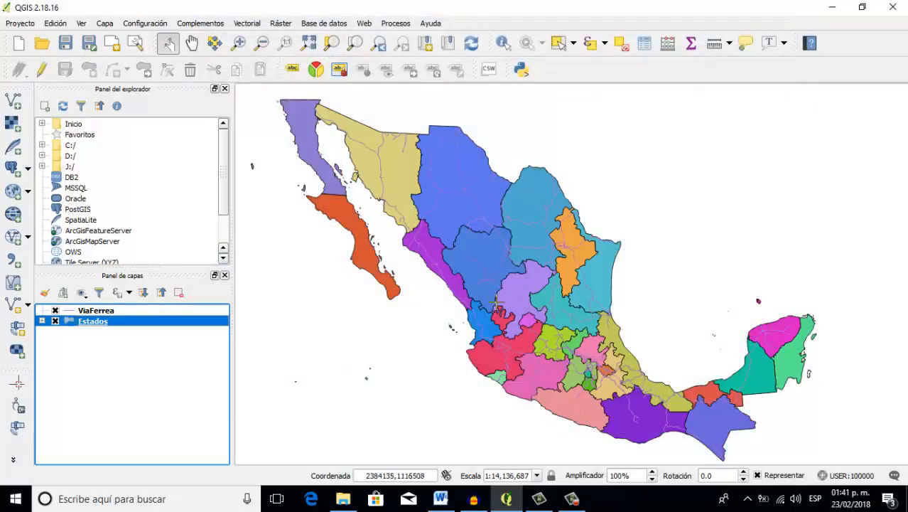
Turn on labels for the Estados layer using the NOM_ENT field and accept the layer properties.
right_click(96, 323)
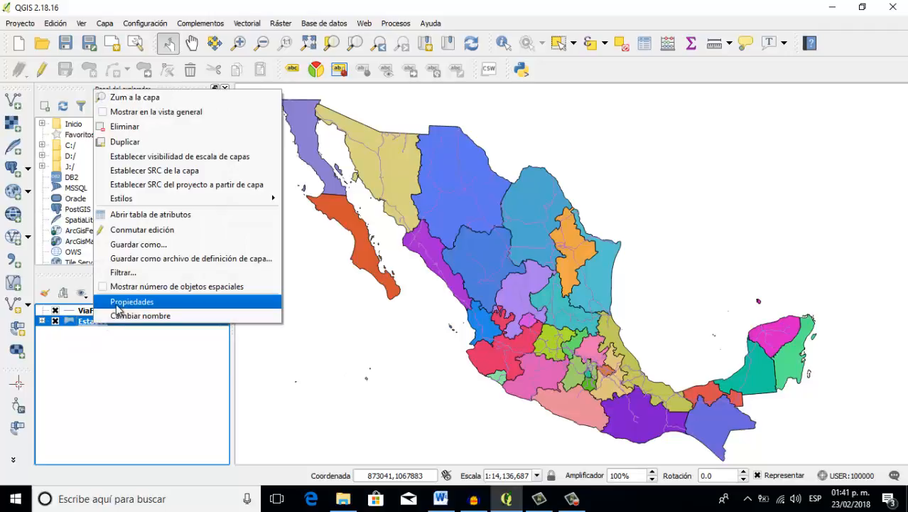
left_click(118, 302)
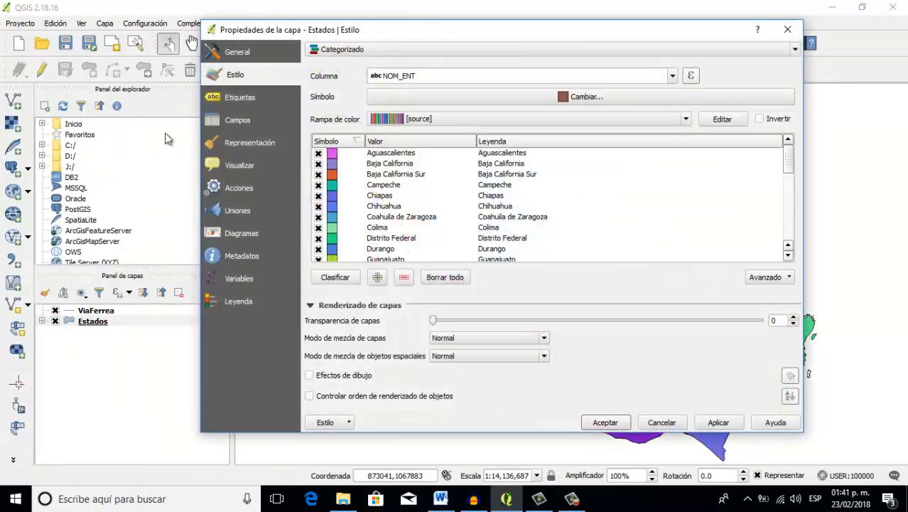
left_click(242, 97)
left_click(368, 52)
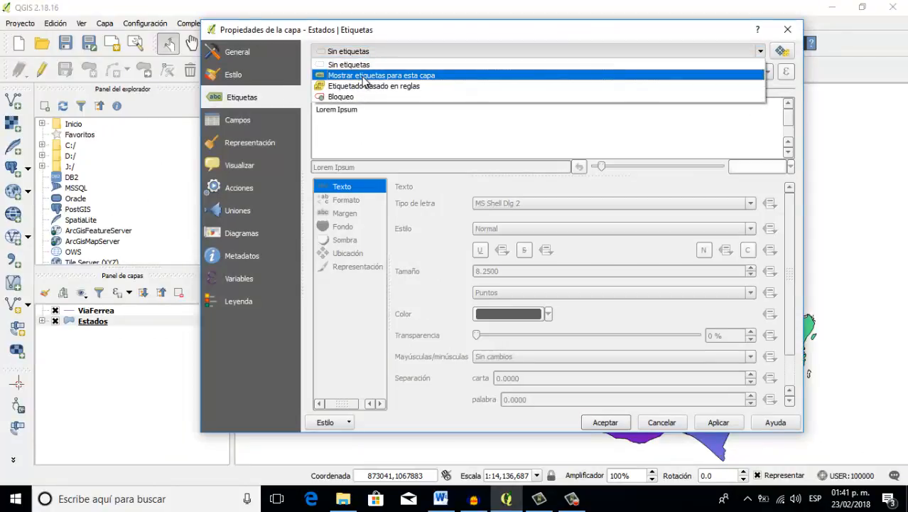
left_click(463, 77)
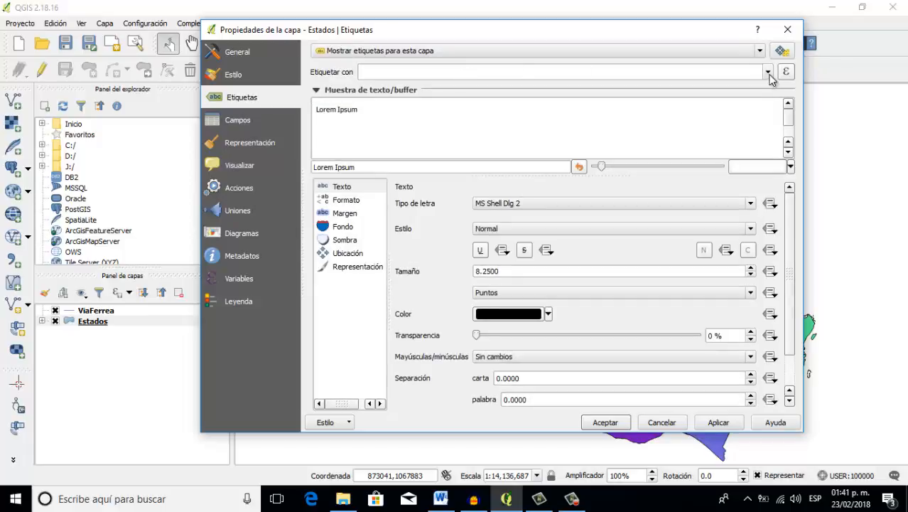
left_click(767, 71)
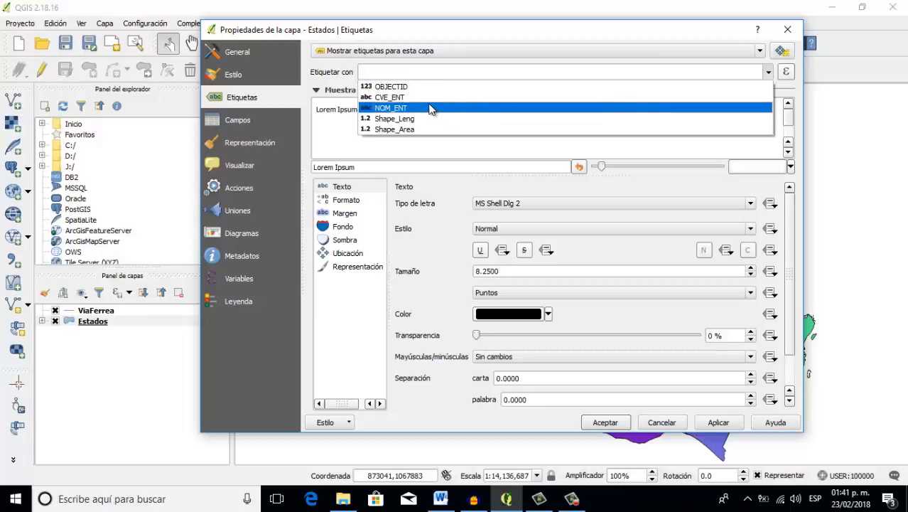
left_click(429, 109)
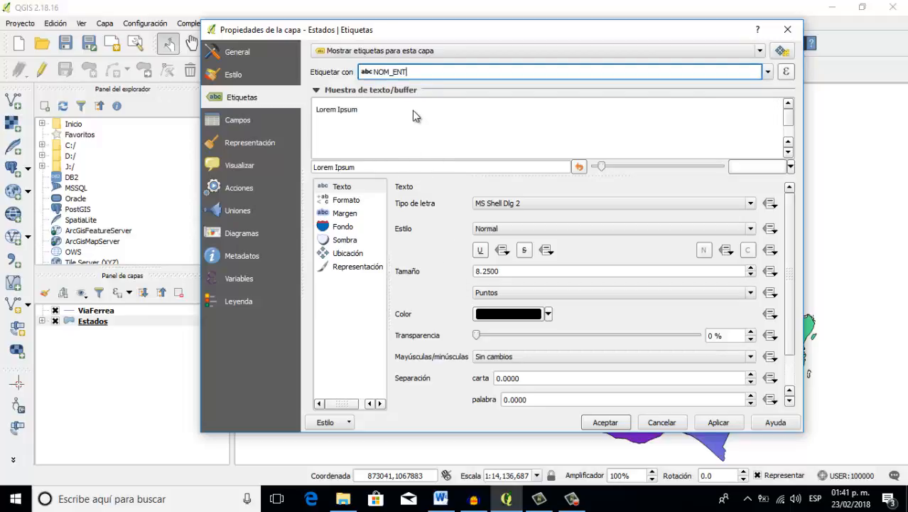
left_click(605, 422)
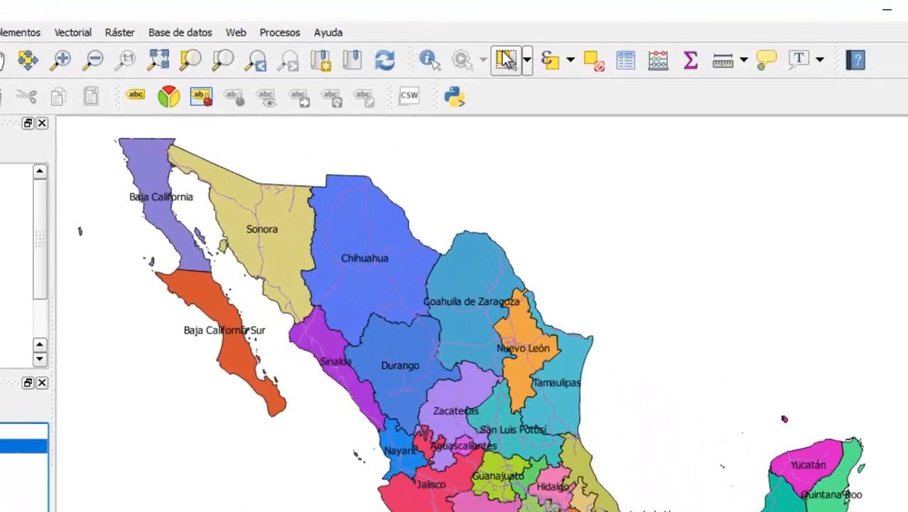
Select the México state polygon in the Estados layer with the feature selection tool.
left_click(506, 61)
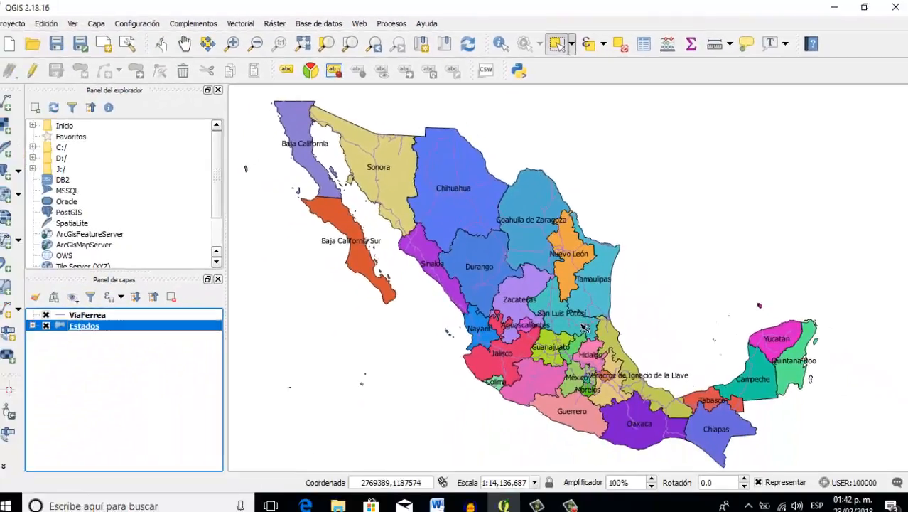
scroll(581, 405, "up", 4)
scroll(579, 385, "down", 2)
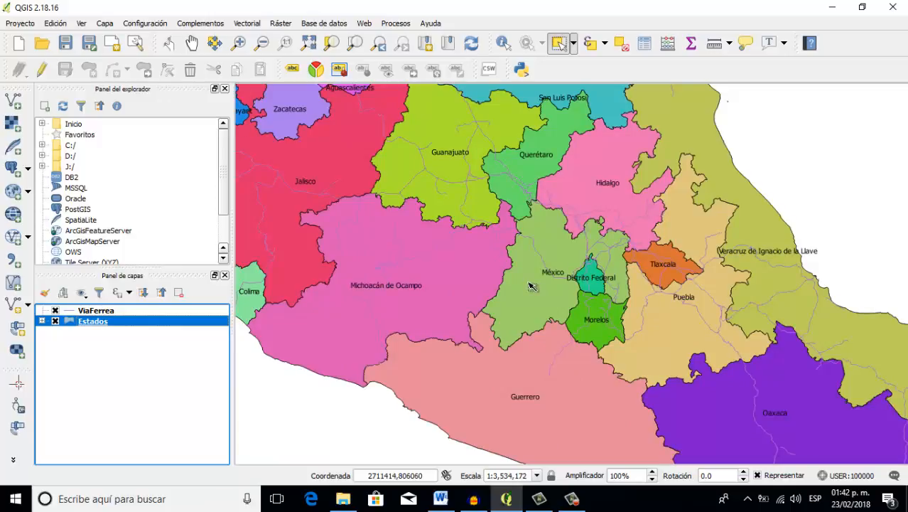
scroll(525, 285, "down", 1)
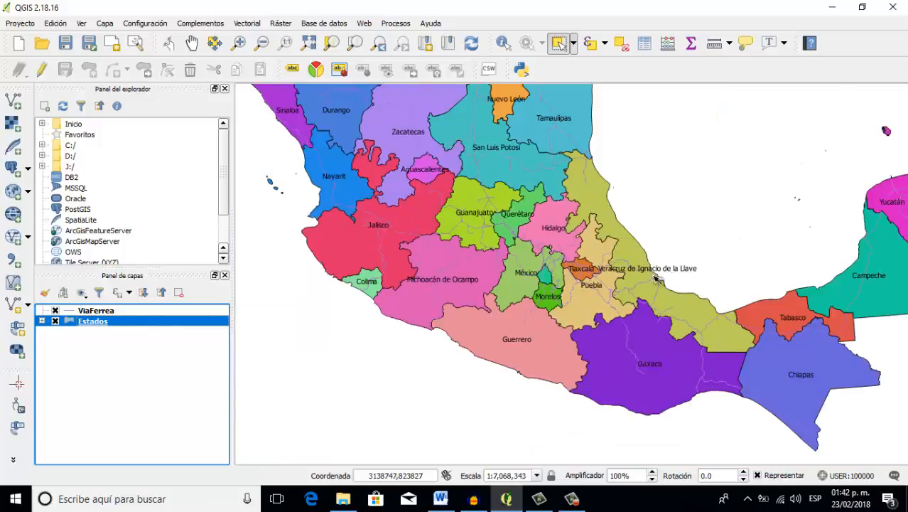
scroll(506, 282, "up", 2)
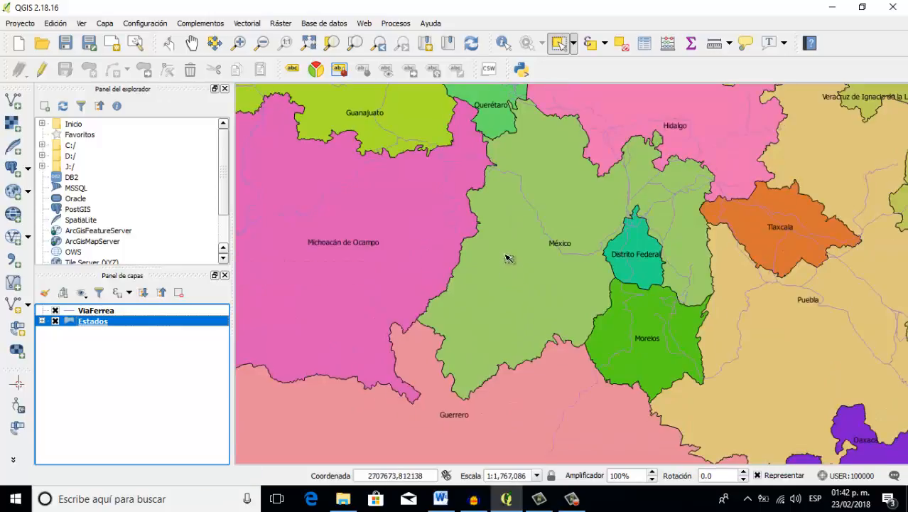
left_click(507, 258)
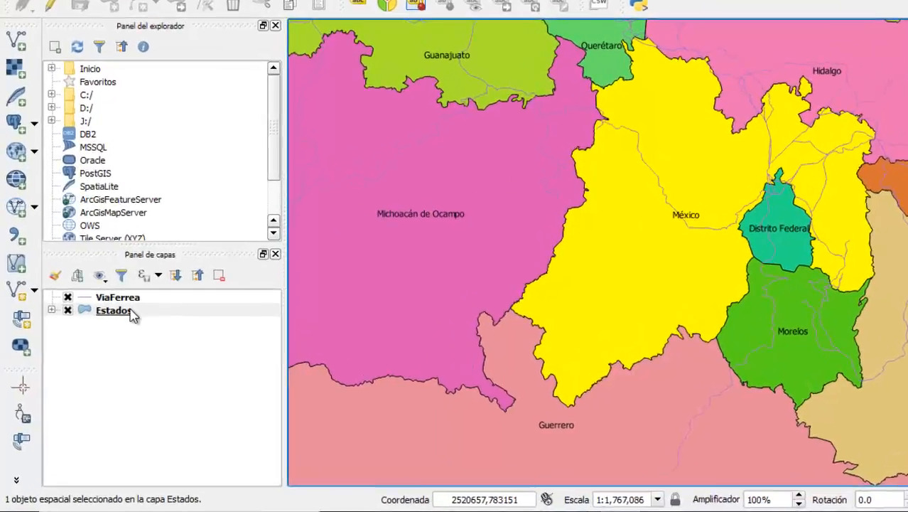
Export the Estados layer as the ESRI shapefile CD_Mexico in the Ejercicio3_QGis folder, using the USER:100000 SRC.
right_click(106, 324)
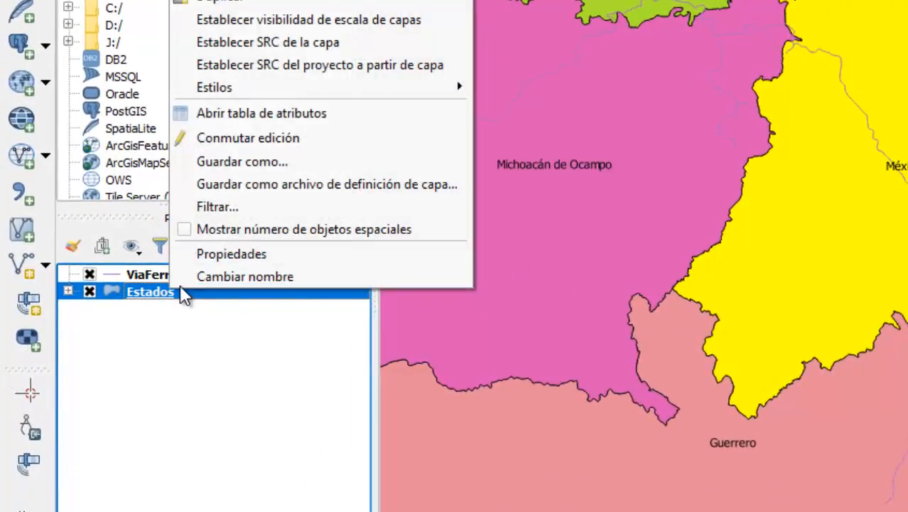
left_click(250, 163)
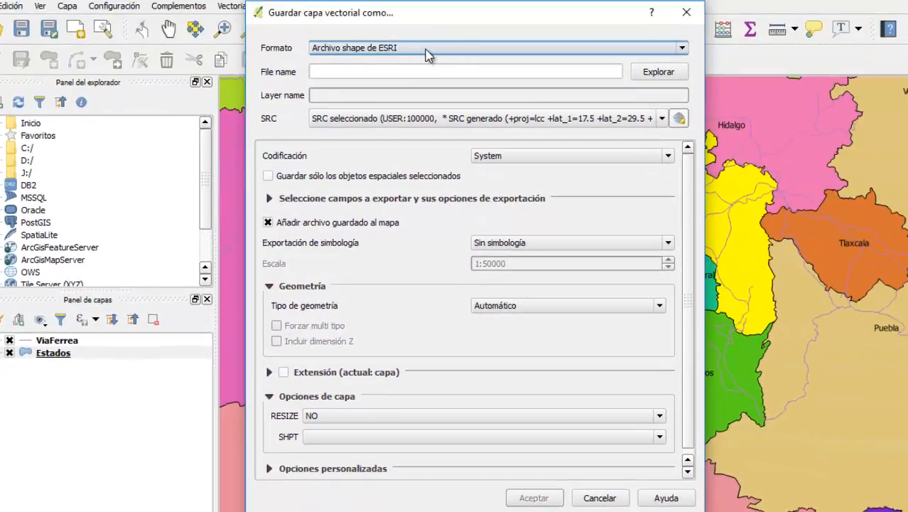
left_click(647, 77)
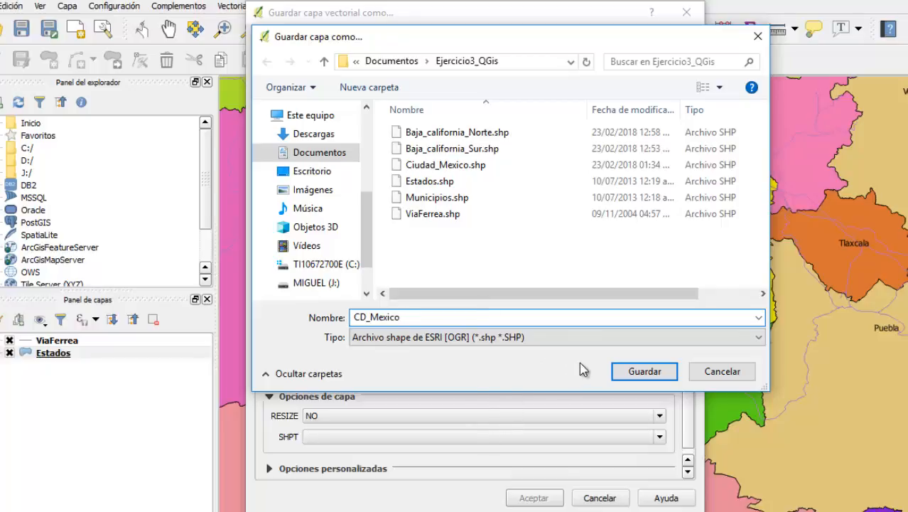
left_click(625, 375)
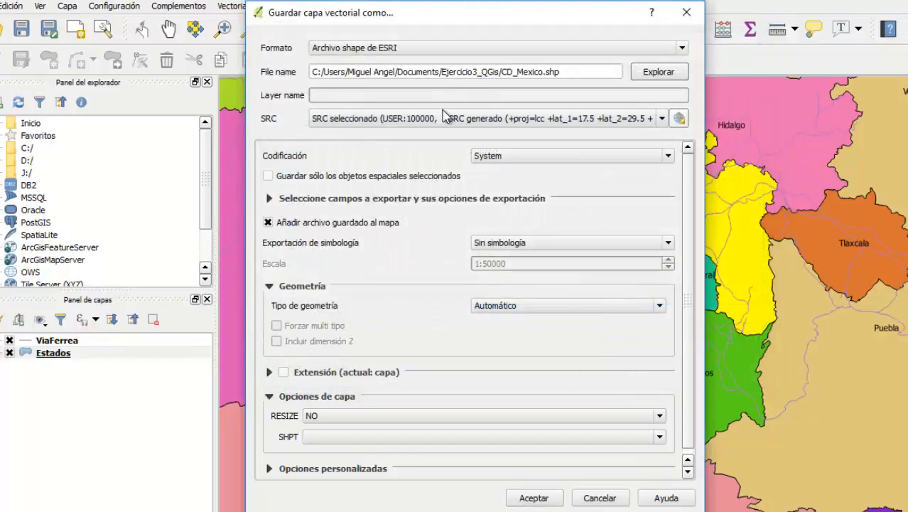
left_click(436, 122)
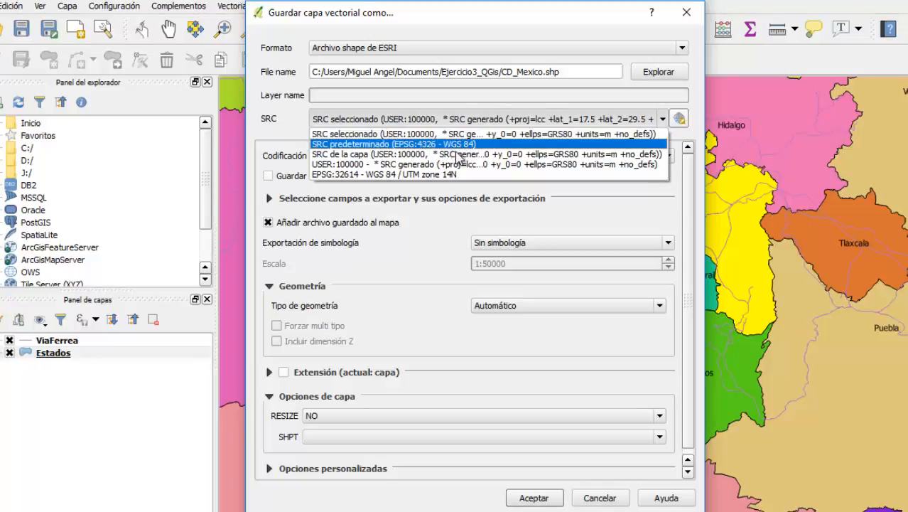
left_click(526, 164)
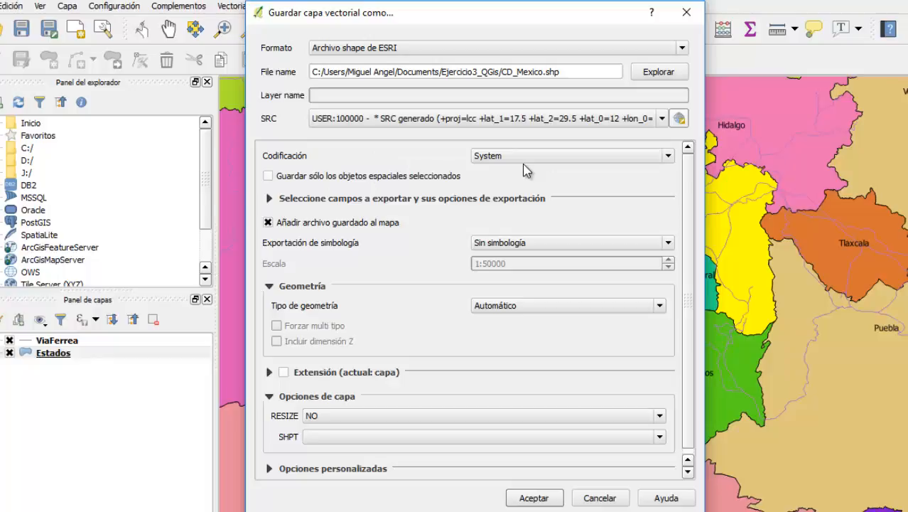
left_click(532, 498)
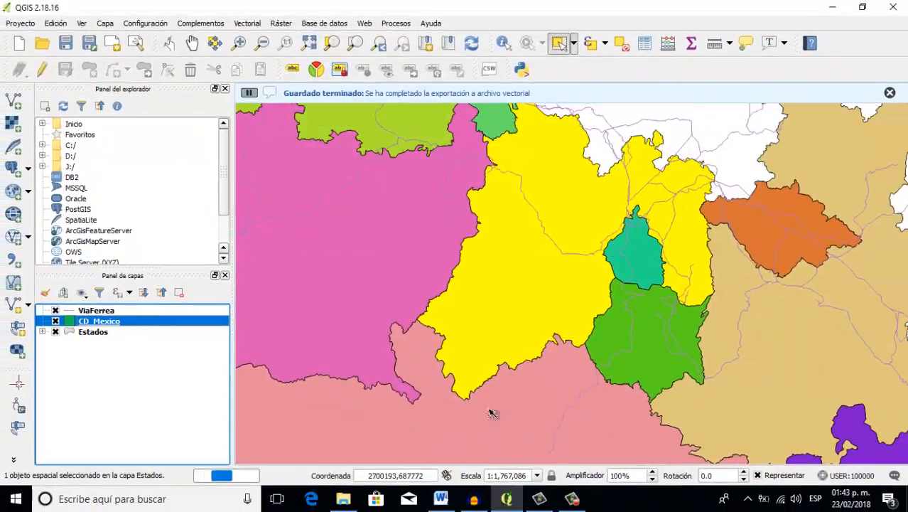
Check the exported CD_Mexico layer against Estados and remove it from the project.
scroll(441, 260, "down", 3)
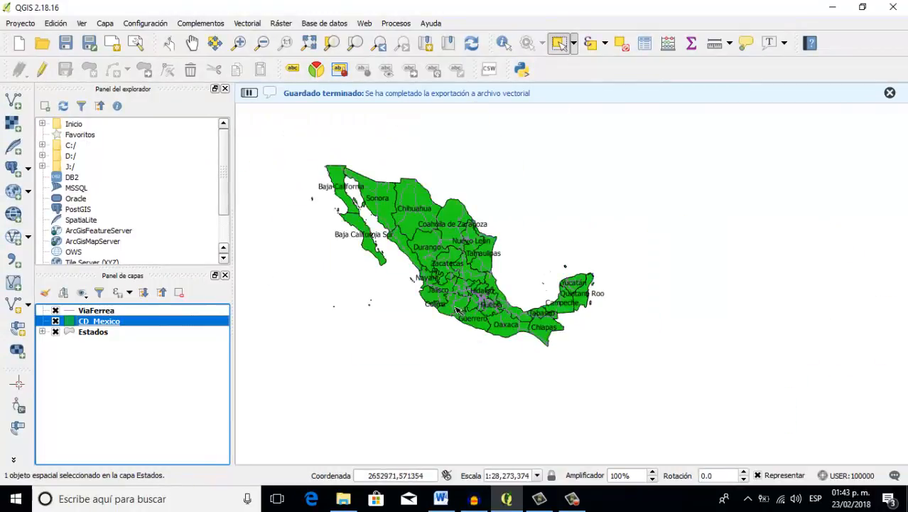
left_click(56, 332)
left_click(56, 332)
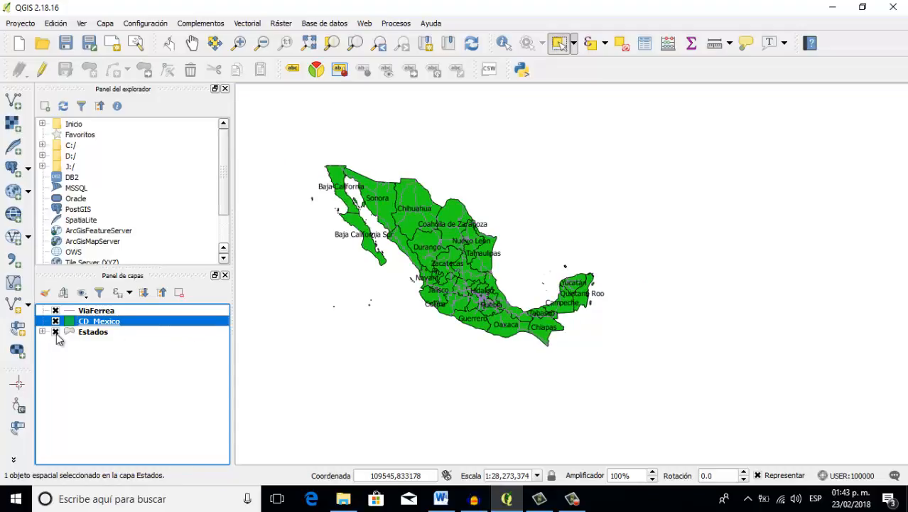
scroll(409, 249, "up", 1)
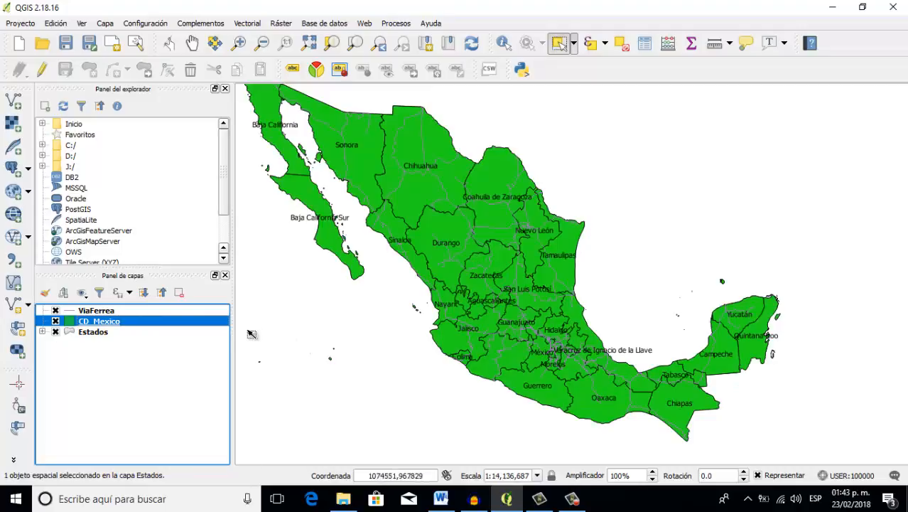
right_click(95, 324)
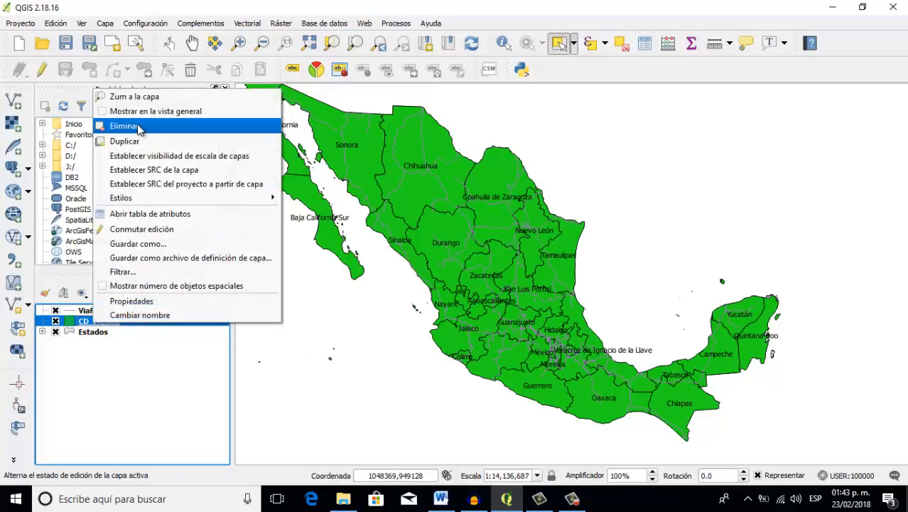
left_click(124, 125)
left_click(422, 260)
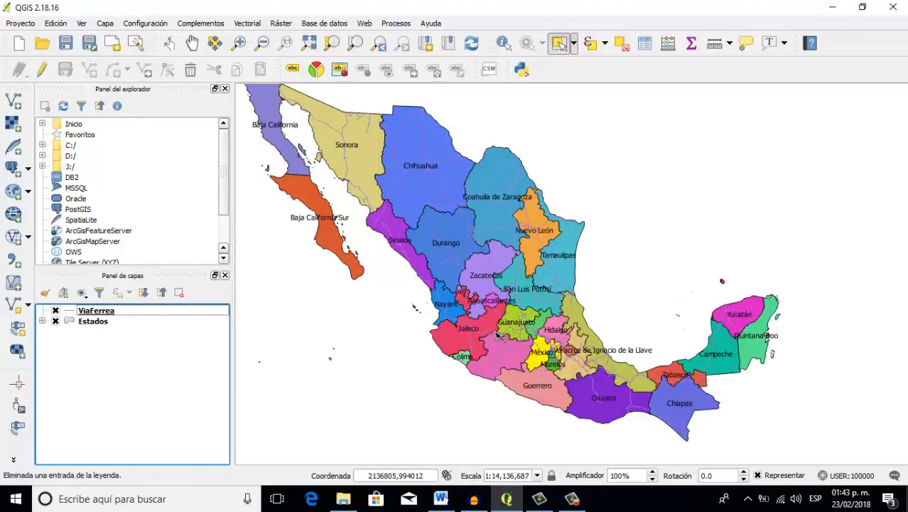
Start saving the Estados layer as a new ESRI shapefile and enter CD_MEXICO2 as the file name.
left_click(98, 322)
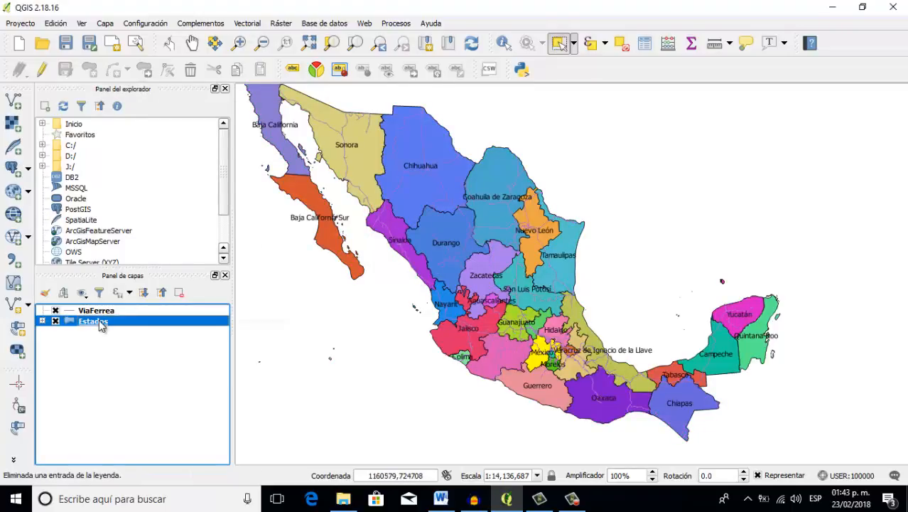
right_click(99, 321)
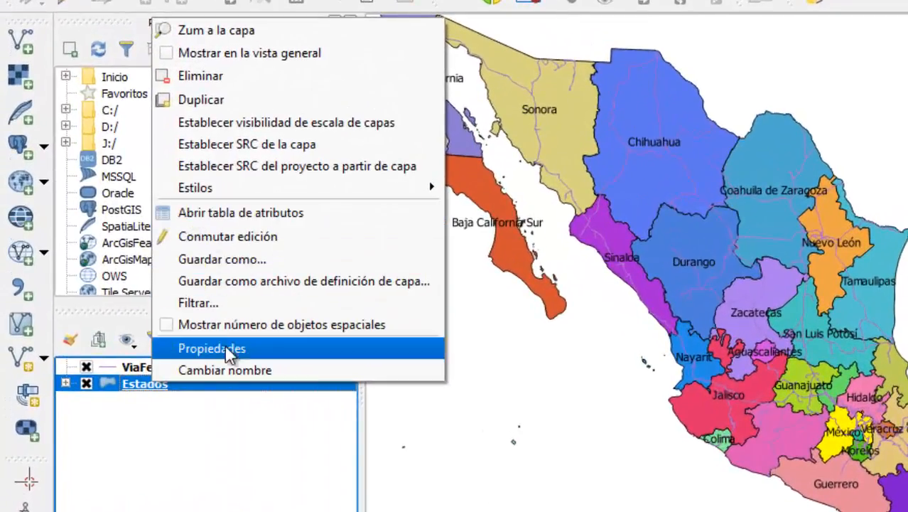
left_click(232, 260)
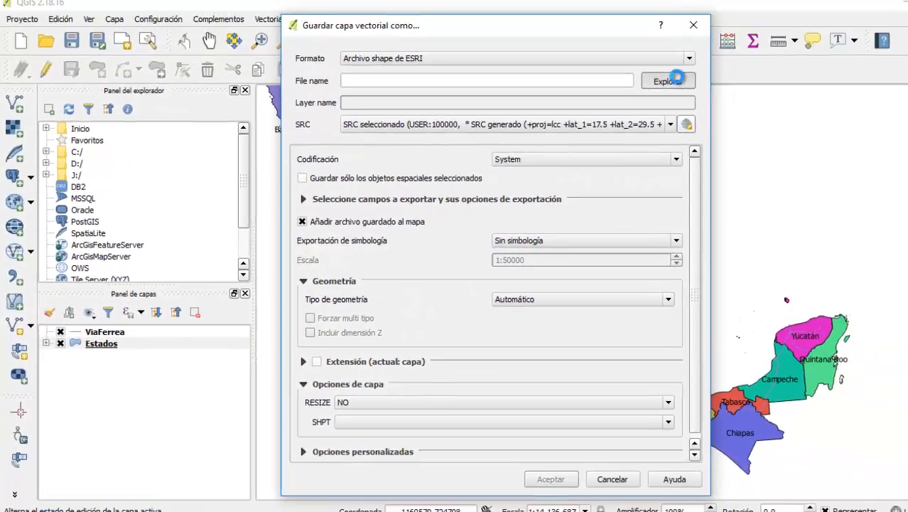
left_click(675, 77)
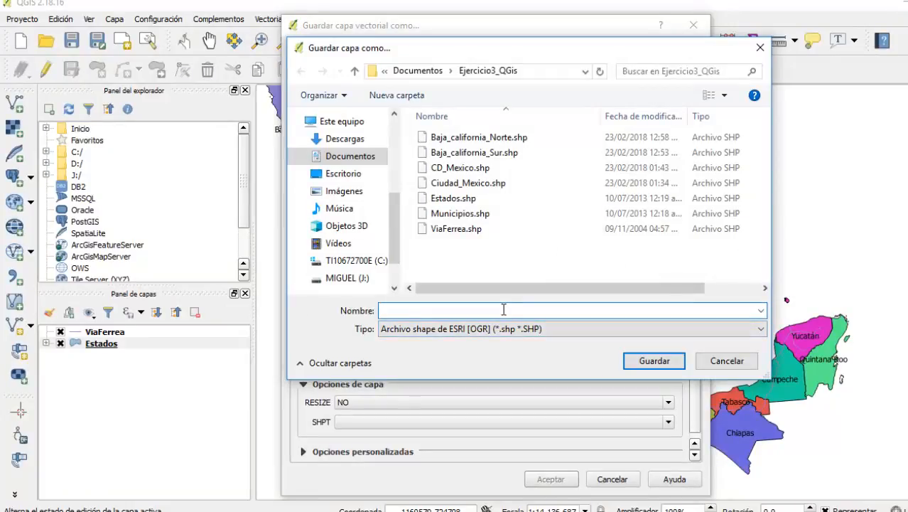
type("CD_MEXICO")
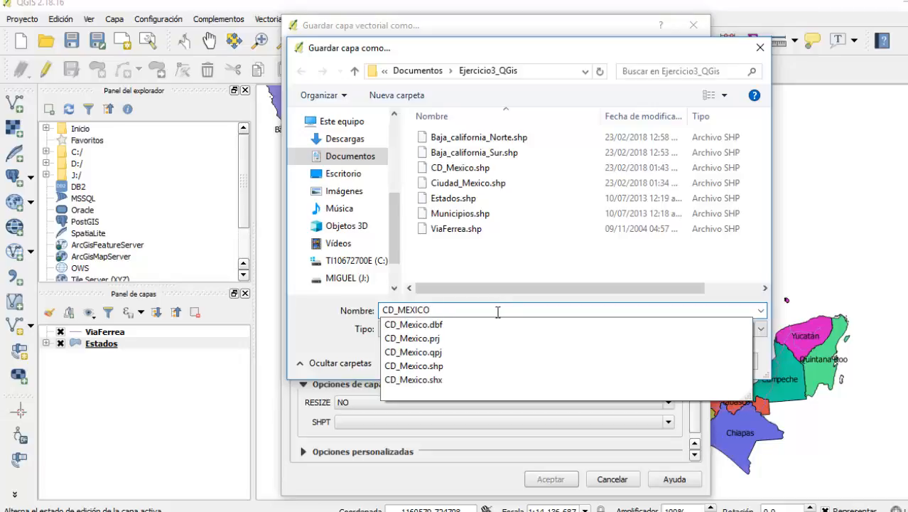
type("2")
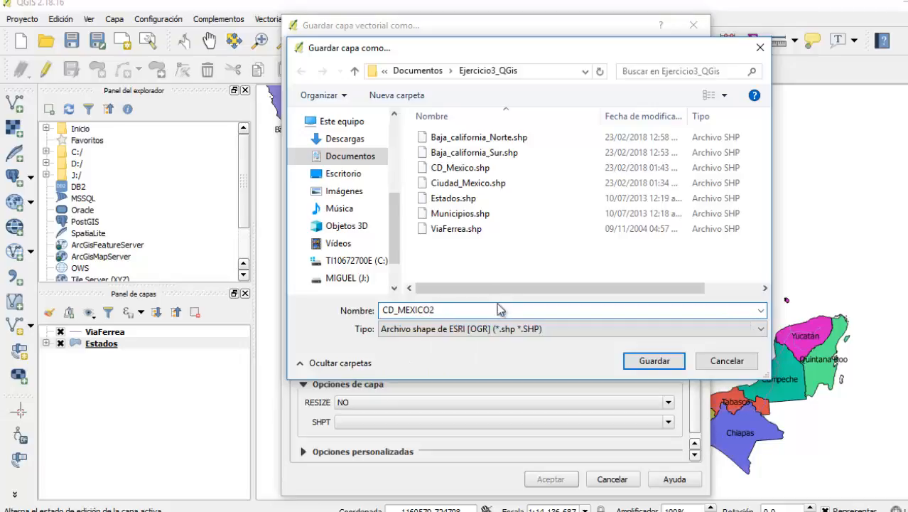
Delete the old CD_Mexico.shp from the Ejercicio3_QGis folder and use CD_Mexico.shp as the export file name.
left_click(472, 169)
right_click(475, 172)
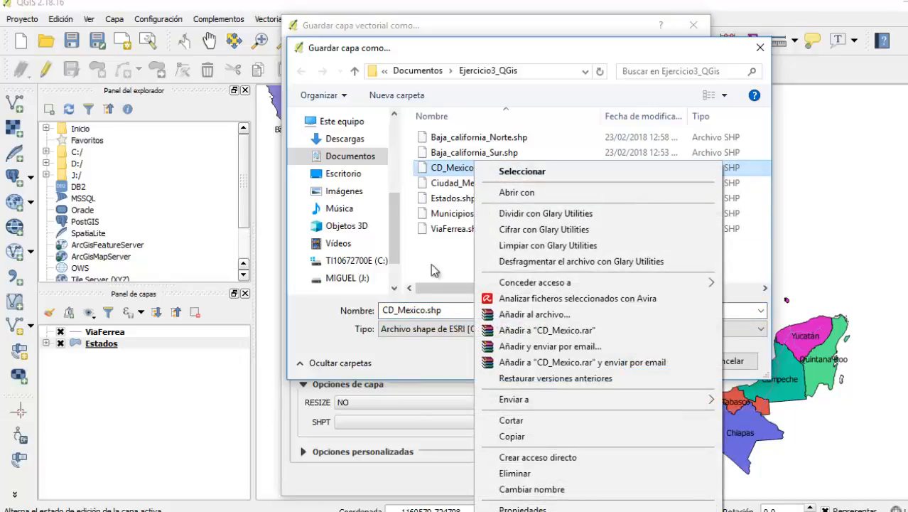
left_click(504, 472)
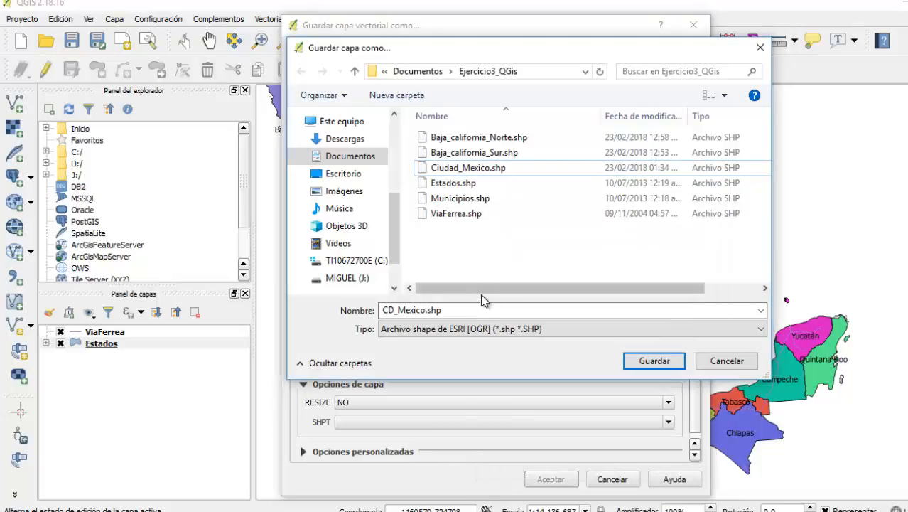
left_click(457, 309)
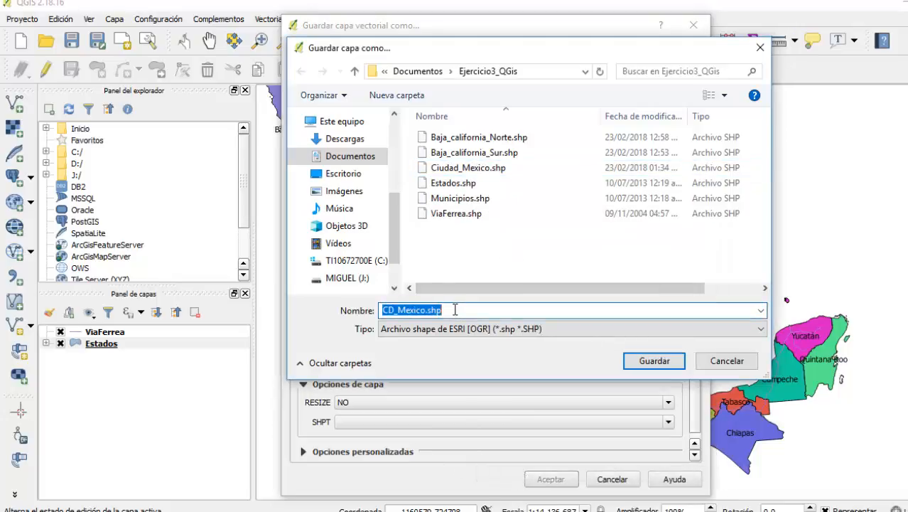
left_click(454, 310)
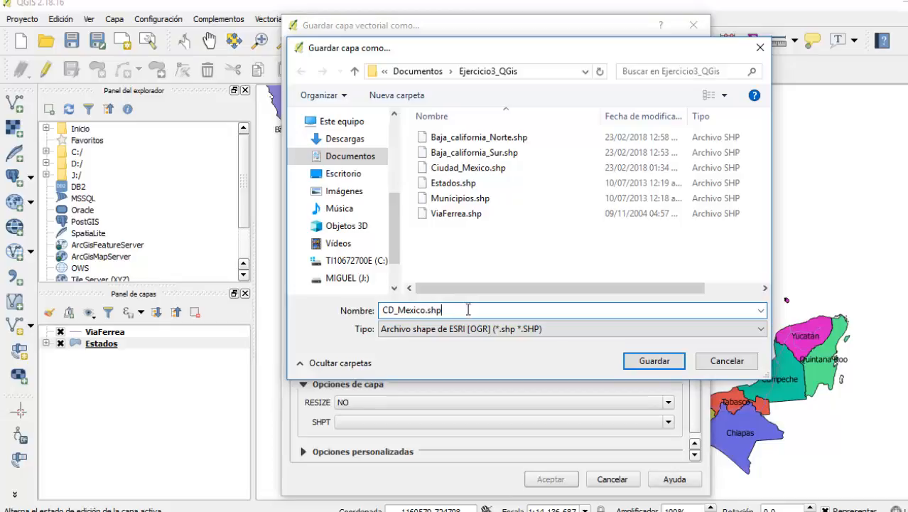
left_click(635, 362)
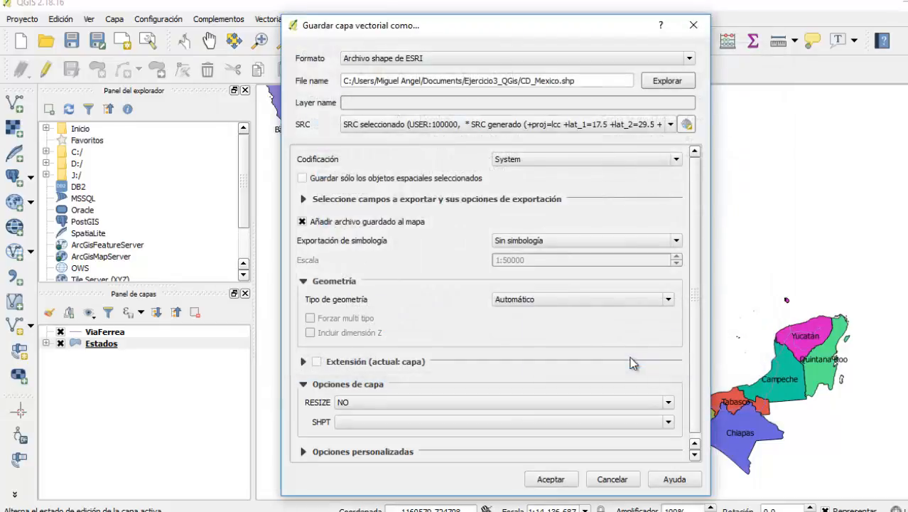
Set the SRC to USER:100000, restrict saving to the selected features, and export the layer.
left_click(417, 125)
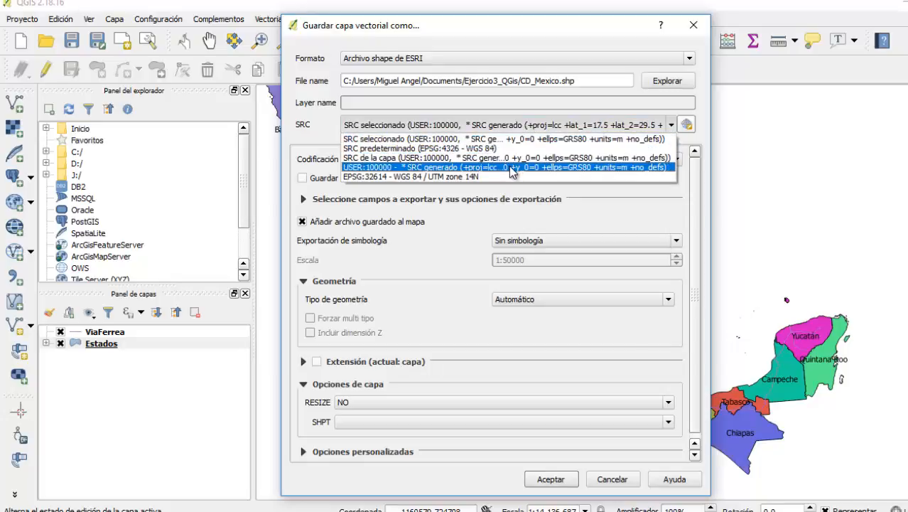
left_click(511, 168)
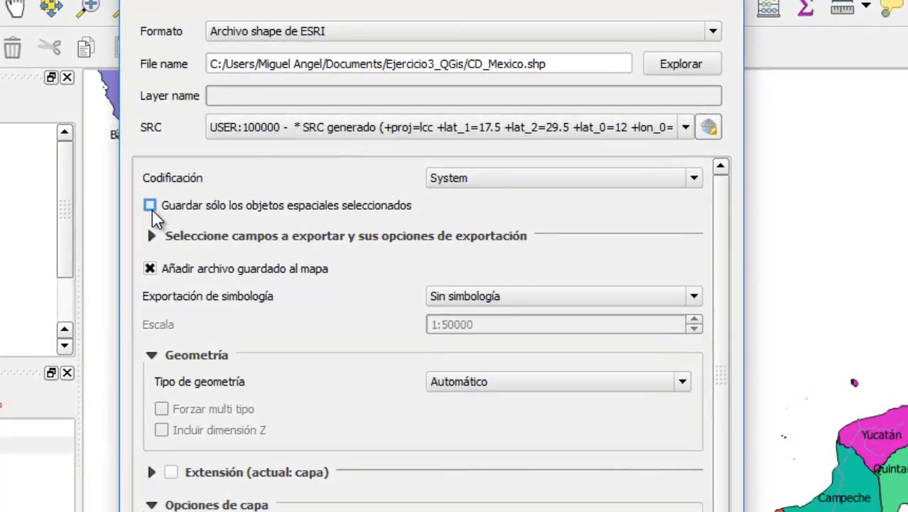
left_click(150, 206)
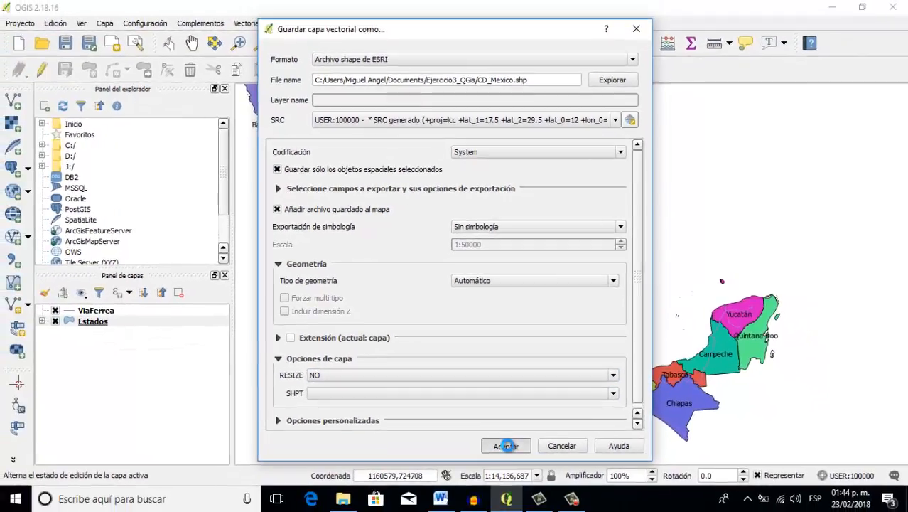
left_click(506, 470)
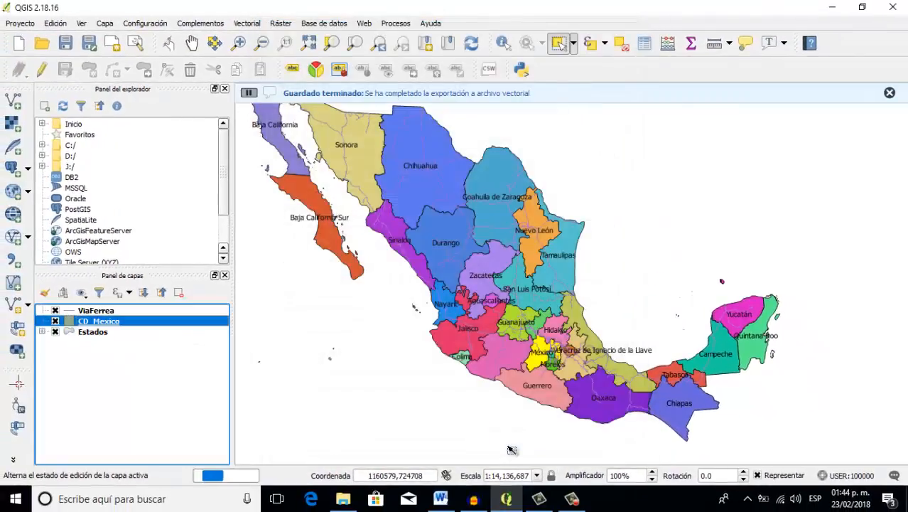
Hide the Estados layer to inspect the exported CD_Mexico polygon, and show Estados again.
left_click(55, 332)
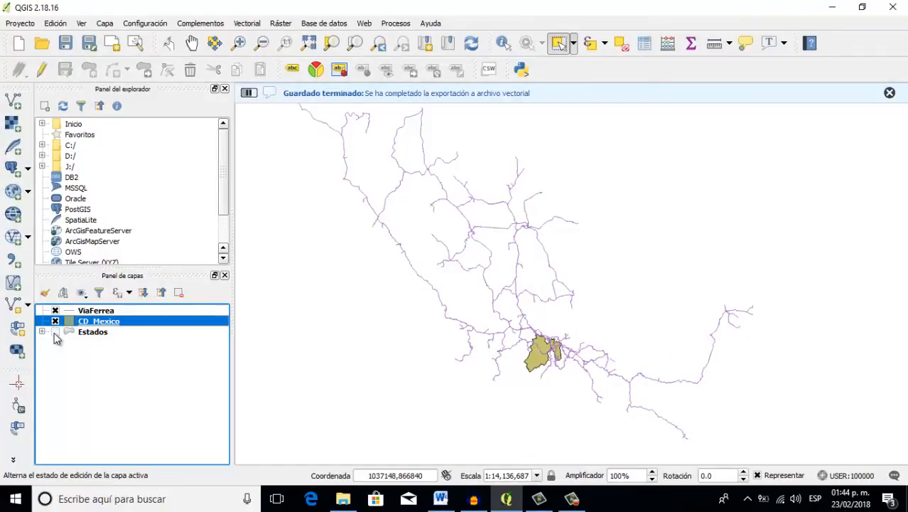
scroll(547, 355, "up", 2)
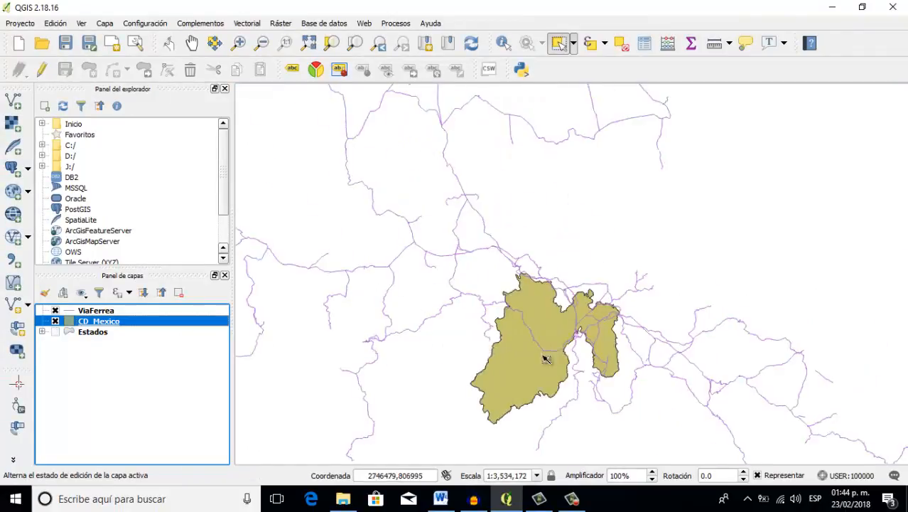
left_click(55, 331)
left_click(55, 332)
left_click(55, 332)
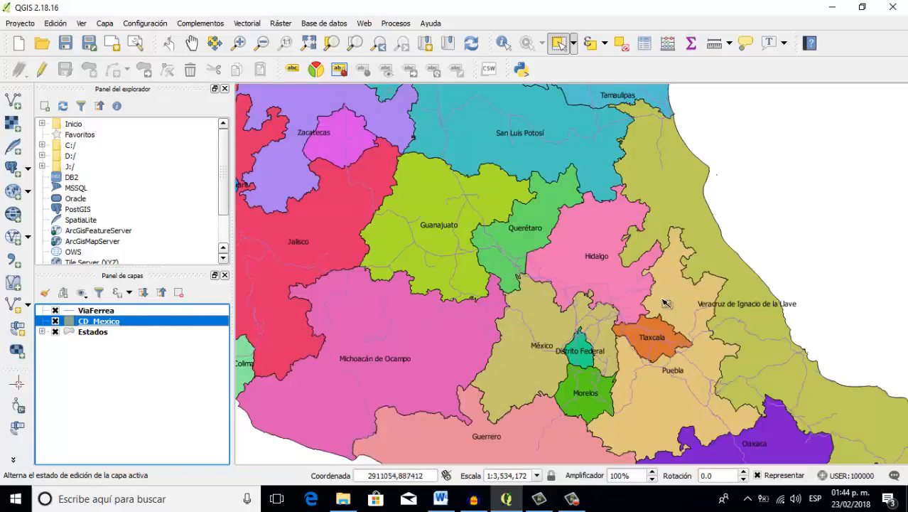
Enable on-the-fly (OTF) SRC transformation in the project properties.
scroll(665, 305, "down", 1)
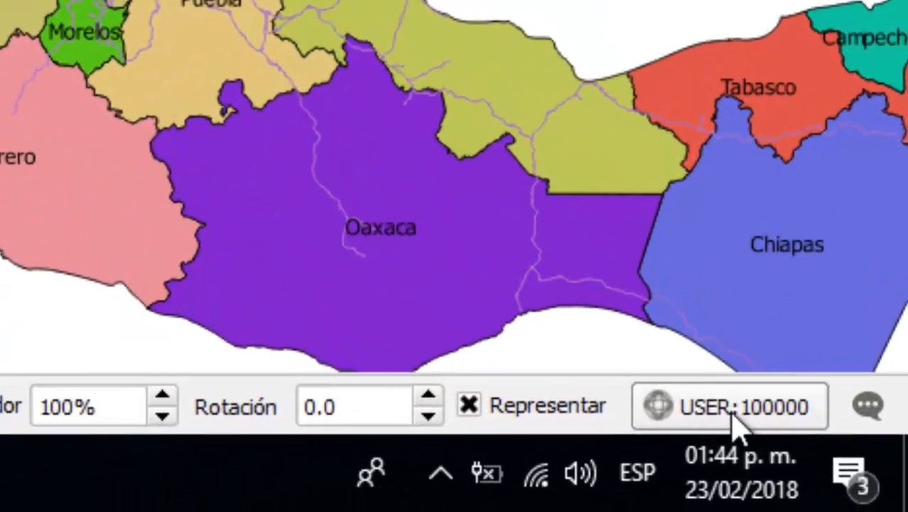
left_click(732, 415)
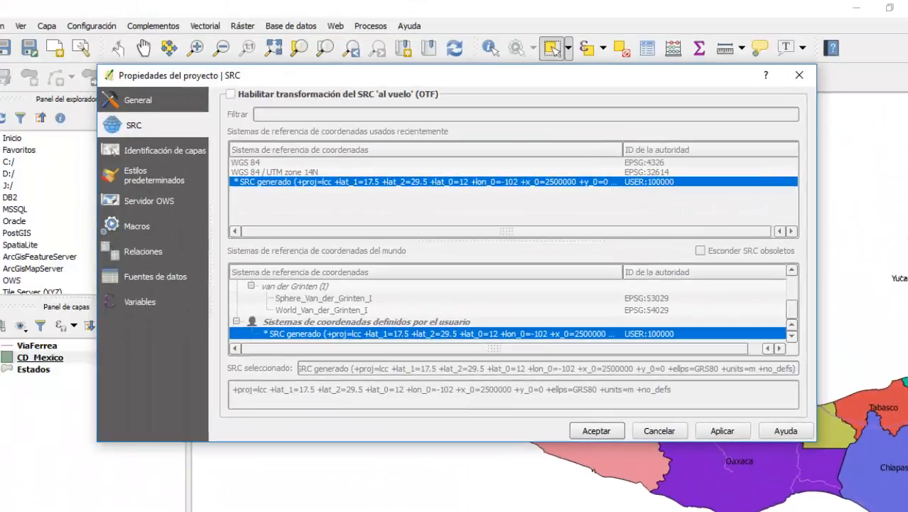
left_click(232, 95)
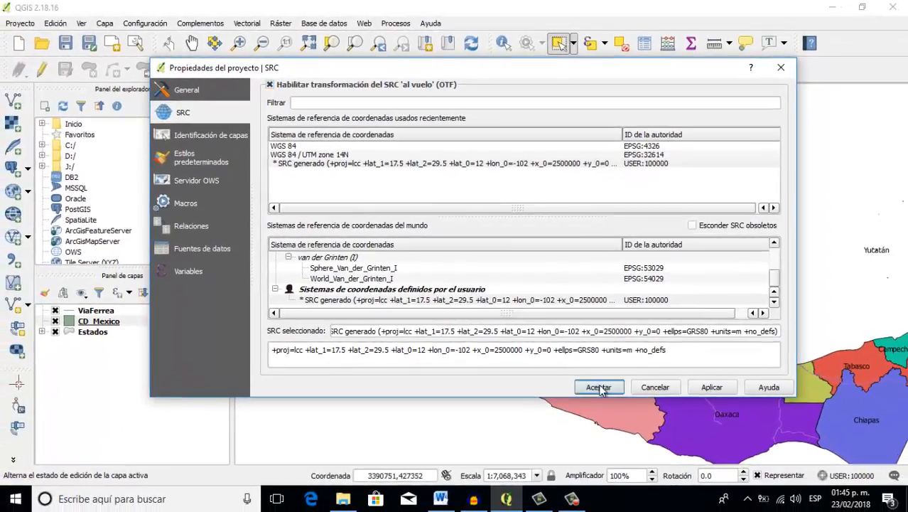
left_click(599, 387)
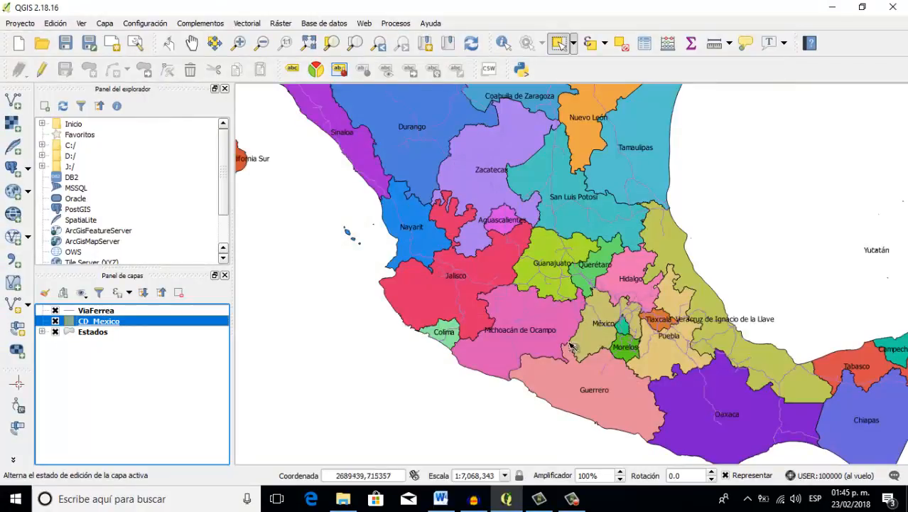
Change the line color of the ViaFerrea layer to red in its style properties.
scroll(503, 294, "down", 1)
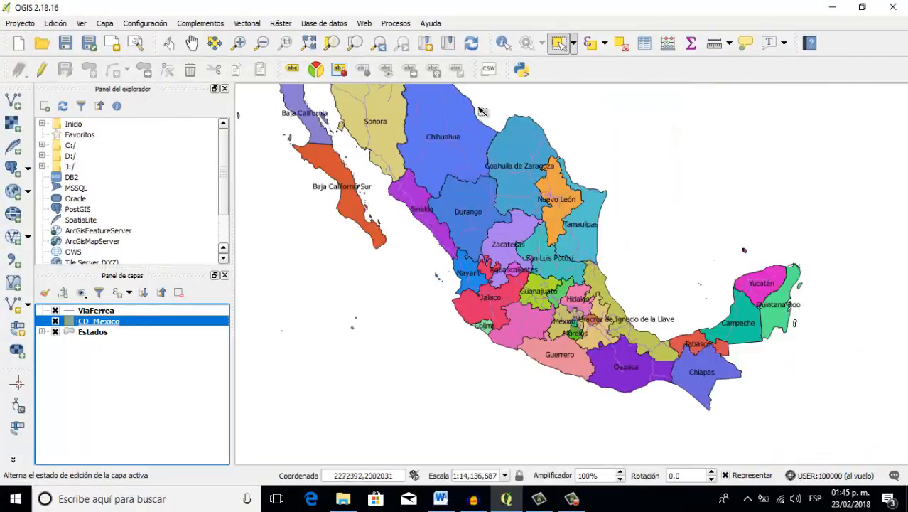
scroll(511, 197, "down", 1)
scroll(484, 147, "up", 1)
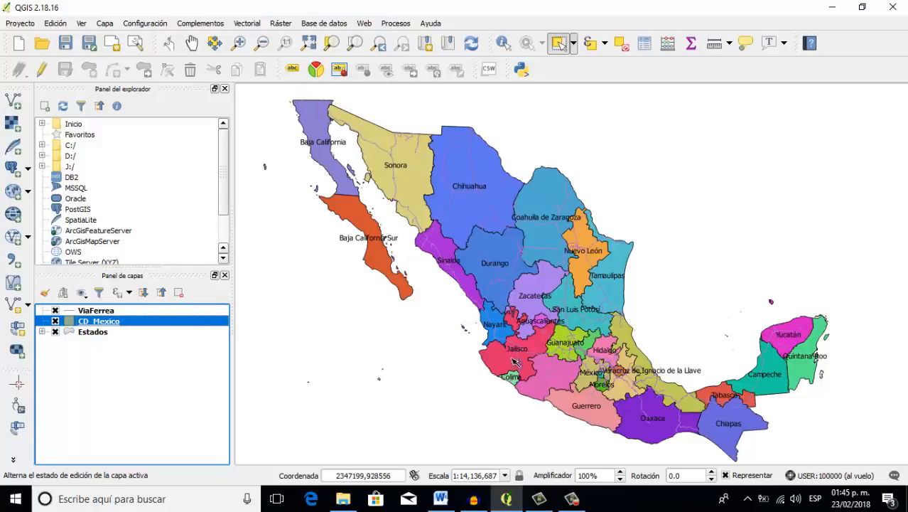
left_click(95, 310)
right_click(95, 310)
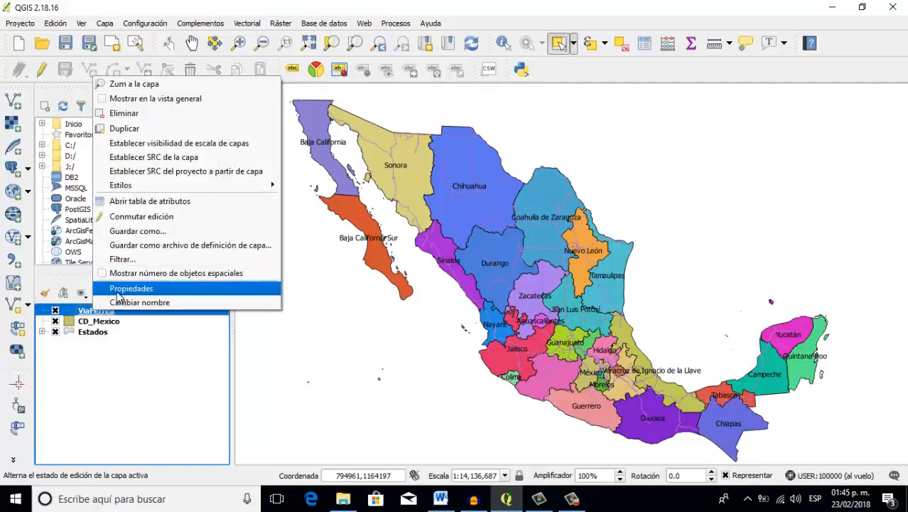
left_click(114, 289)
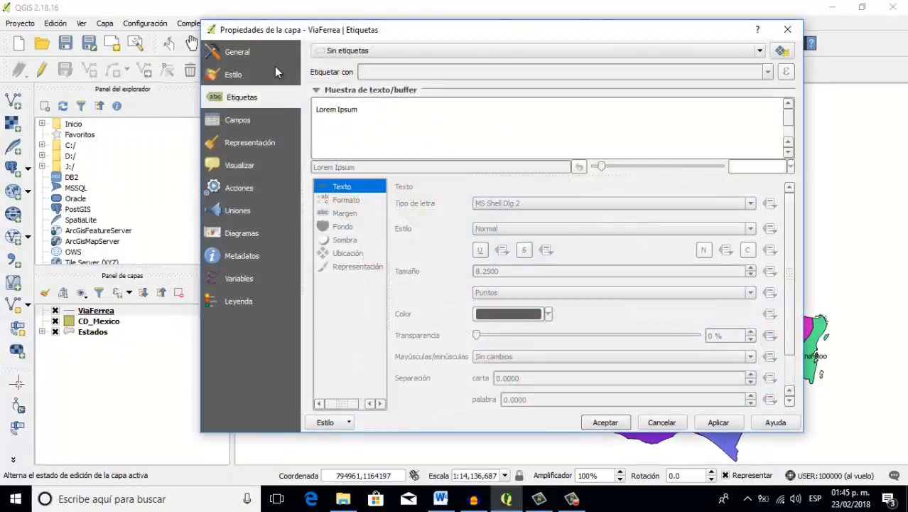
left_click(239, 72)
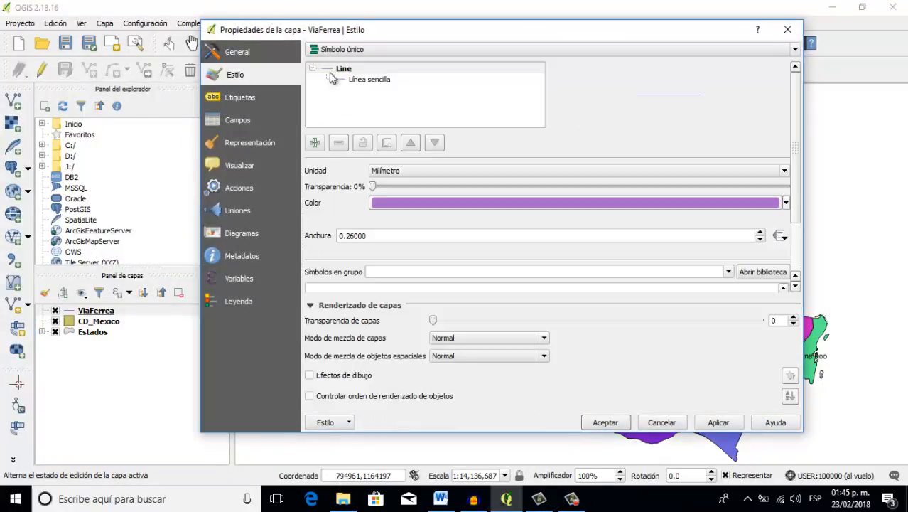
left_click(786, 204)
left_click(498, 293)
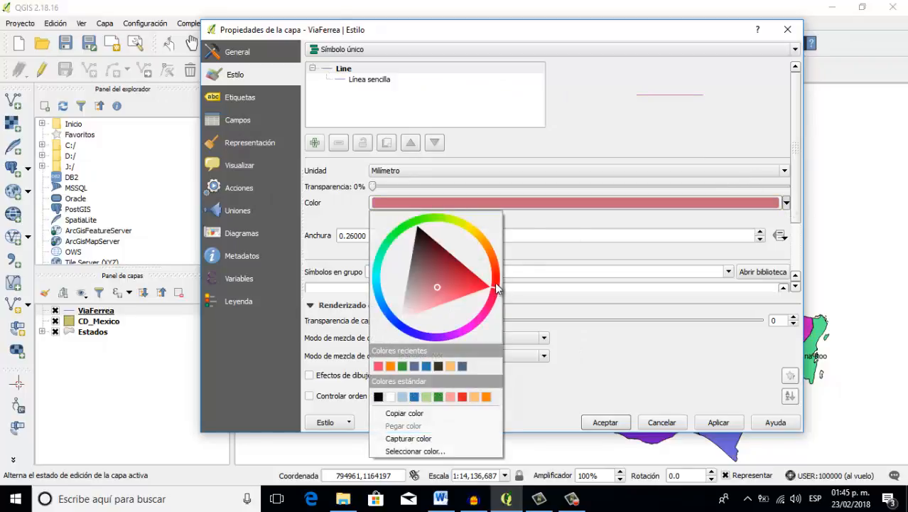
left_click_drag(497, 288, 497, 287)
left_click_drag(440, 285, 467, 279)
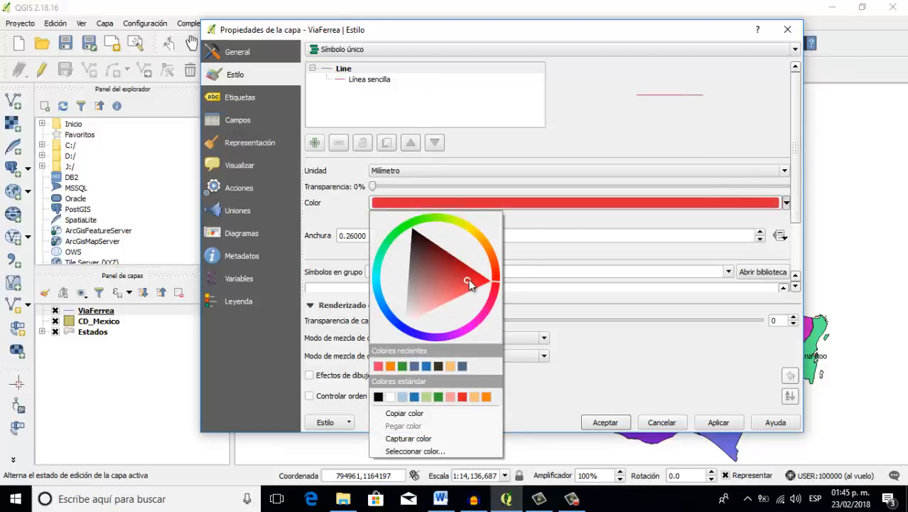
left_click(604, 422)
Set up the Cortar geoprocessing tool with ViaFerrea as the input layer and CD_Mexico as the clipping layer.
scroll(609, 389, "up", 1)
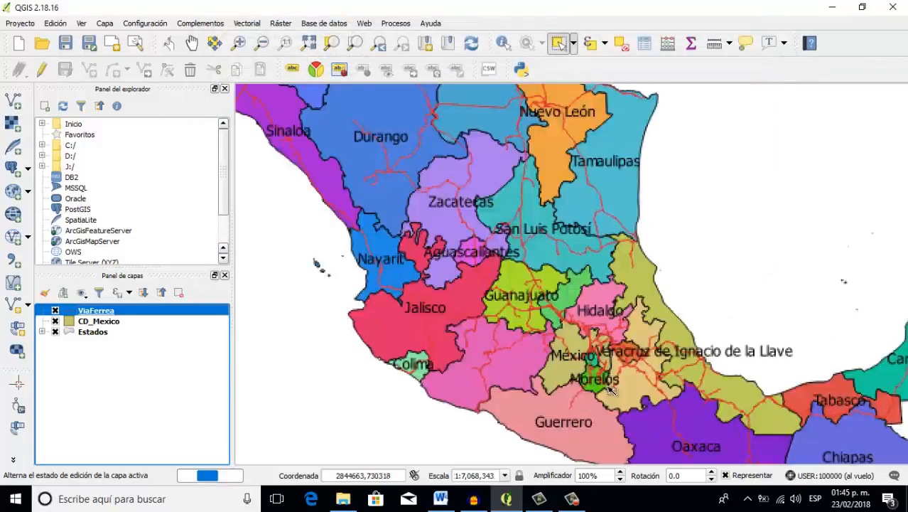
scroll(609, 389, "up", 2)
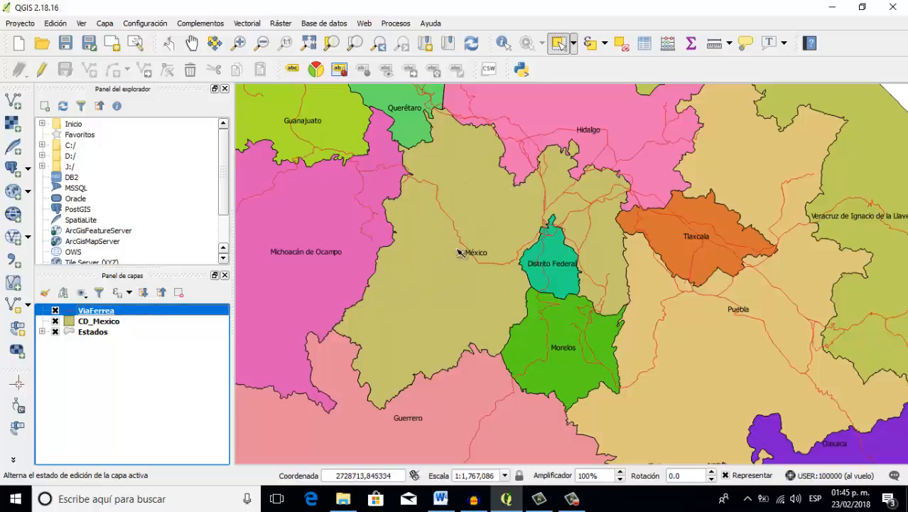
scroll(451, 289, "down", 1)
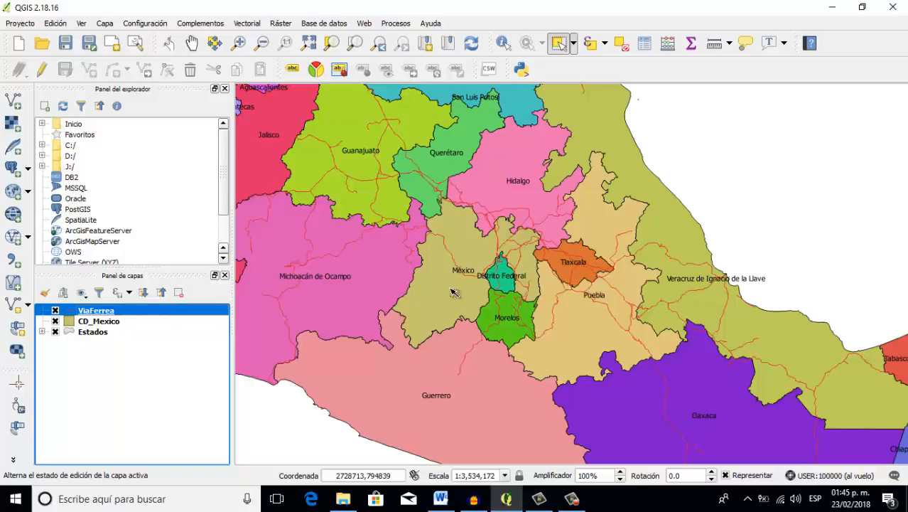
left_click(248, 25)
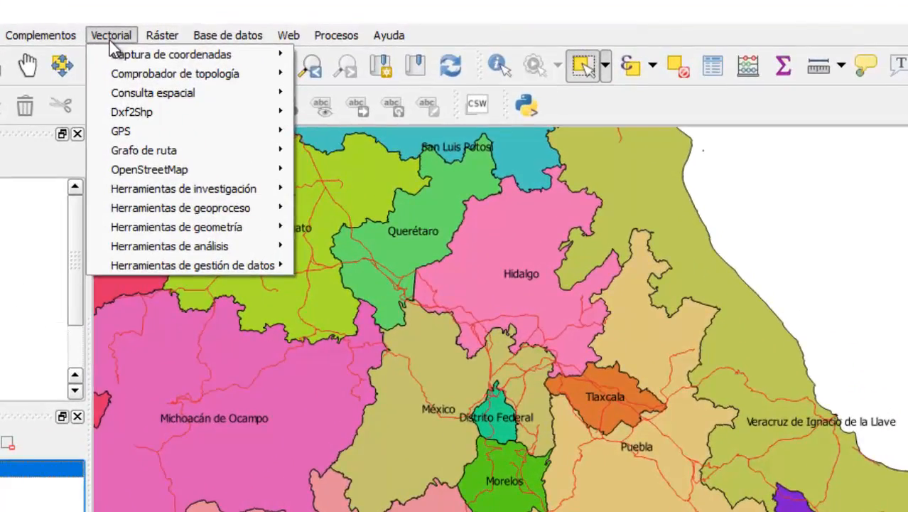
mouse_move(244, 208)
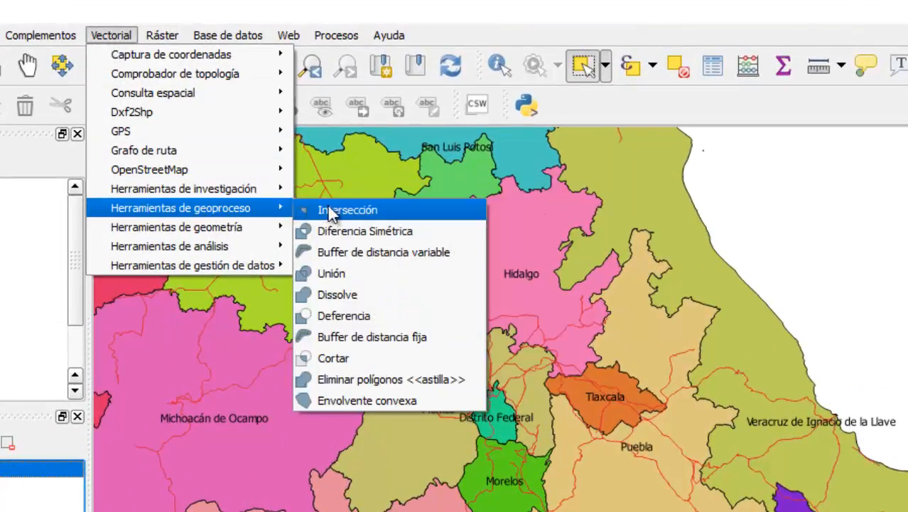
left_click(329, 358)
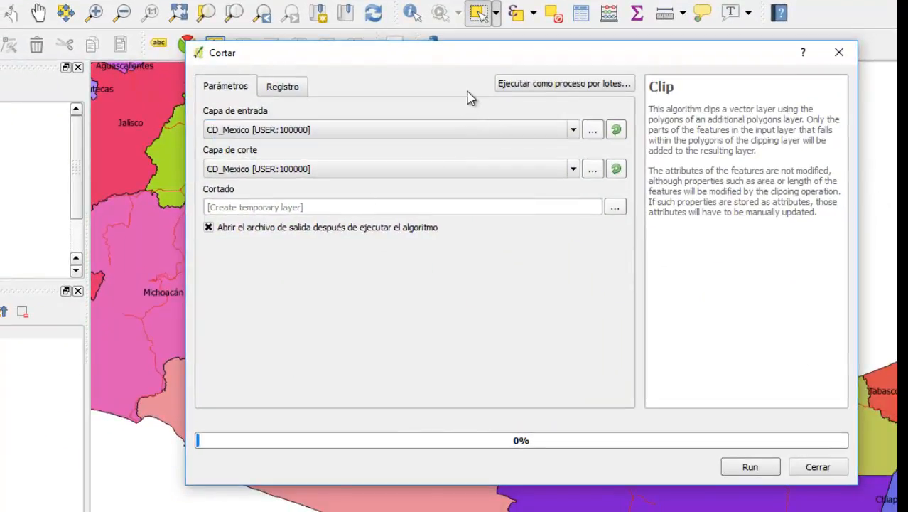
left_click(573, 130)
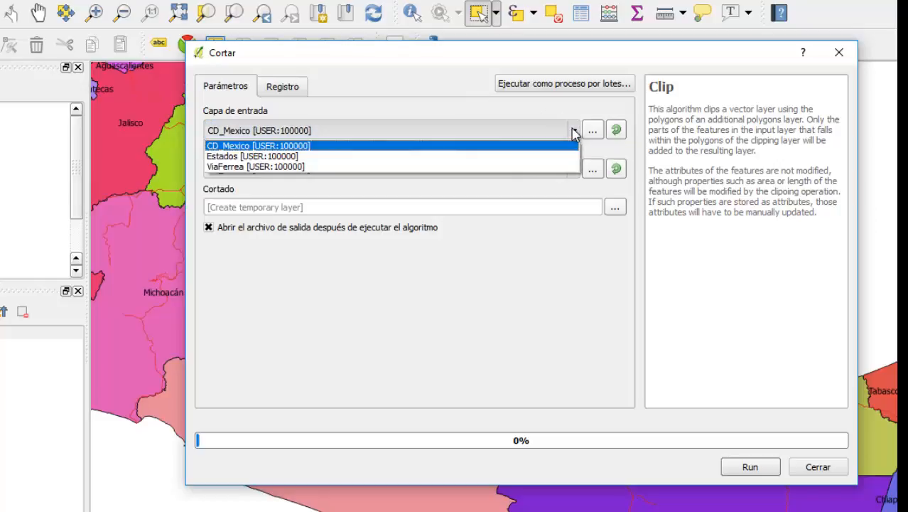
left_click(336, 167)
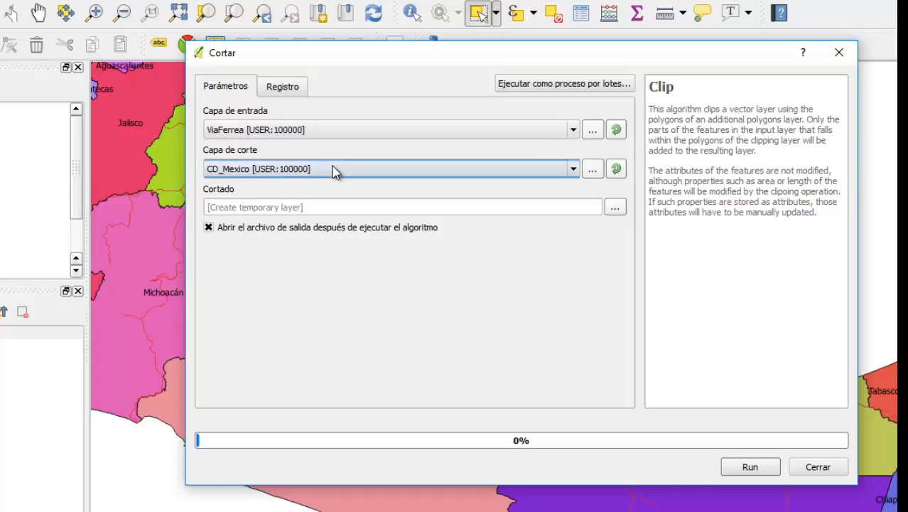
left_click(573, 171)
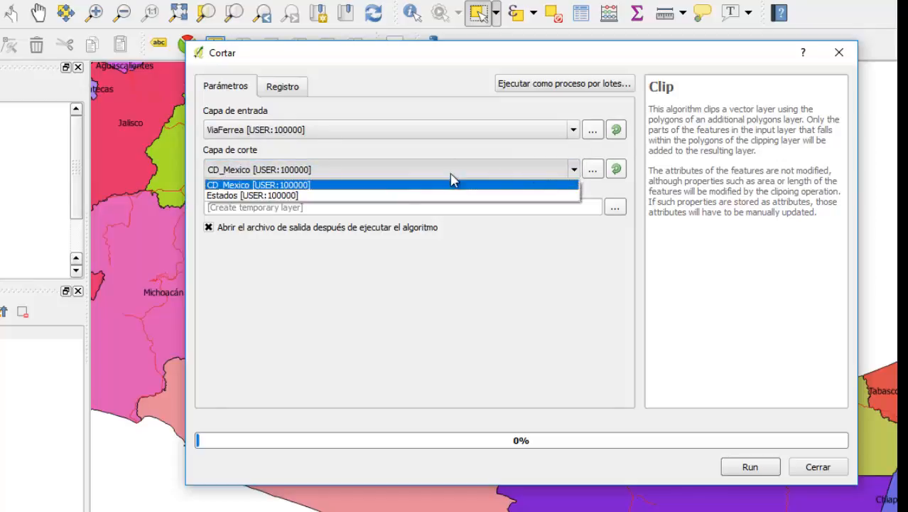
left_click(261, 186)
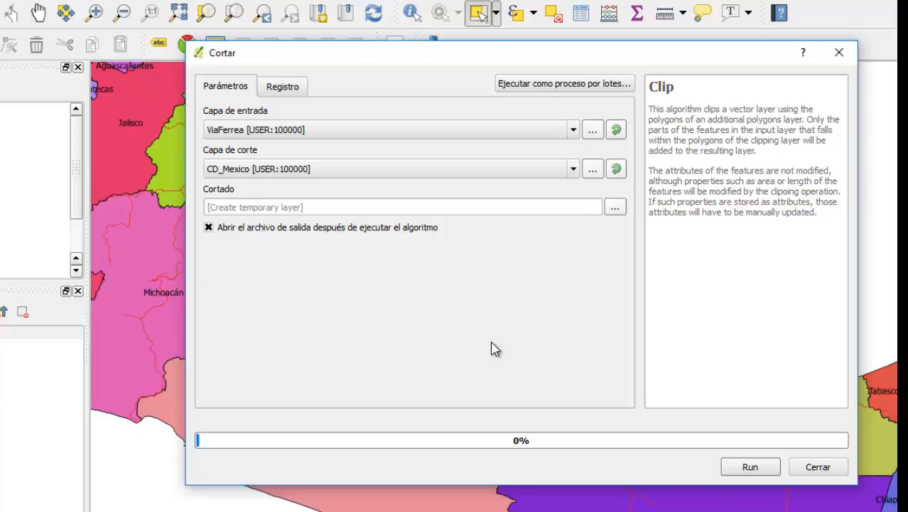
Run the clip to a temporary layer and assign it the user-defined SRC USER:100000.
left_click(732, 471)
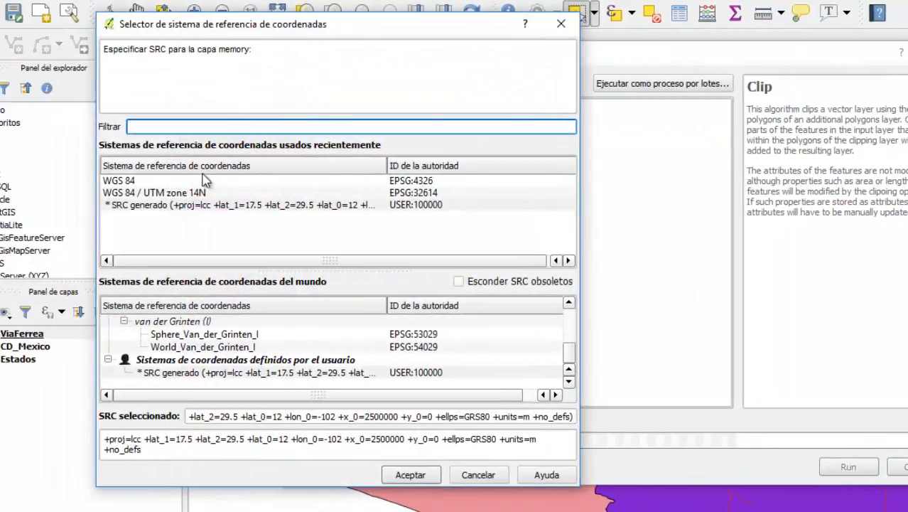
left_click(160, 206)
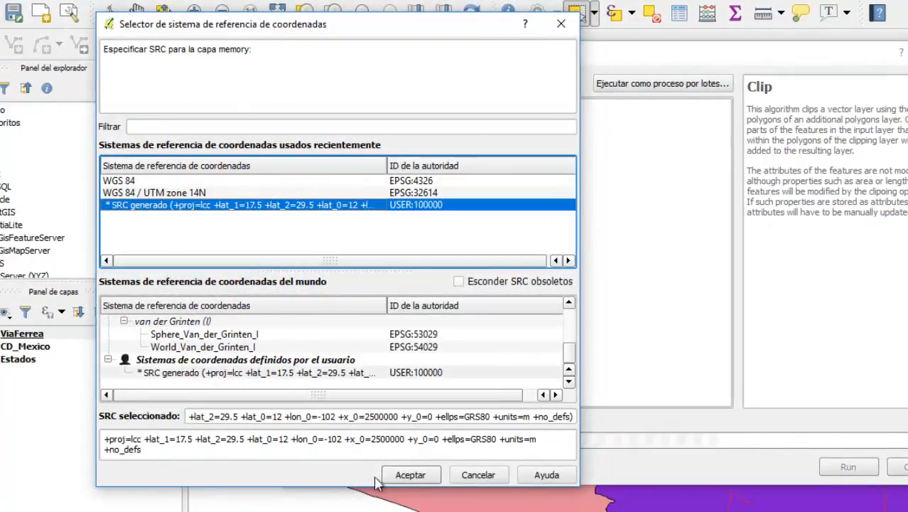
left_click(397, 473)
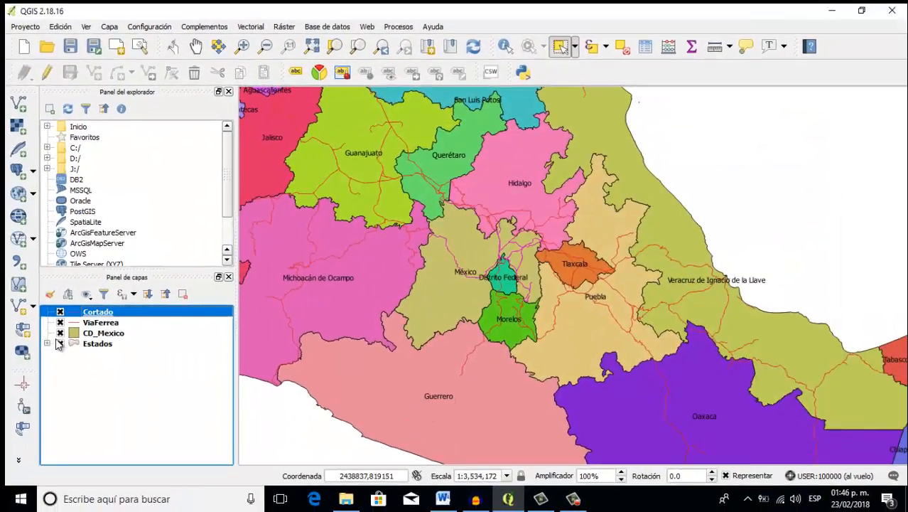
Hide the Estados and ViaFerrea layers, and toggle Cortado off and on to compare the clipped railways with CD_Mexico.
left_click(60, 343)
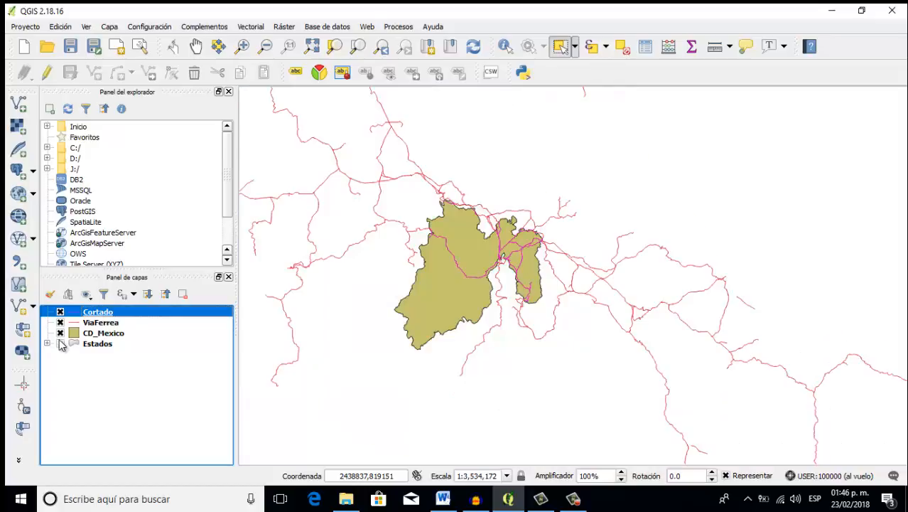
left_click(61, 322)
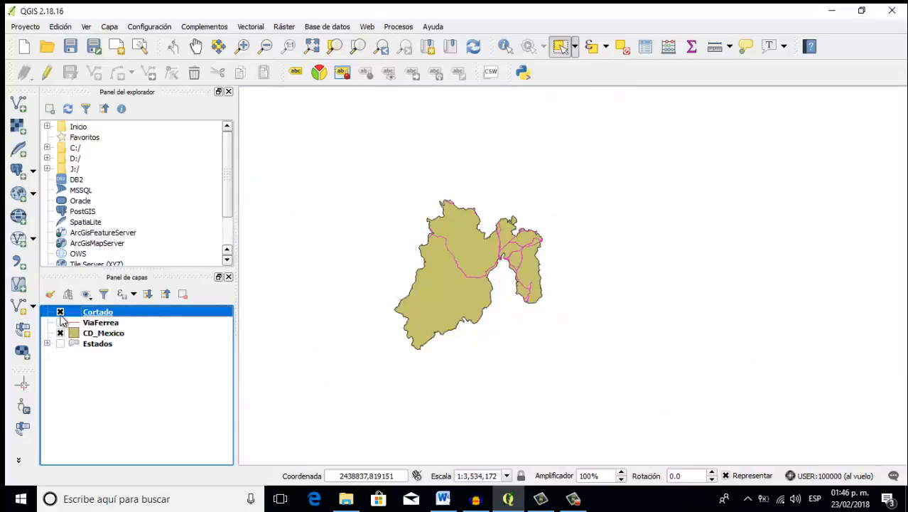
left_click(60, 312)
left_click(60, 312)
left_click(60, 312)
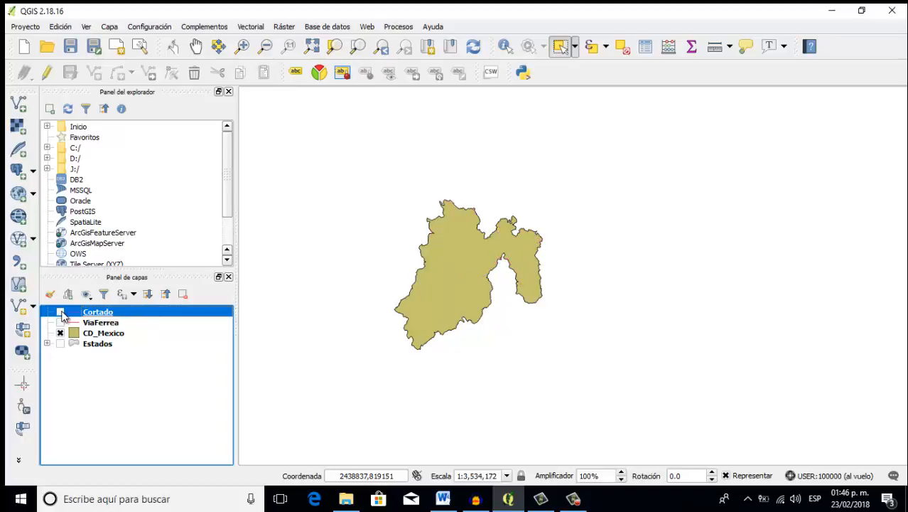
left_click(60, 312)
scroll(449, 241, "up", 1)
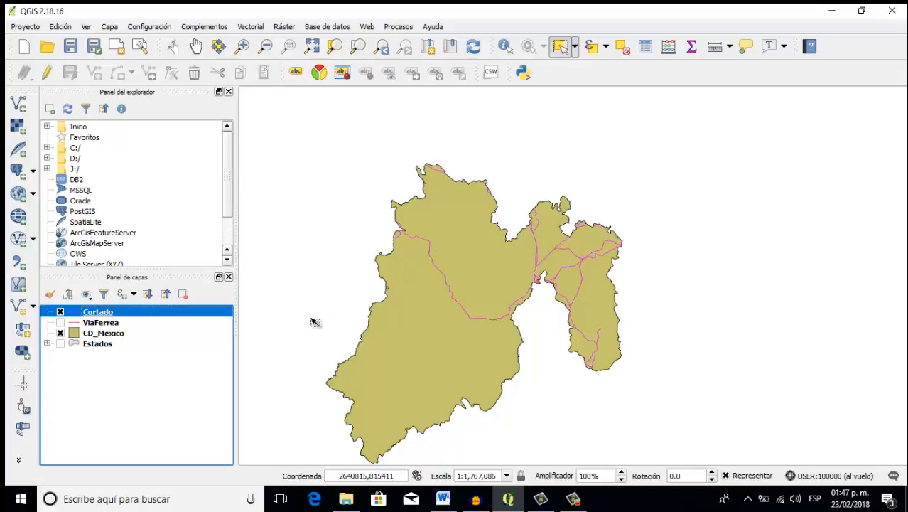
Examine the TIPO and CONDICION fields in the Cortado layer's attribute table, and close the table.
right_click(101, 315)
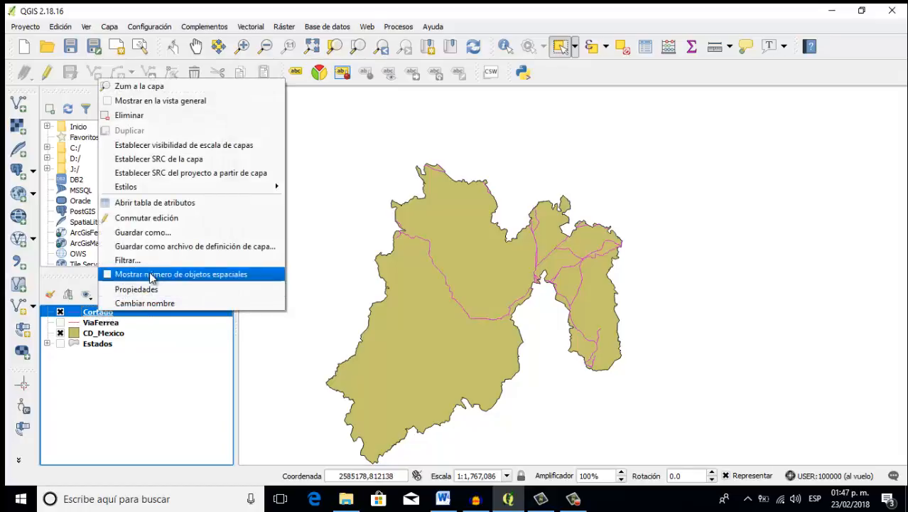
left_click(156, 204)
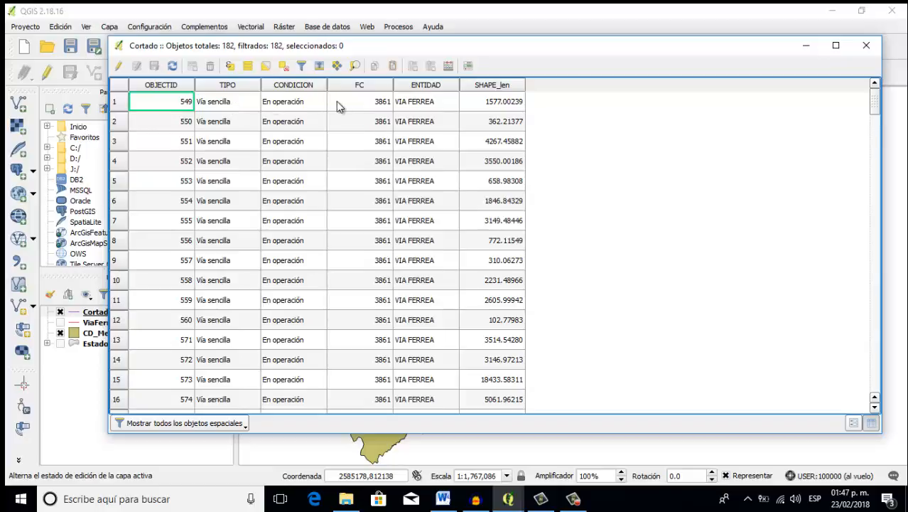
left_click(247, 105)
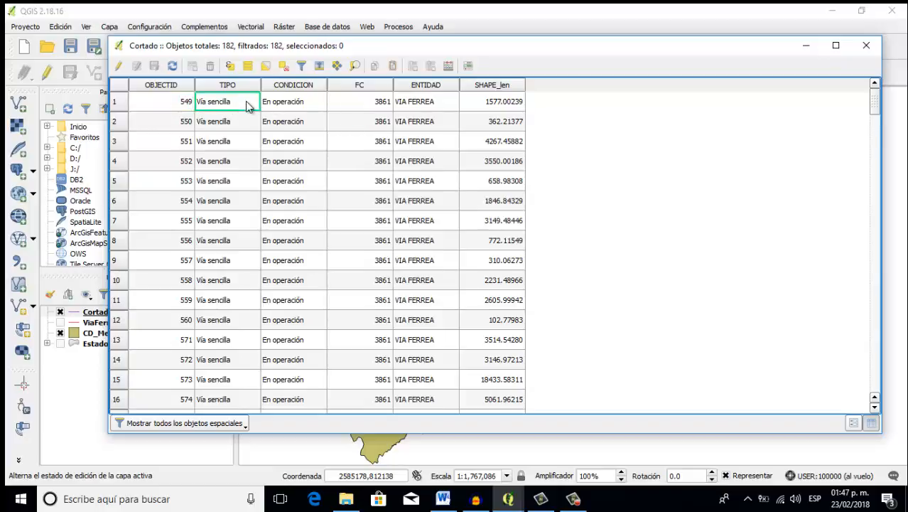
left_click(284, 106)
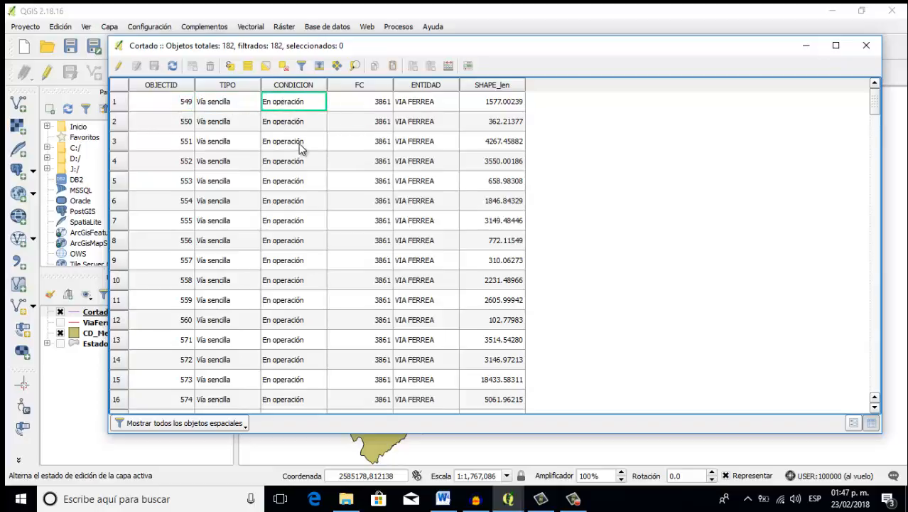
scroll(297, 148, "down", 15)
scroll(293, 147, "up", 12)
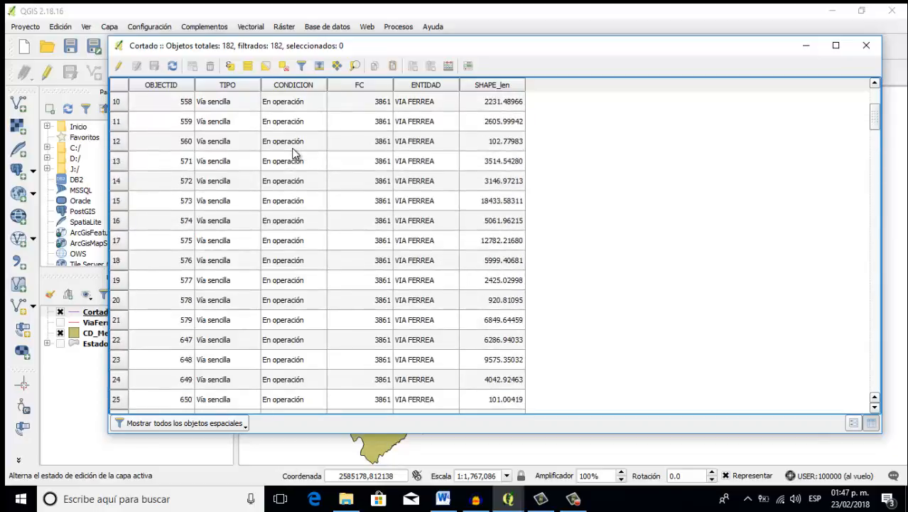
scroll(293, 153, "up", 3)
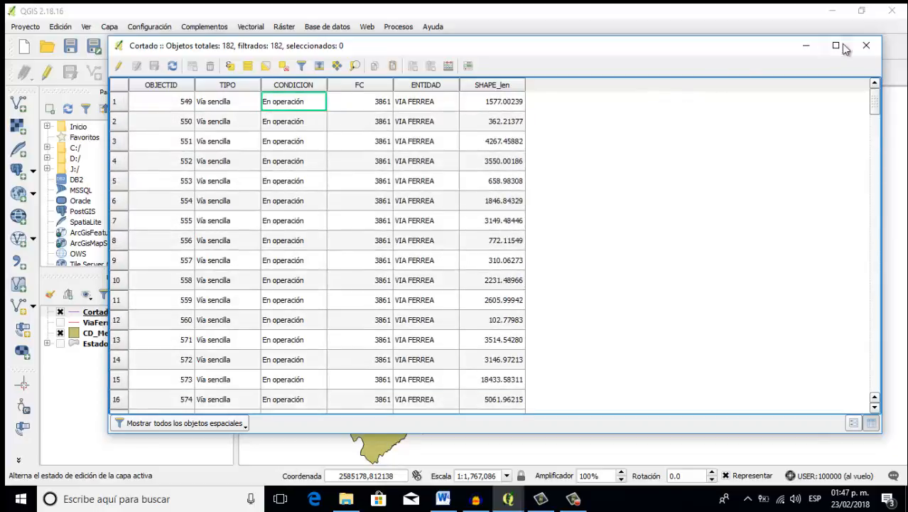
left_click(866, 45)
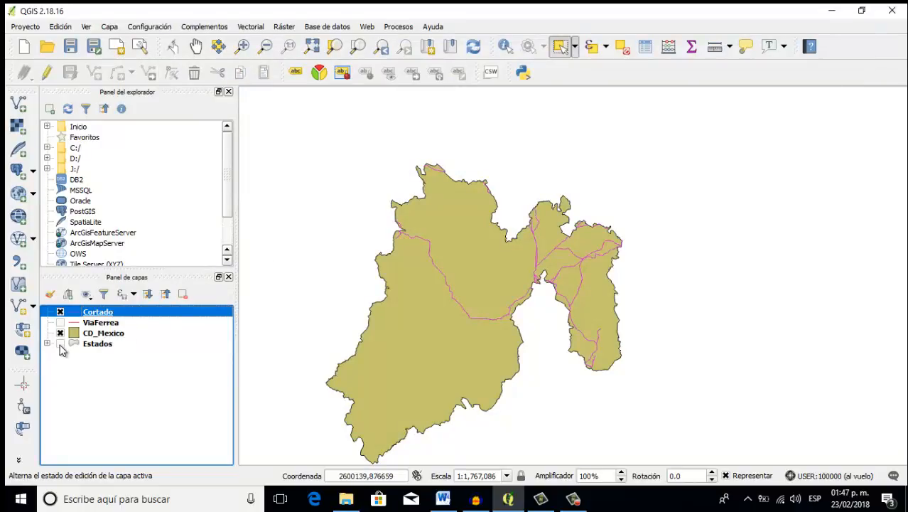
Show the ViaFerrea layer, examine the fields in its attribute table, and close the table.
left_click(60, 323)
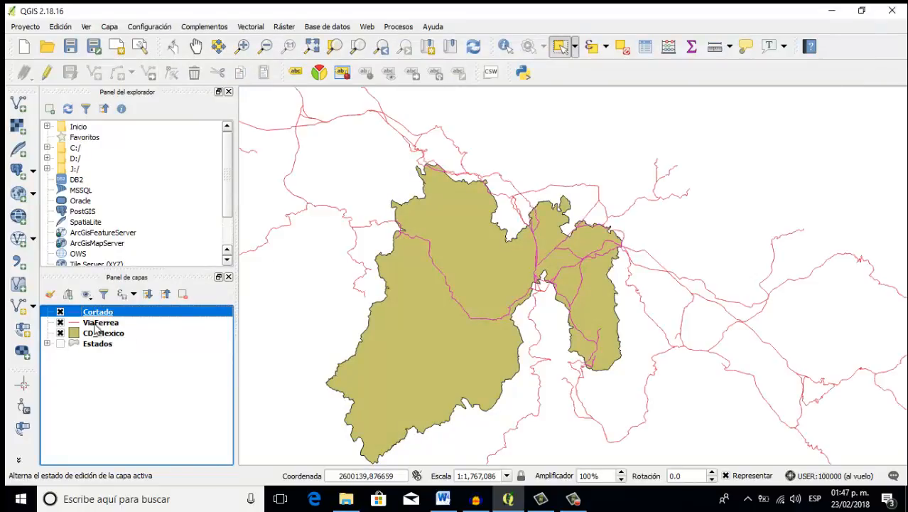
right_click(95, 325)
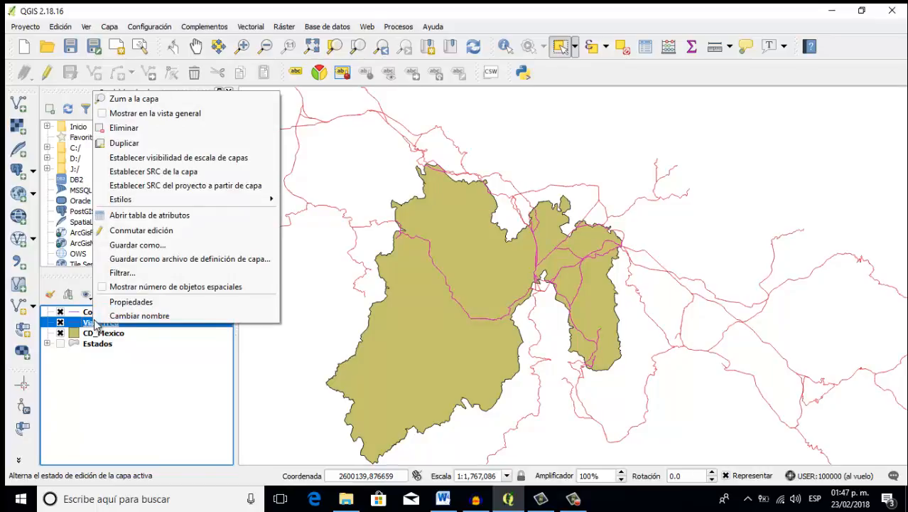
left_click(134, 215)
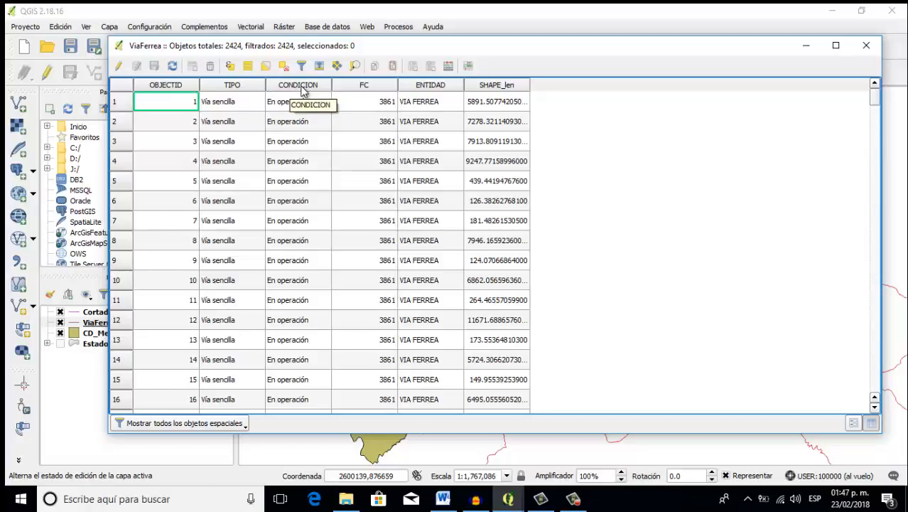
left_click(869, 45)
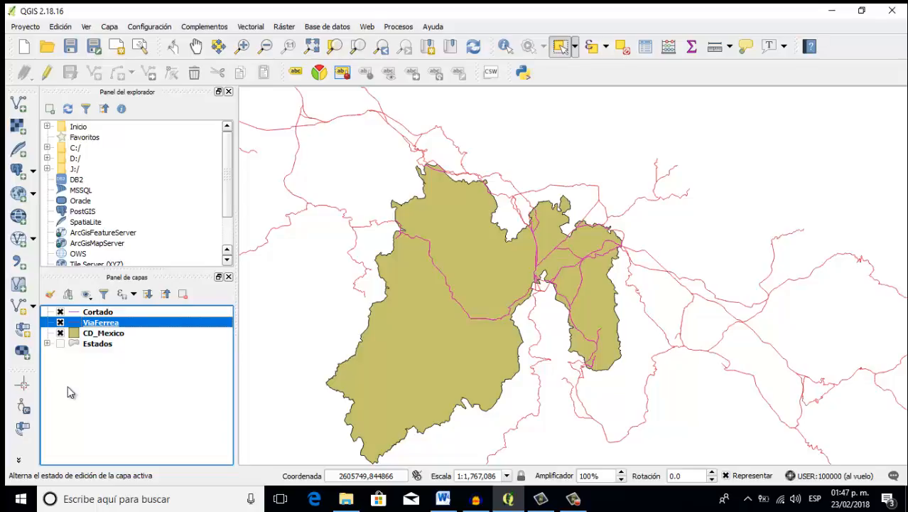
Examine the fields in the CD_Mexico layer's attribute table, and close the table.
left_click(92, 334)
right_click(92, 338)
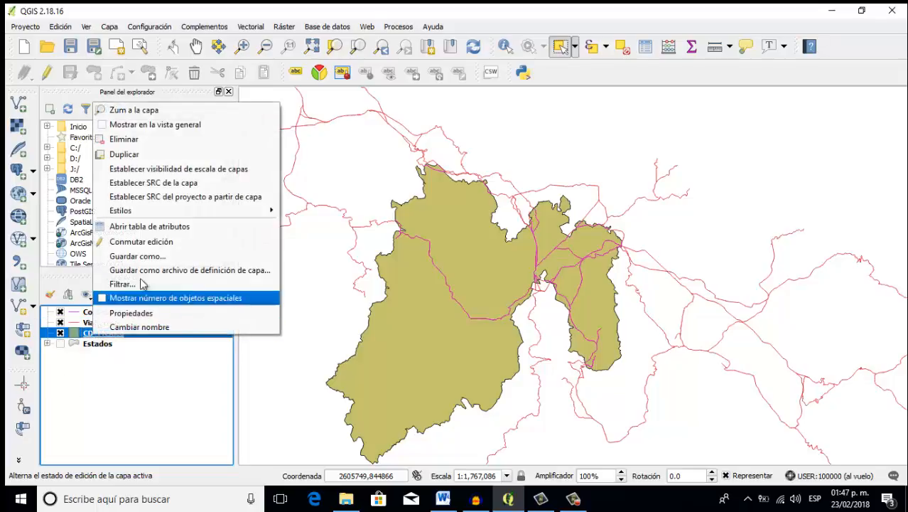
left_click(159, 238)
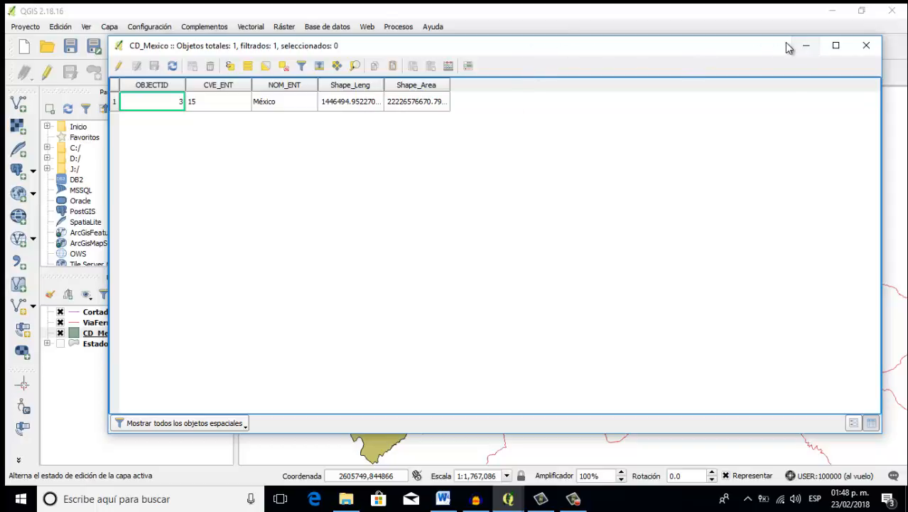
left_click(866, 46)
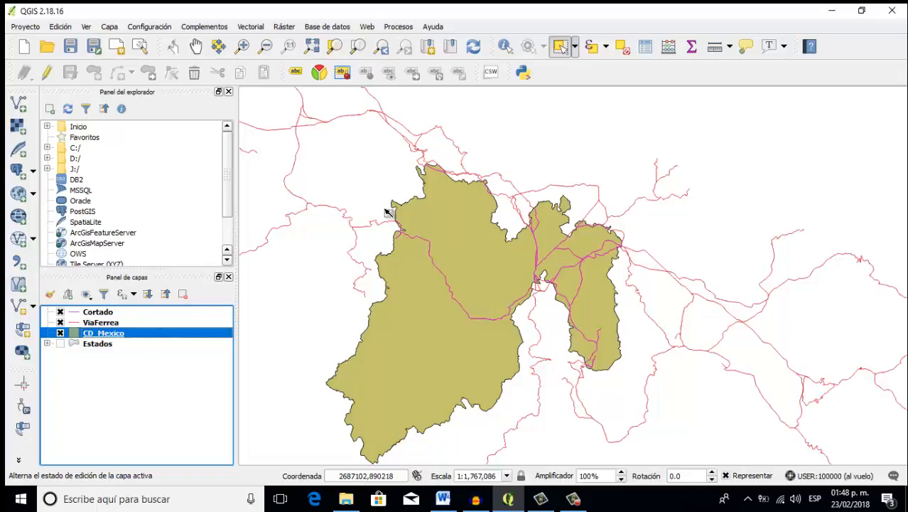
Hide the Cortado, CD_Mexico and ViaFerrea layers, and show only the Estados layer.
scroll(430, 259, "down", 1)
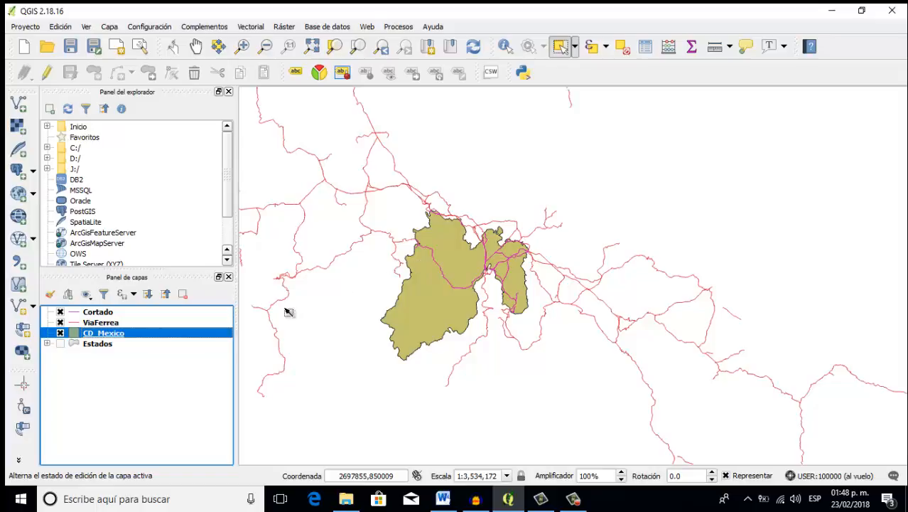
left_click(60, 311)
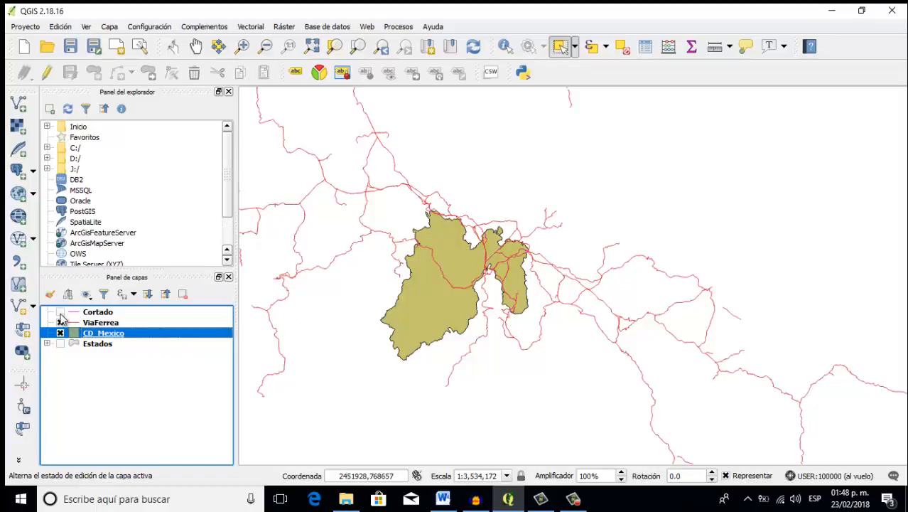
left_click(59, 333)
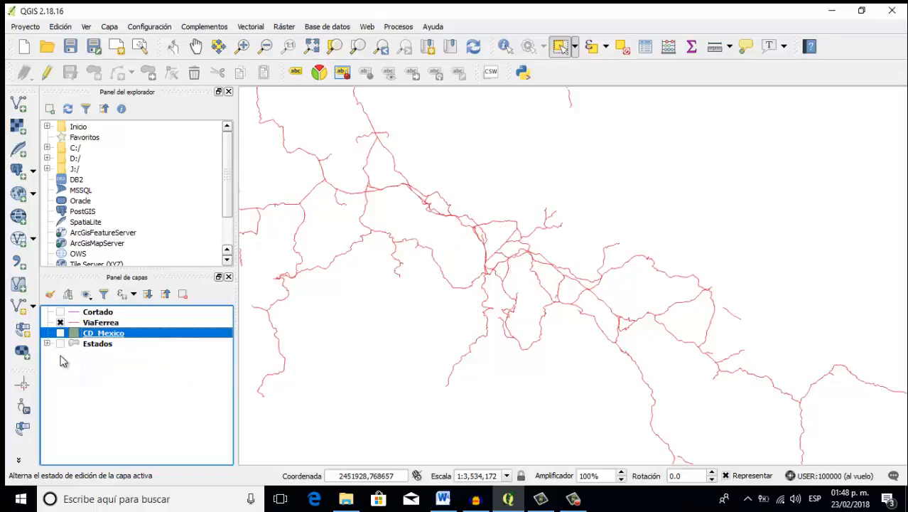
left_click(59, 343)
left_click(60, 323)
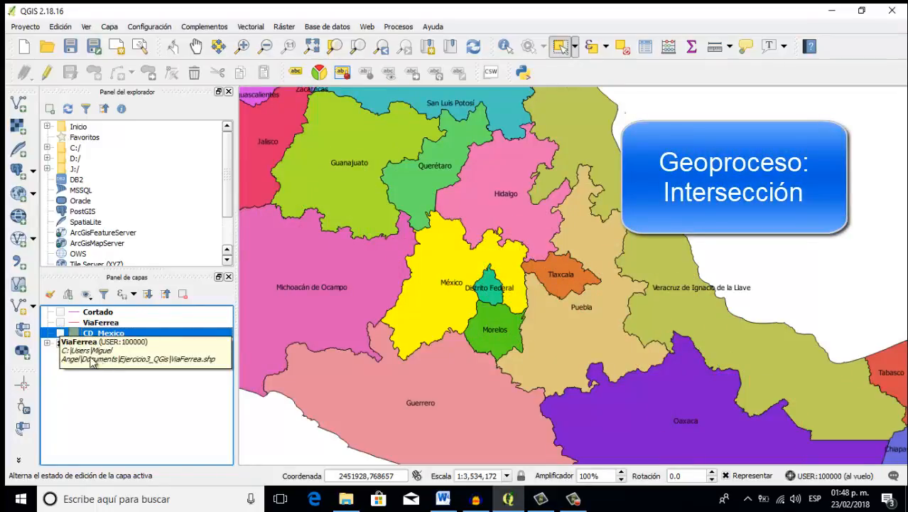
scroll(394, 312, "down", 2)
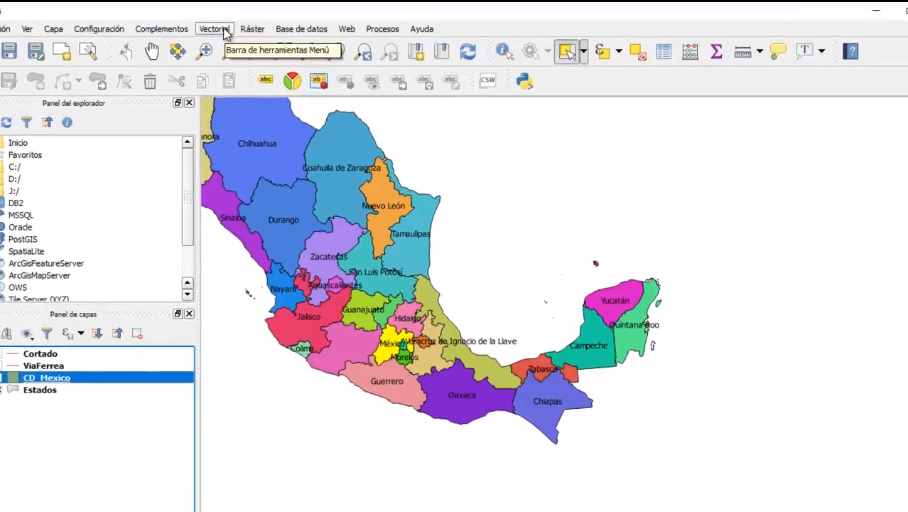
Set up the Intersección geoprocessing tool with ViaFerrea as the input layer and CD_Mexico as the intersection layer.
left_click(256, 28)
mouse_move(300, 155)
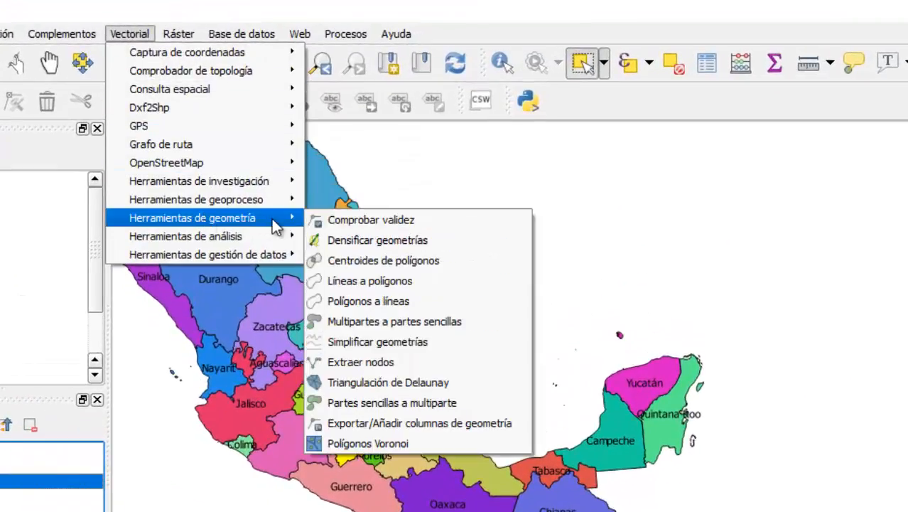
mouse_move(265, 201)
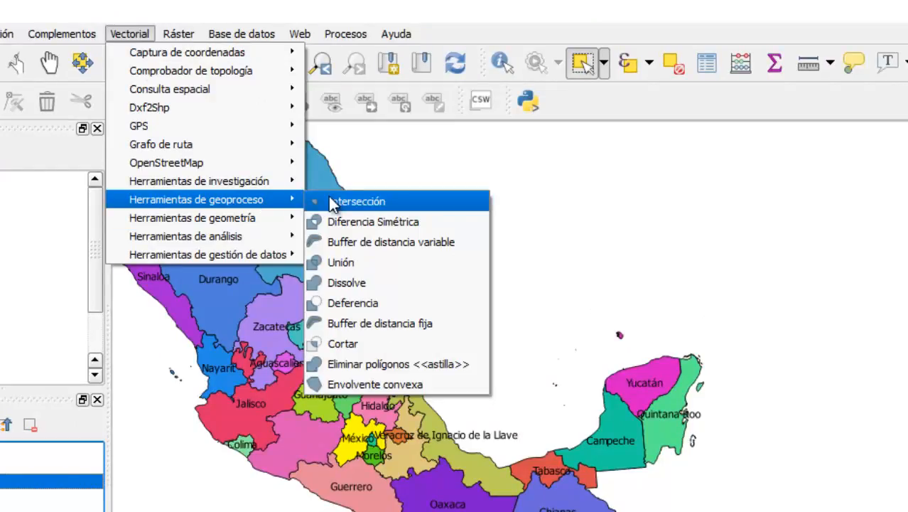
left_click(334, 202)
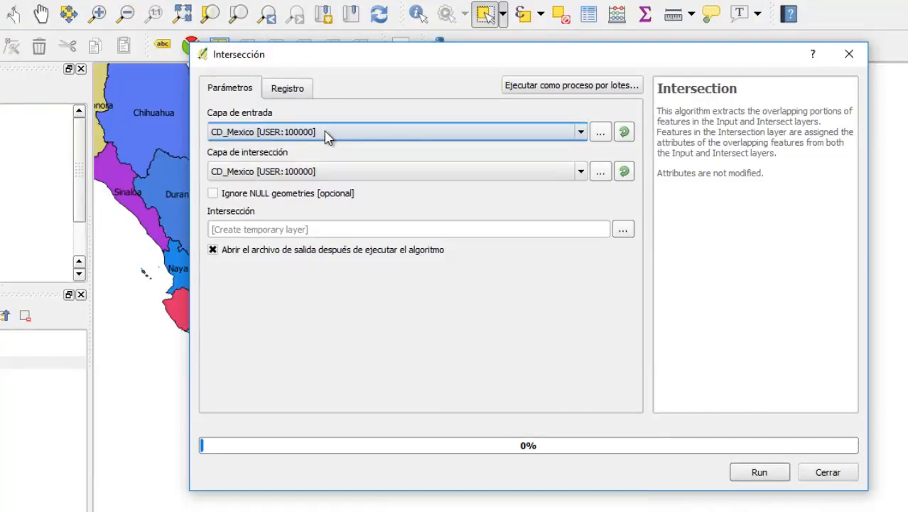
left_click(581, 133)
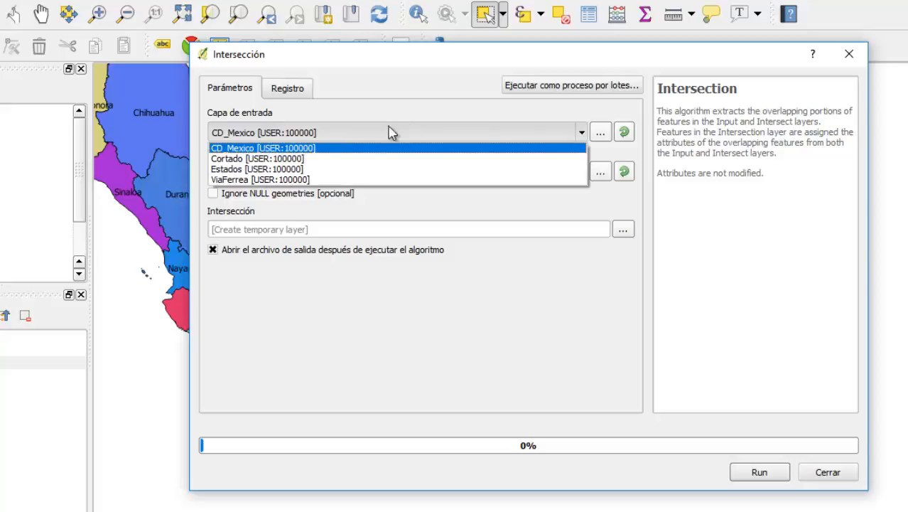
left_click(256, 180)
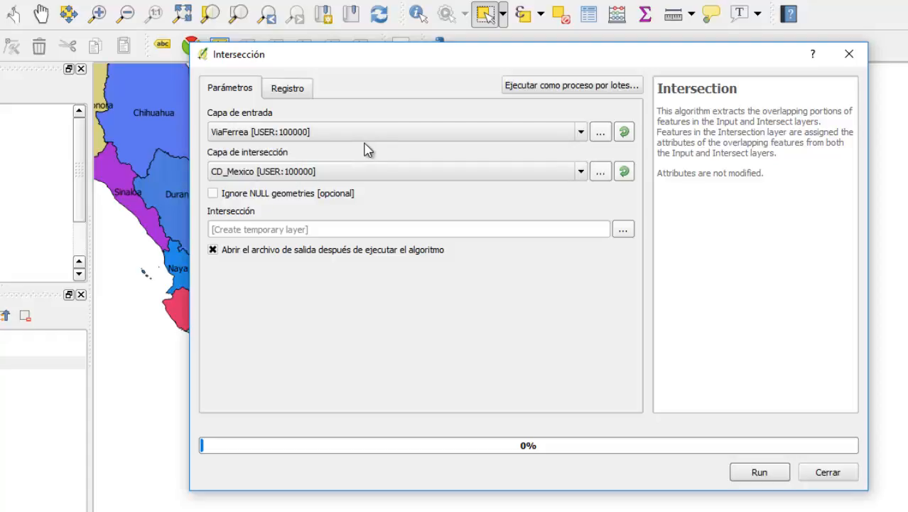
left_click(581, 172)
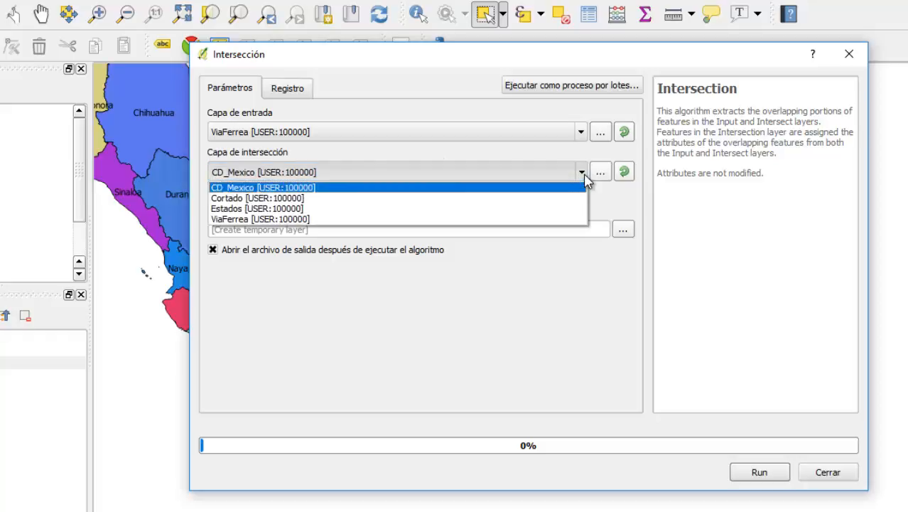
left_click(329, 189)
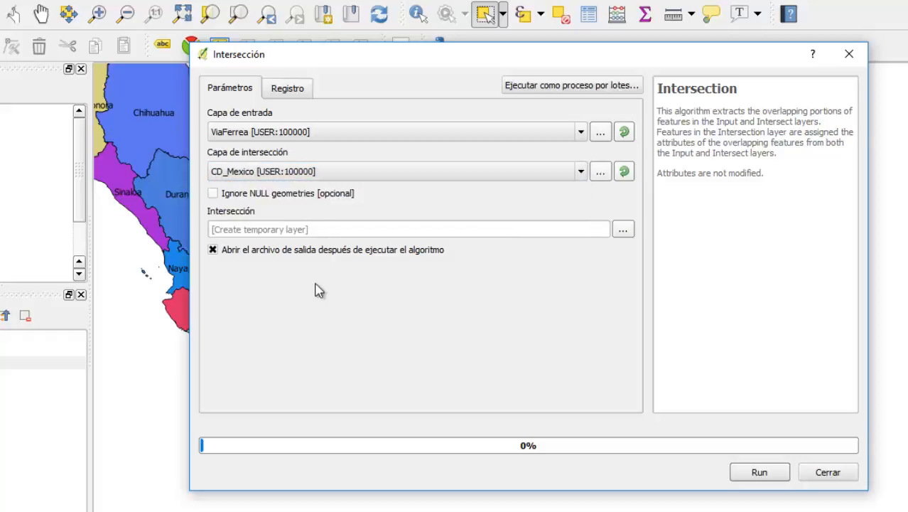
Run the intersection to a temporary layer and assign it the user-defined SRC USER:100000.
left_click(740, 472)
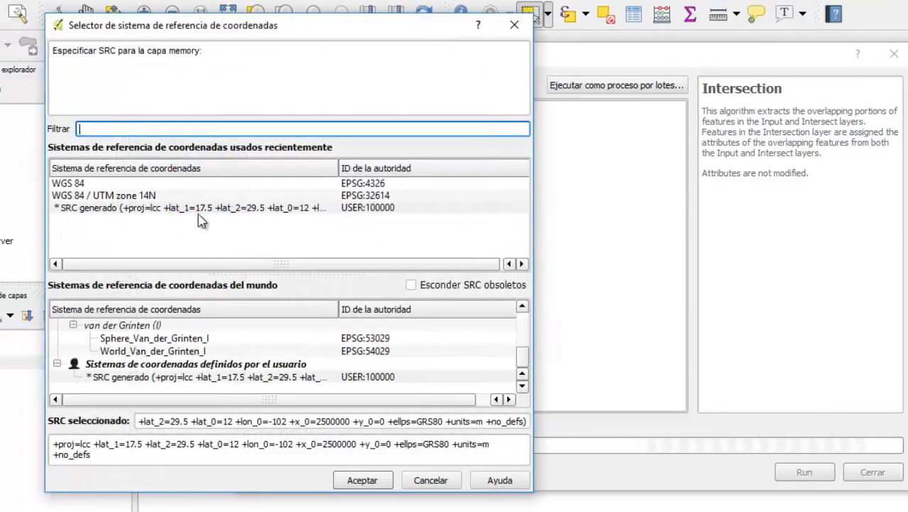
left_click(159, 207)
left_click(379, 480)
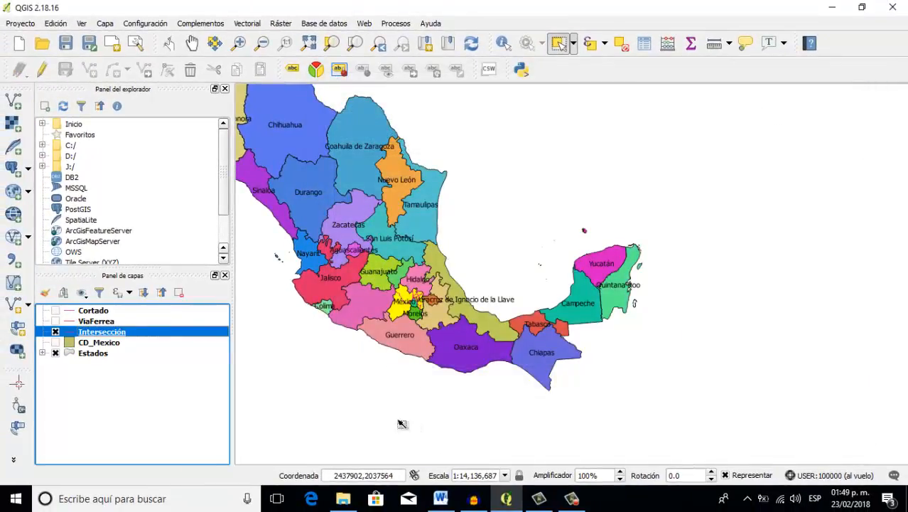
Hide the Estados layer and show CD_Mexico beneath the Intersección layer to compare them.
left_click(55, 352)
scroll(398, 289, "up", 1)
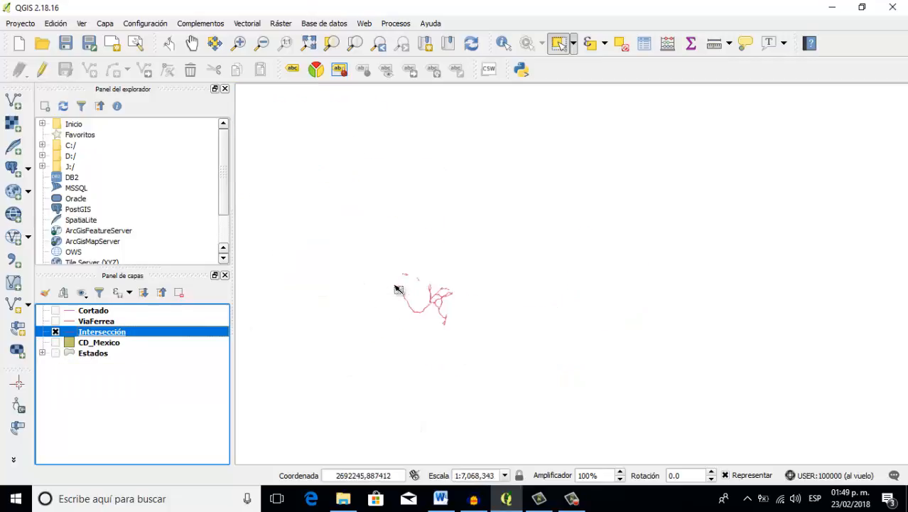
scroll(399, 289, "up", 2)
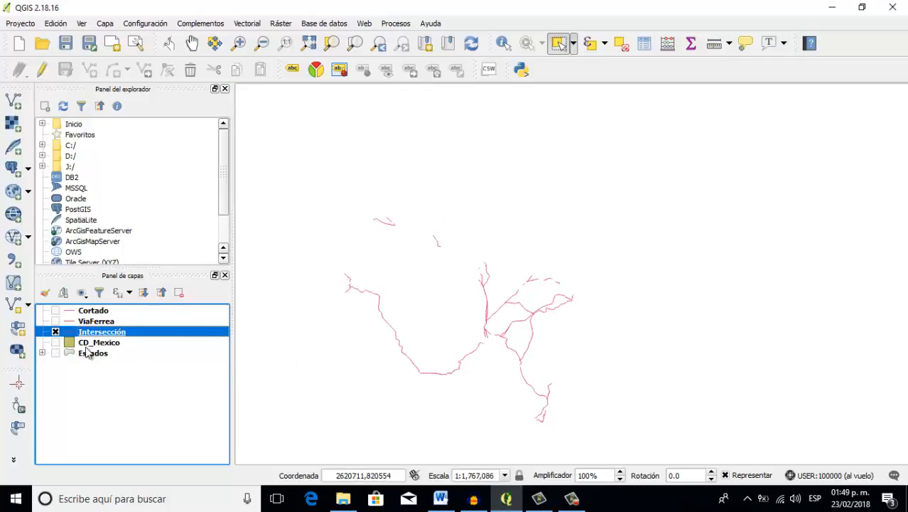
left_click(55, 343)
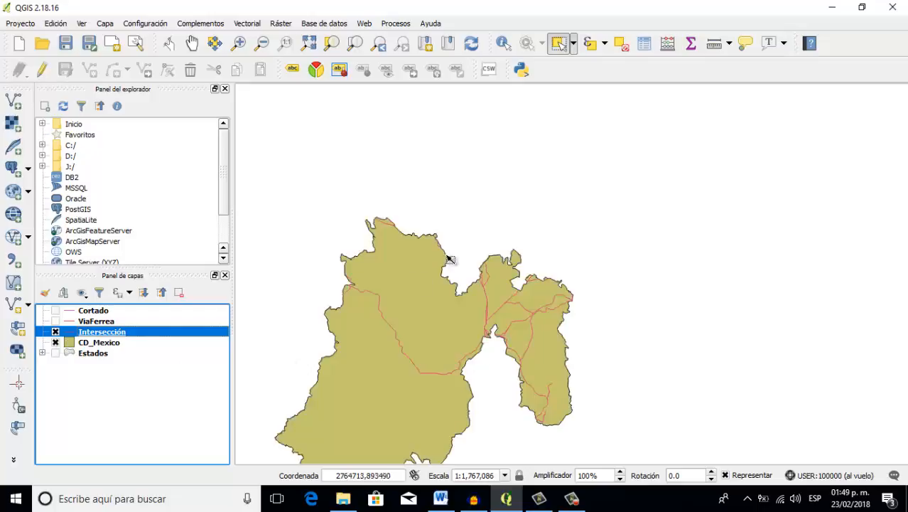
Examine the railway and state fields, including NOM_ENT, in the Intersección layer's attribute table, and close the table.
right_click(102, 336)
left_click(159, 224)
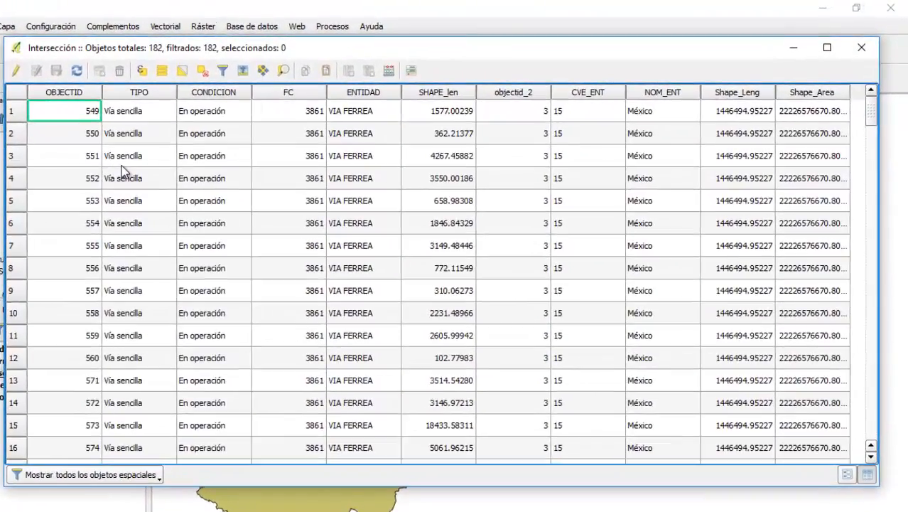
key("Right")
key("Right")
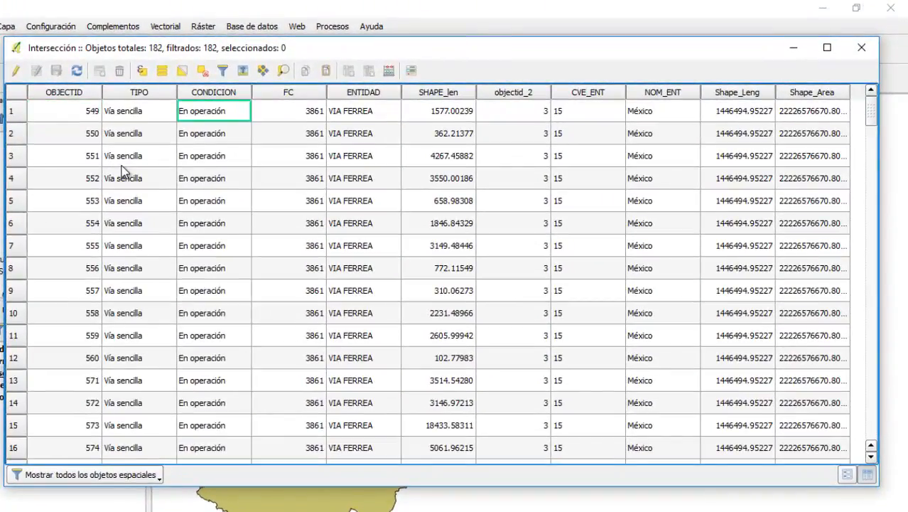
key("Right")
key("Right")
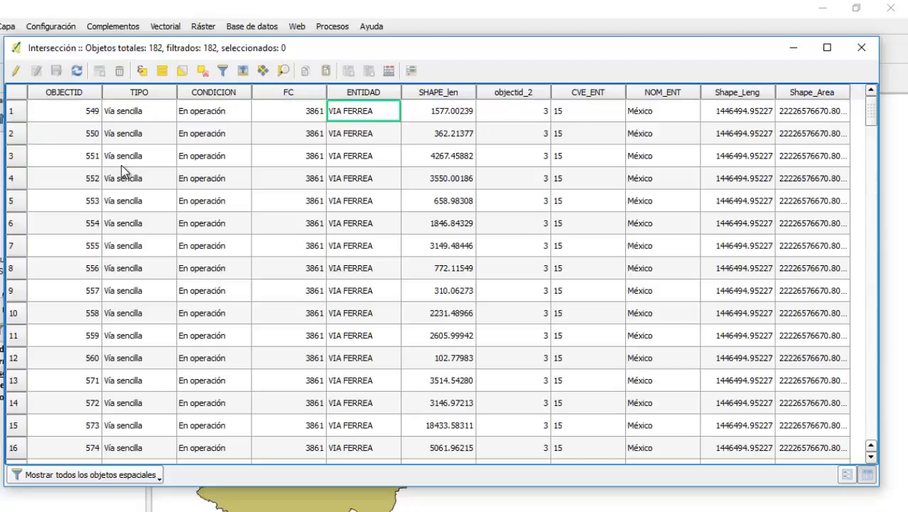
key("Right")
key("Right")
key("Right")
key("Right")
key("Right")
key("Right")
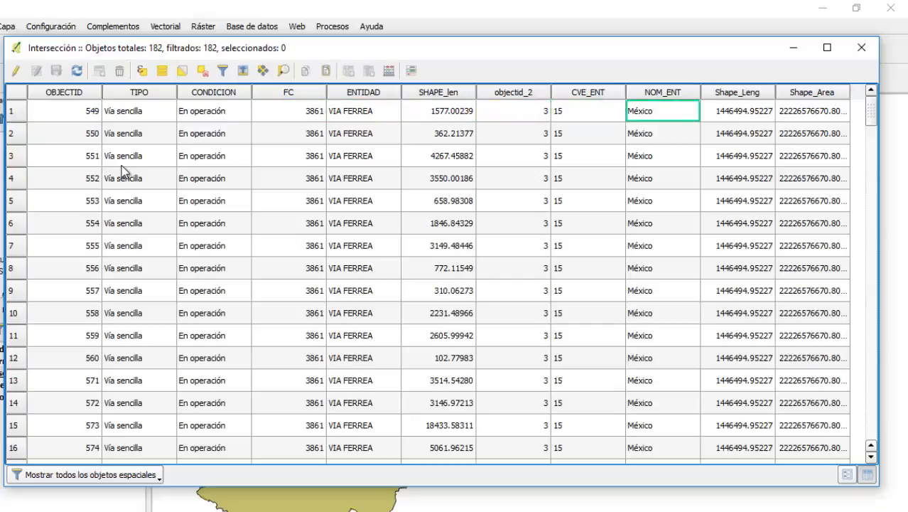
key("Left")
key("Left")
key("Left")
key("Left")
key("Left")
key("Left")
key("Left")
key("Left")
key("Left")
key("Left")
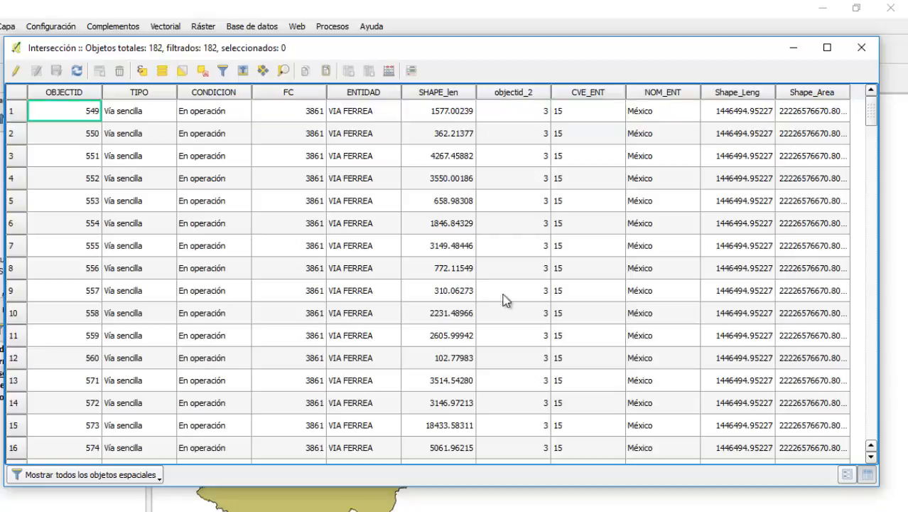
left_click(650, 113)
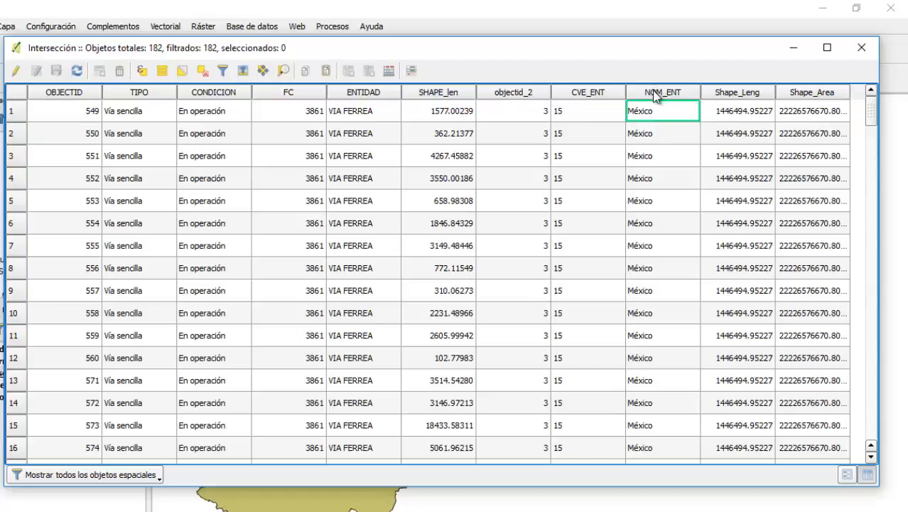
left_click(654, 93)
left_click(860, 48)
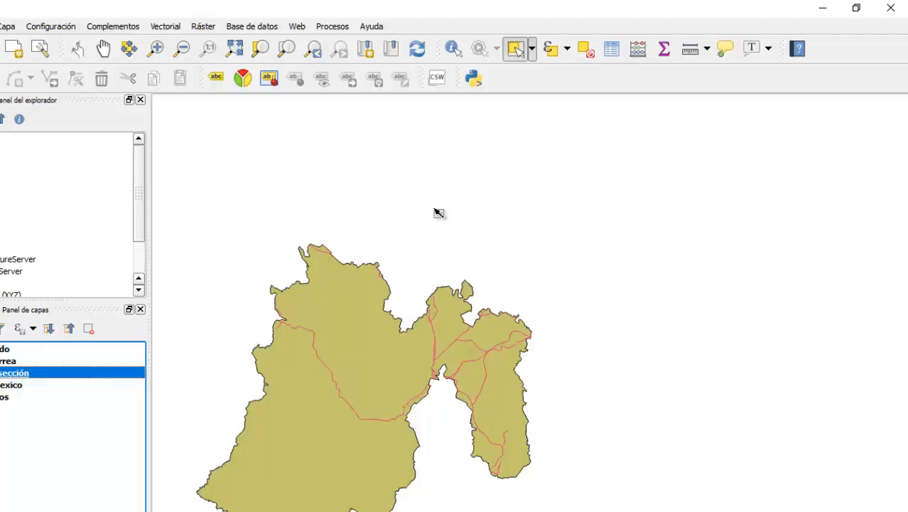
Hide the CD_Mexico and Intersección layers, and show ViaFerrea over the Estados layer.
scroll(363, 231, "down", 1)
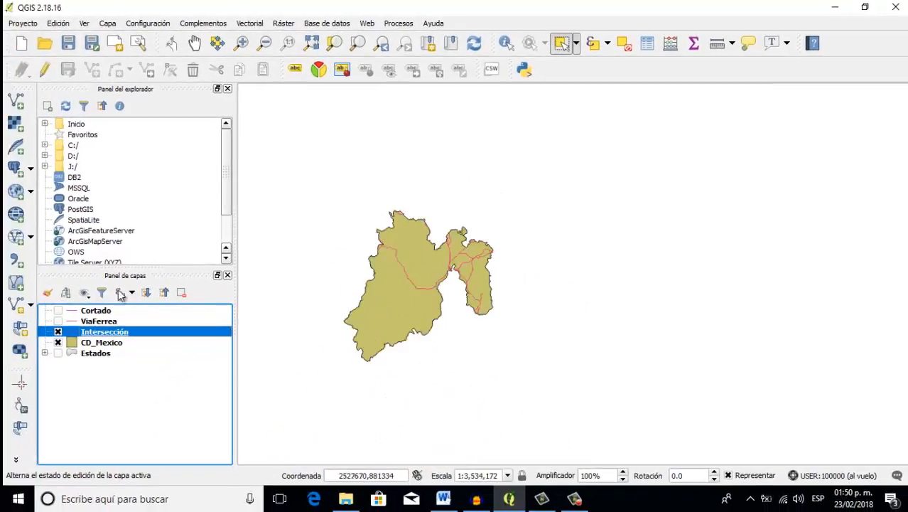
left_click(59, 342)
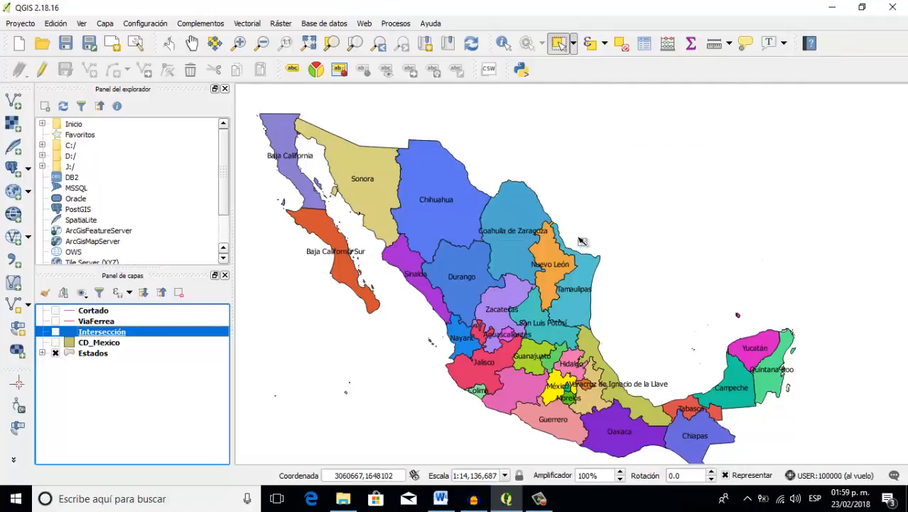
scroll(552, 229, "down", 1)
scroll(552, 229, "up", 2)
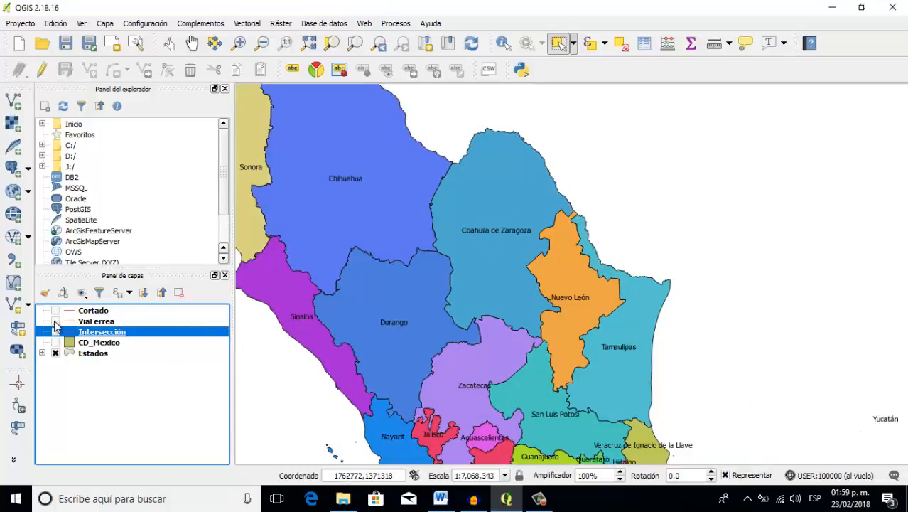
left_click(56, 321)
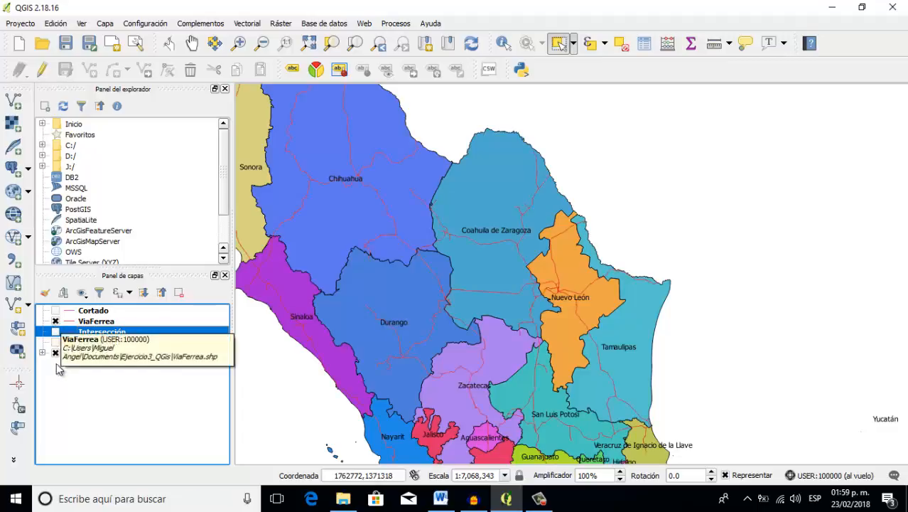
Examine the railway lines where they cross the Zacatecas, Aguascalientes and San Luis Potosí state boundaries.
scroll(418, 199, "down", 1)
scroll(458, 310, "up", 1)
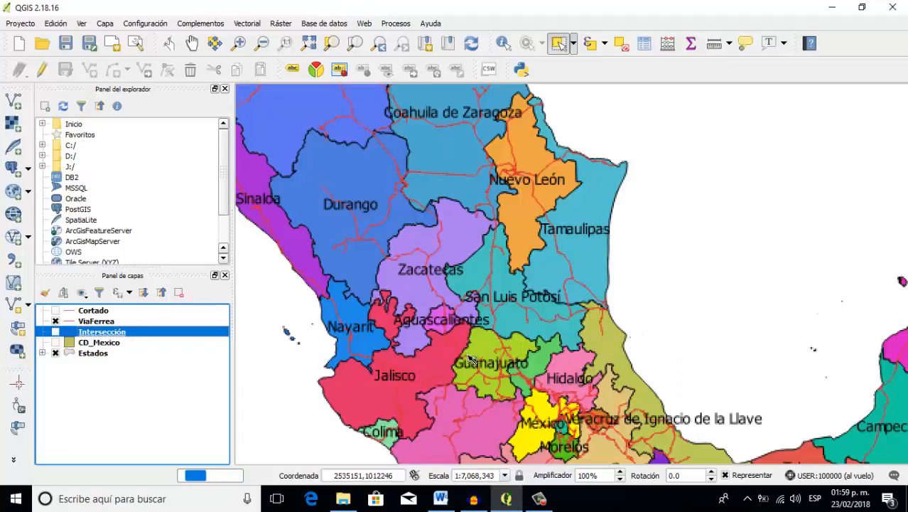
scroll(458, 310, "up", 3)
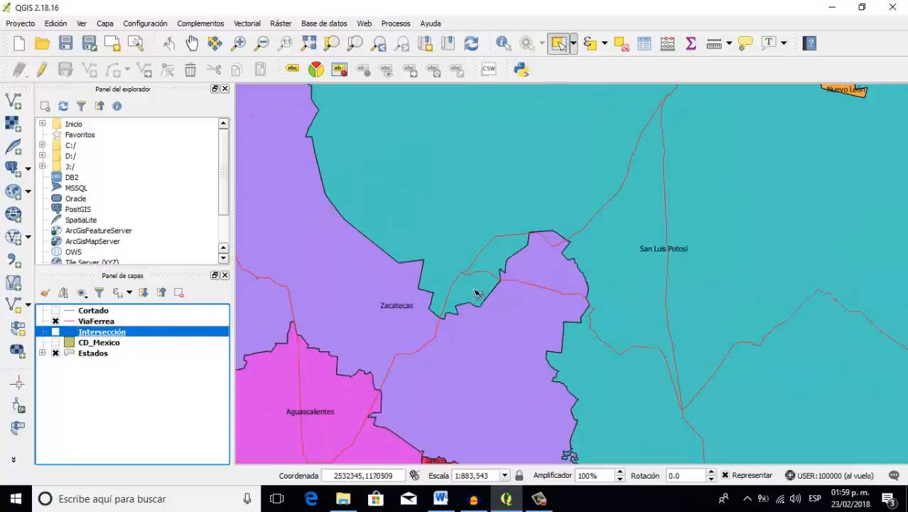
scroll(475, 297, "down", 2)
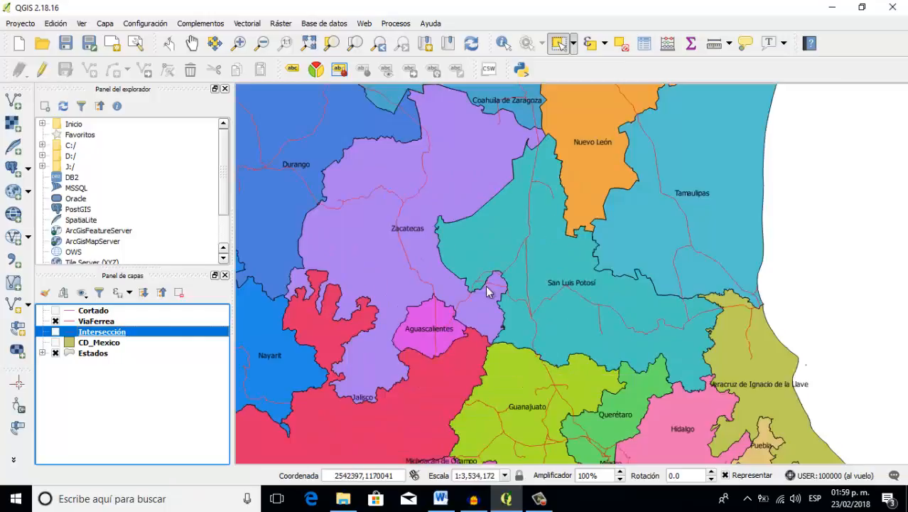
scroll(435, 300, "up", 4)
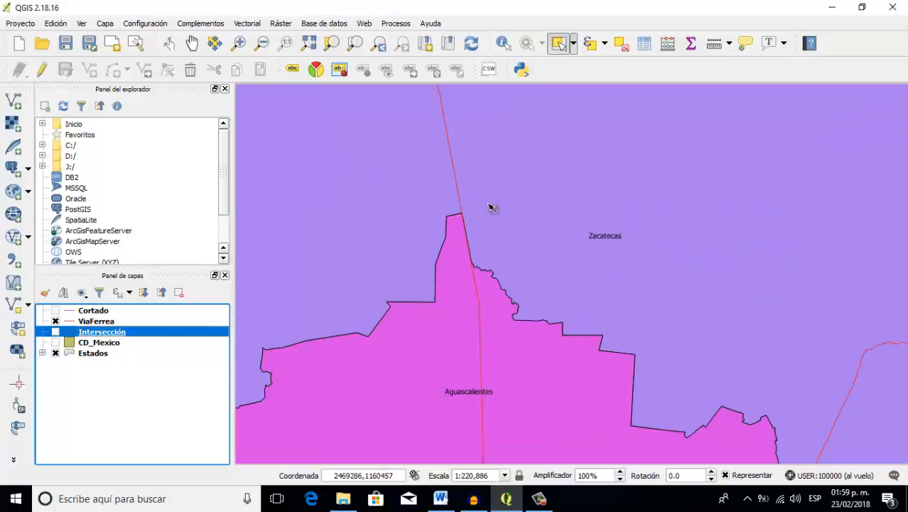
scroll(385, 258, "down", 3)
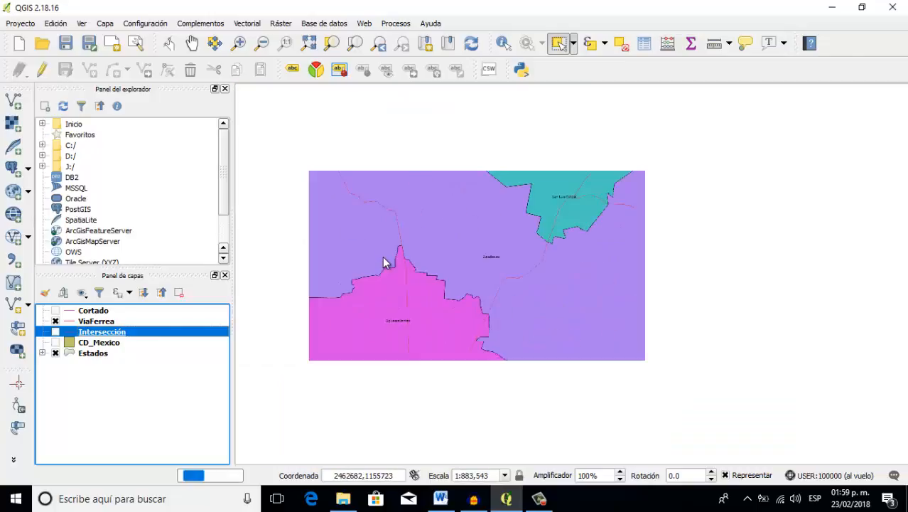
scroll(422, 281, "down", 2)
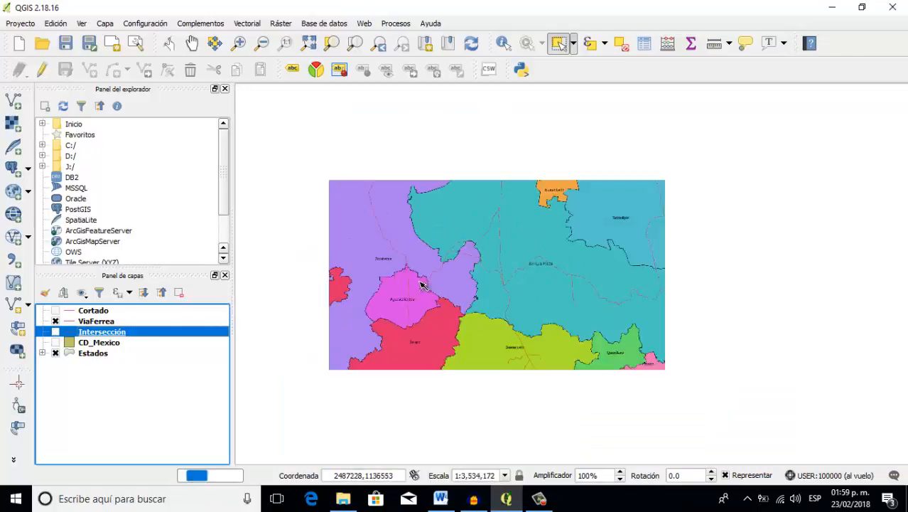
scroll(419, 291, "up", 3)
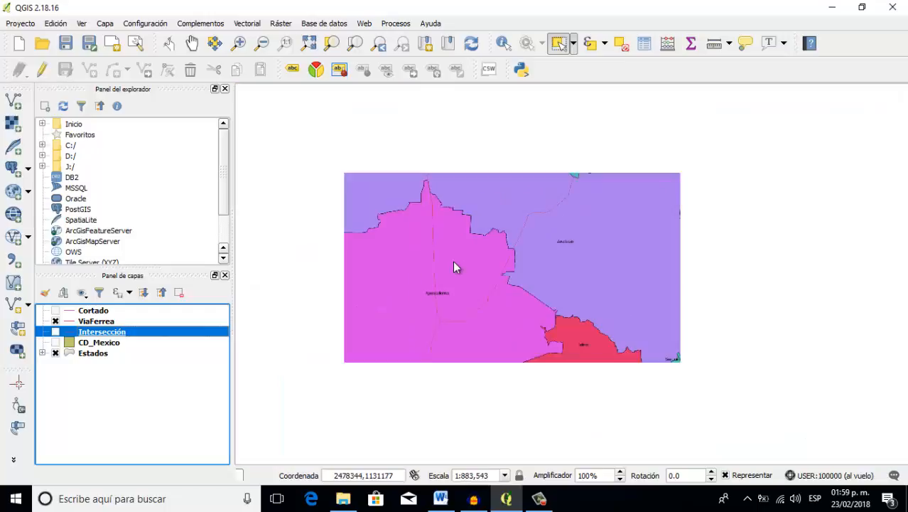
scroll(428, 284, "down", 1)
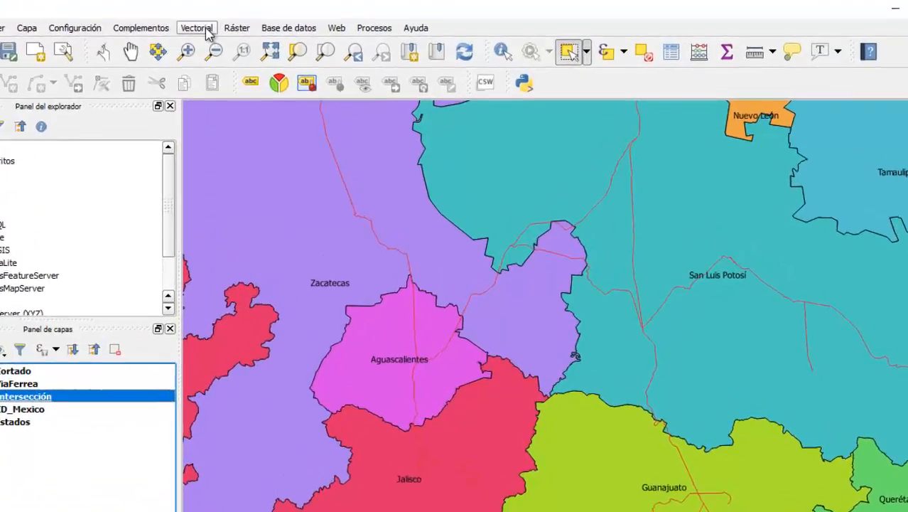
Open the Buffer de distancia fija geoprocessing tool and choose ViaFerrea as its input layer.
left_click(255, 25)
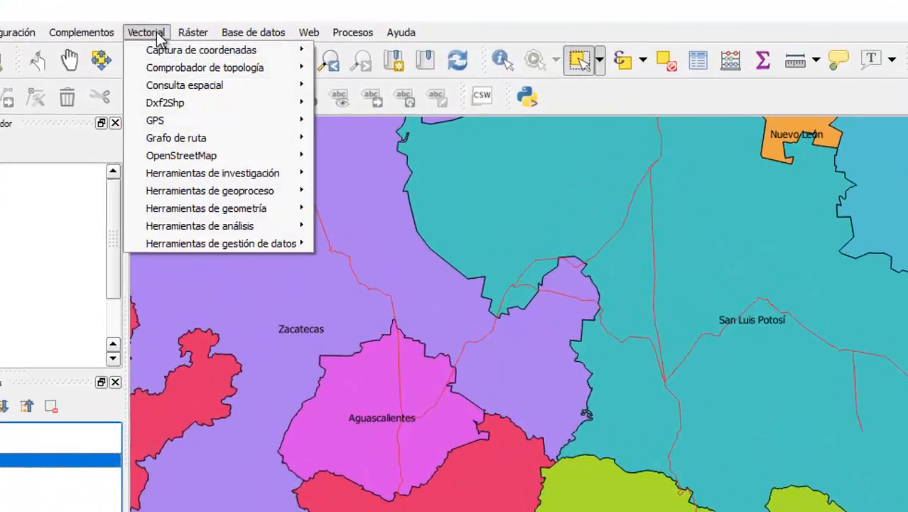
mouse_move(238, 197)
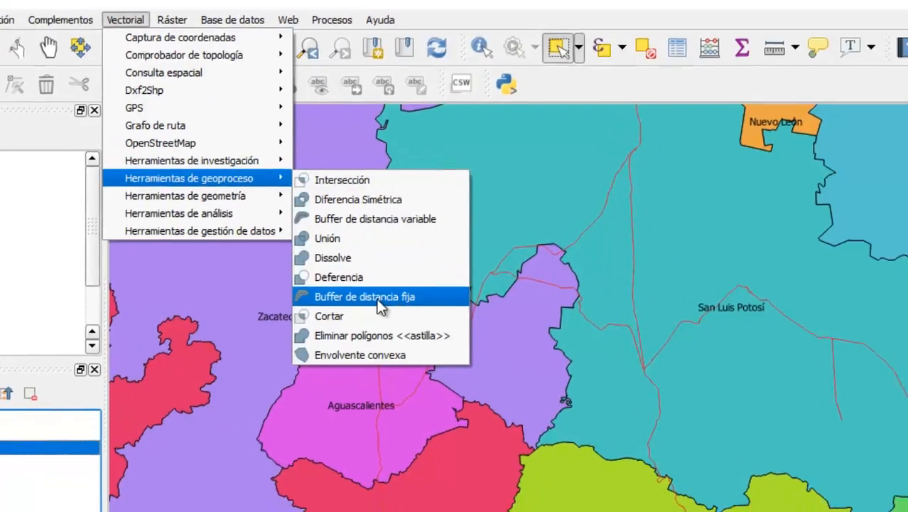
left_click(397, 310)
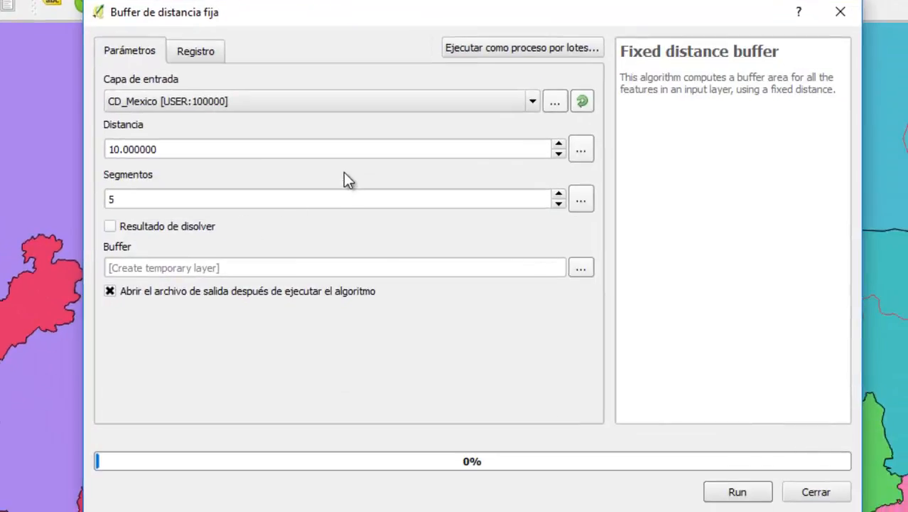
left_click(532, 102)
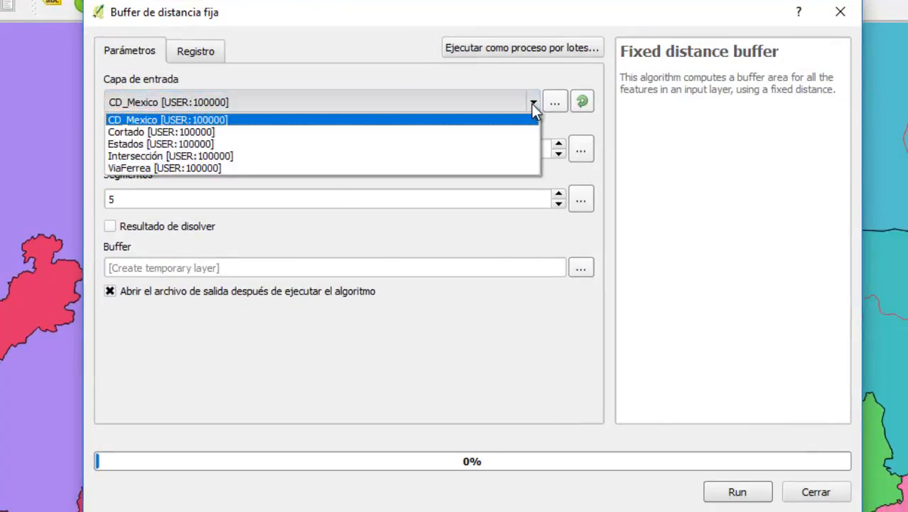
left_click(216, 163)
Set the buffer distance to 20, run it to a temporary layer and assign the user-defined SRC USER:100000.
left_click_drag(209, 151, 71, 152)
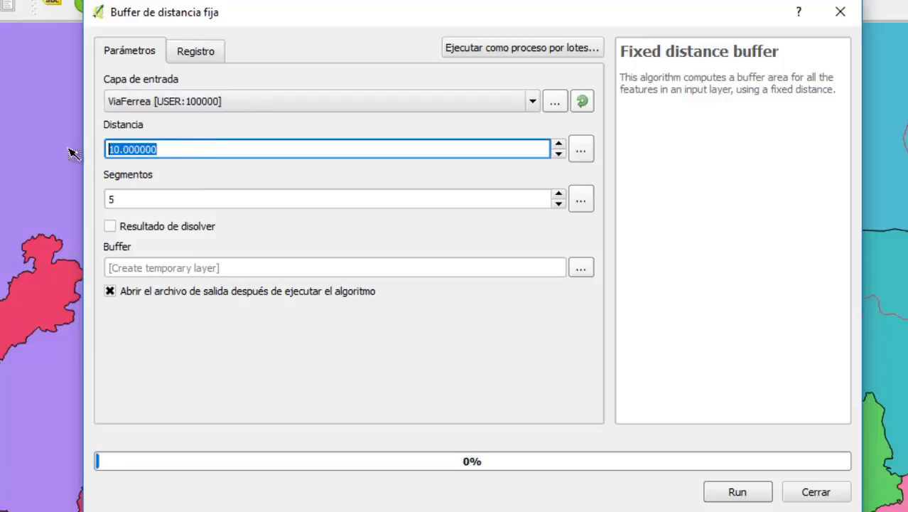
key("BackSpace")
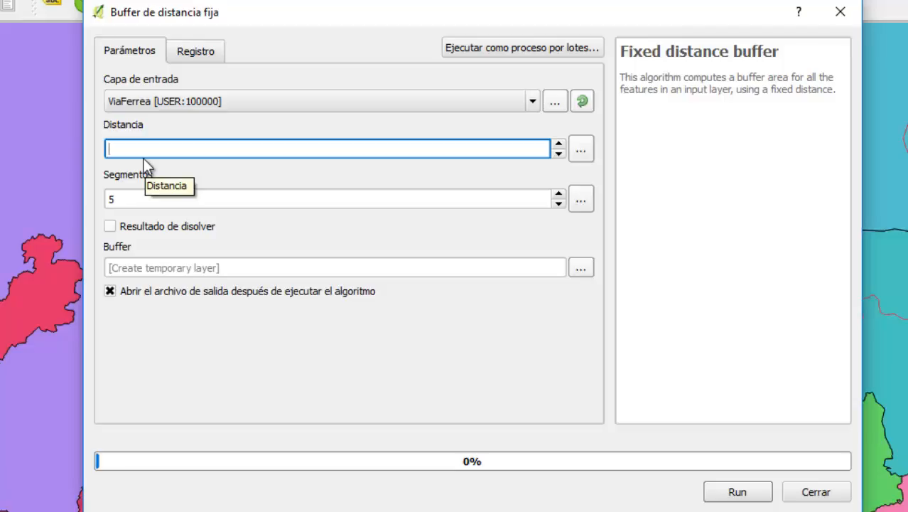
type("20")
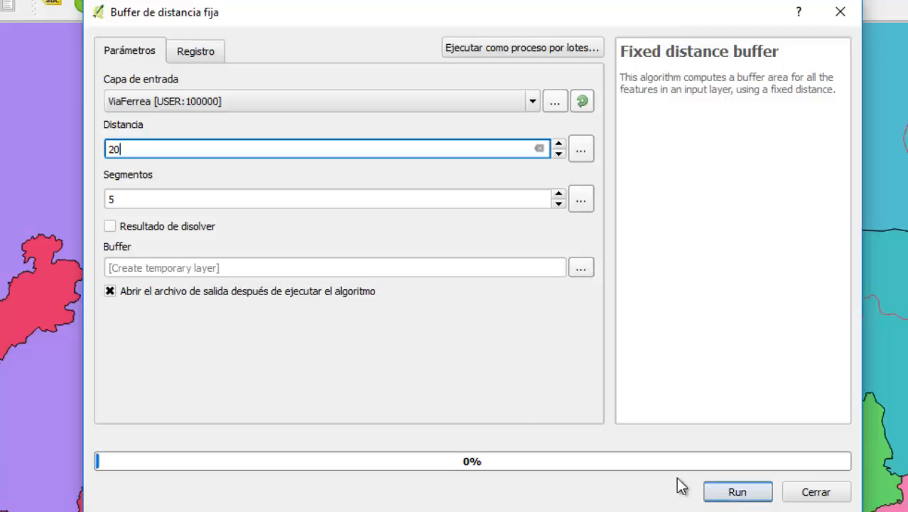
left_click(723, 493)
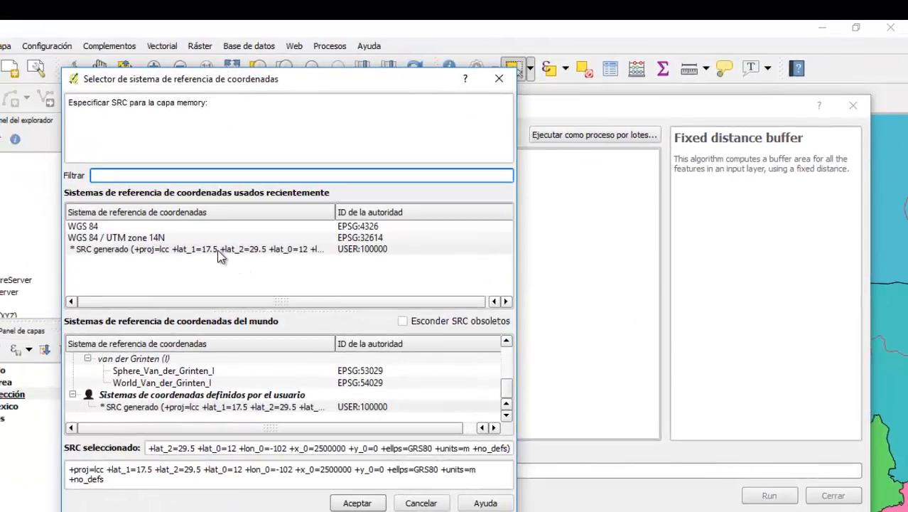
double_click(219, 250)
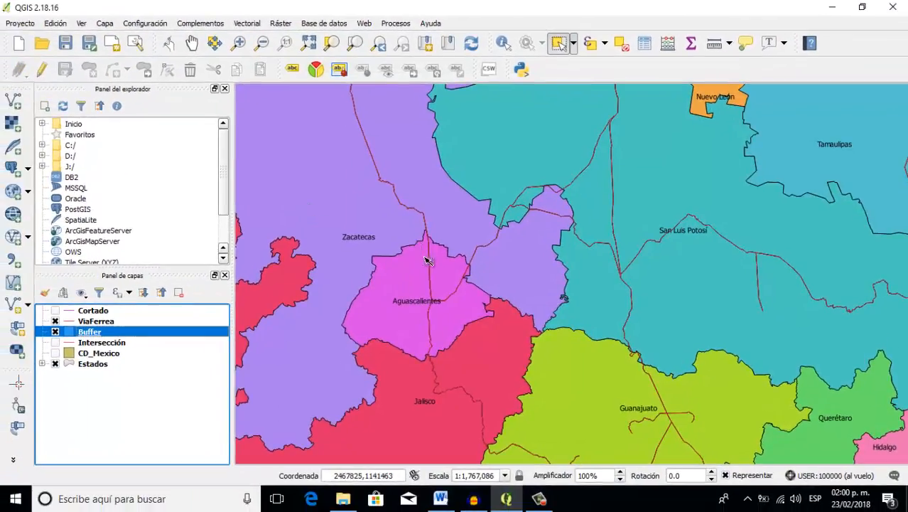
Measure the distance from the railway line to the buffer's edge in Aguascalientes, and close the measurement.
scroll(426, 260, "up", 4)
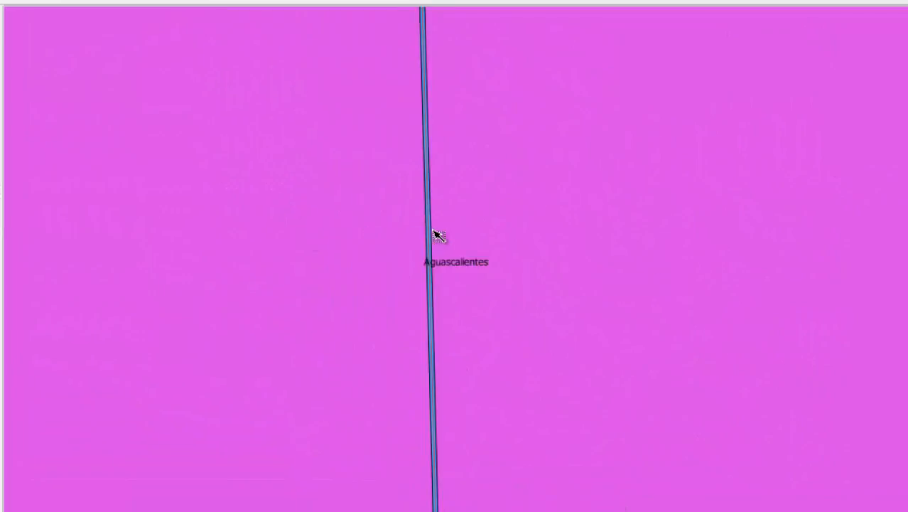
scroll(437, 234, "up", 4)
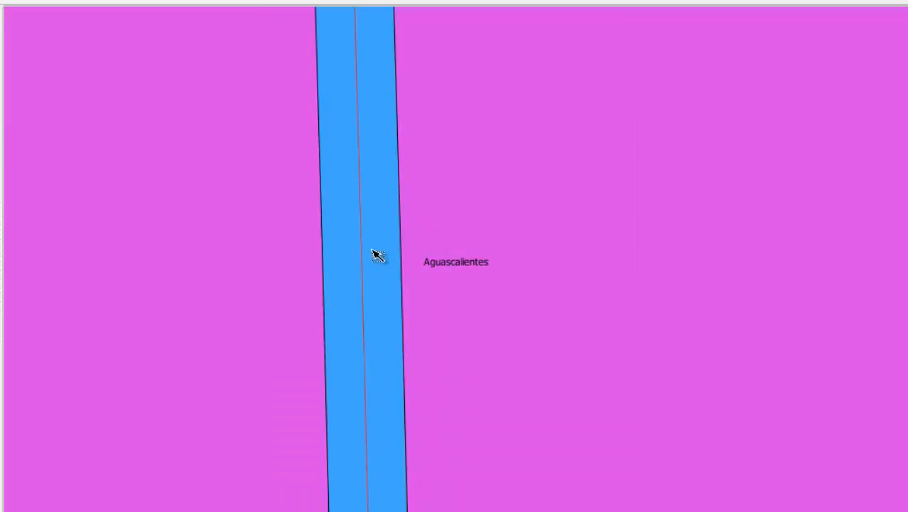
scroll(377, 259, "down", 1)
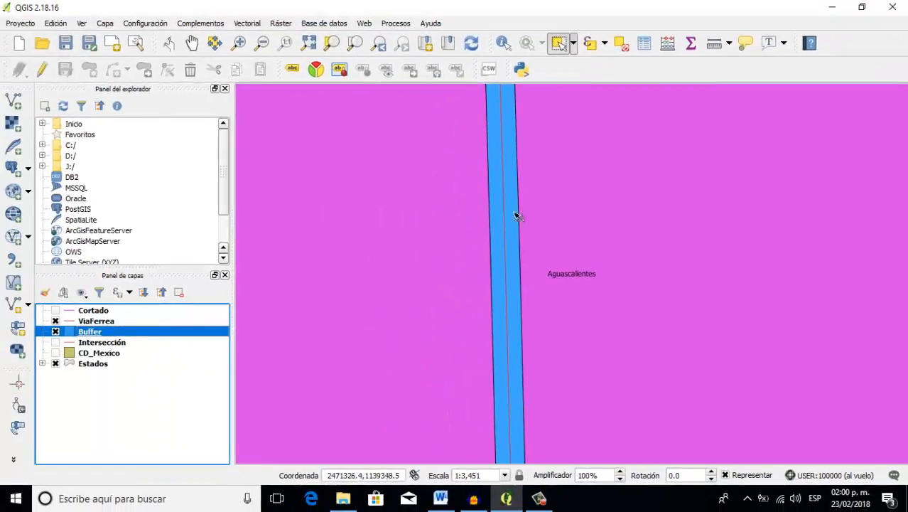
left_click(714, 44)
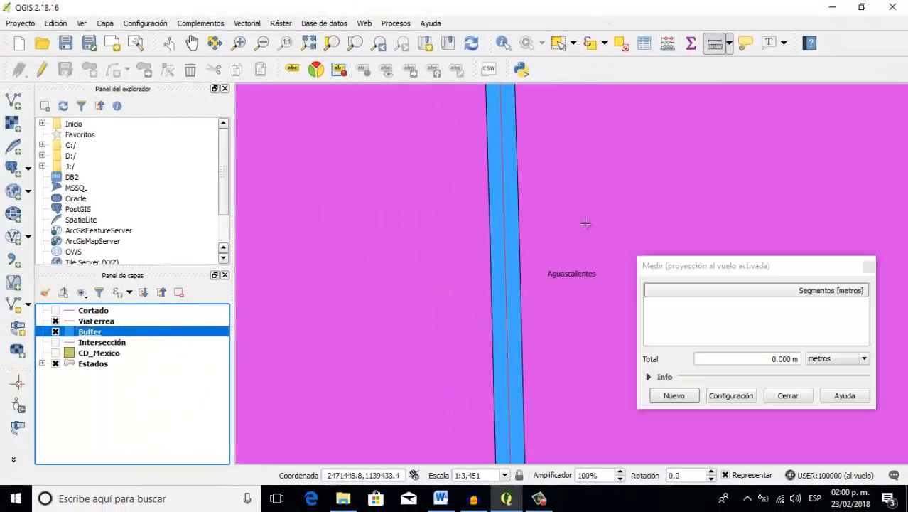
scroll(522, 272, "up", 3)
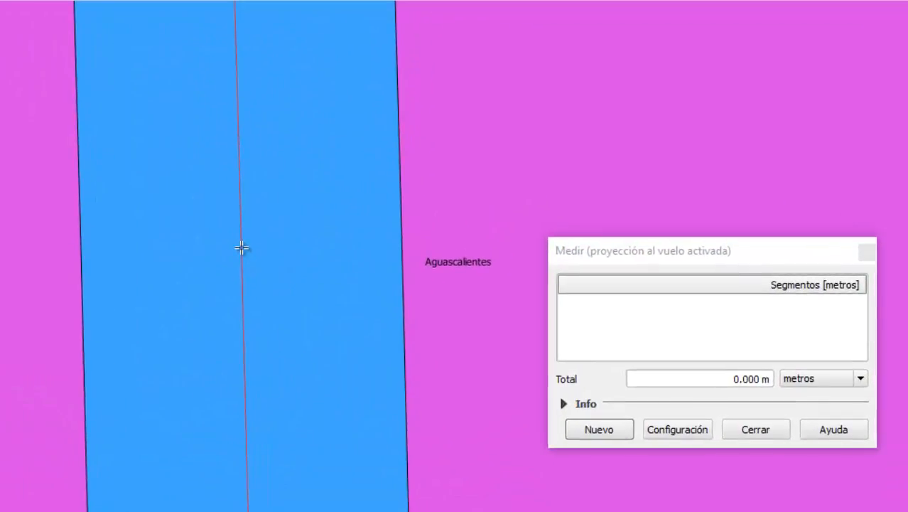
left_click(241, 248)
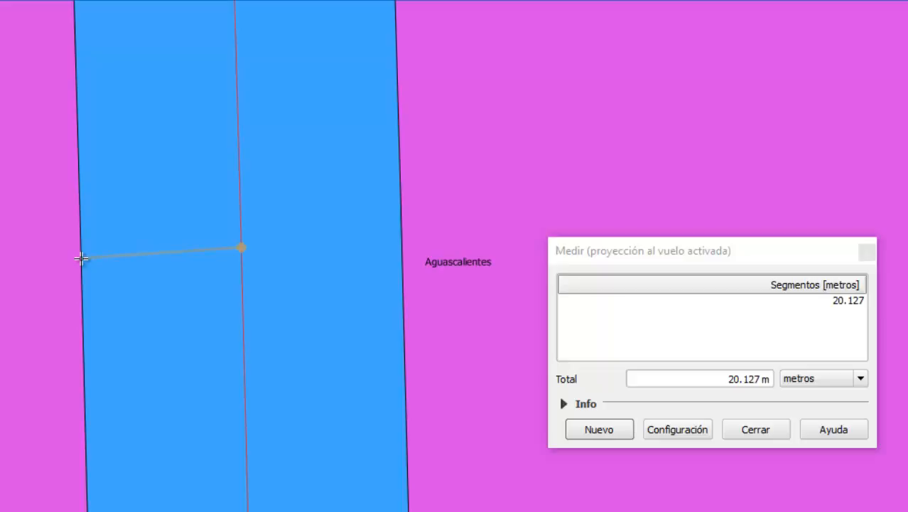
left_click(865, 253)
Inspect the buffer around the railway in the state of México, north of the Distrito Federal.
scroll(397, 281, "down", 2)
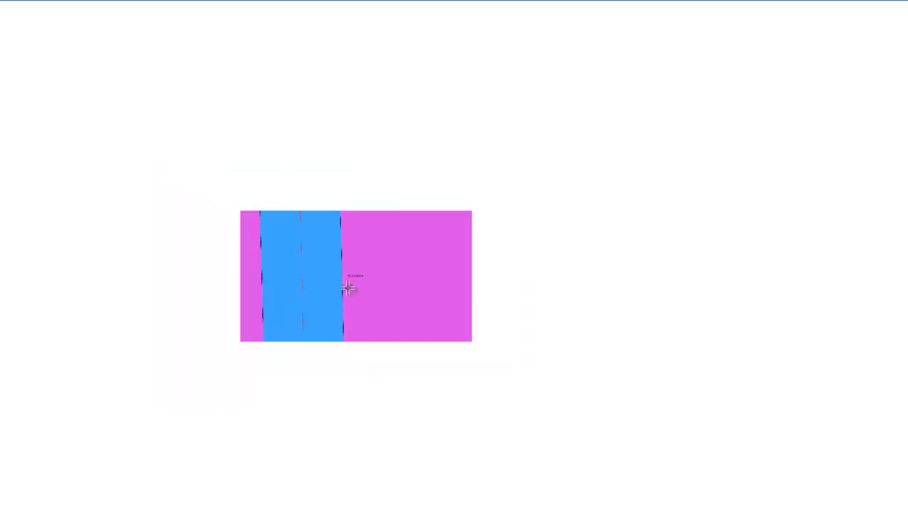
scroll(371, 347, "down", 3)
scroll(338, 310, "down", 5)
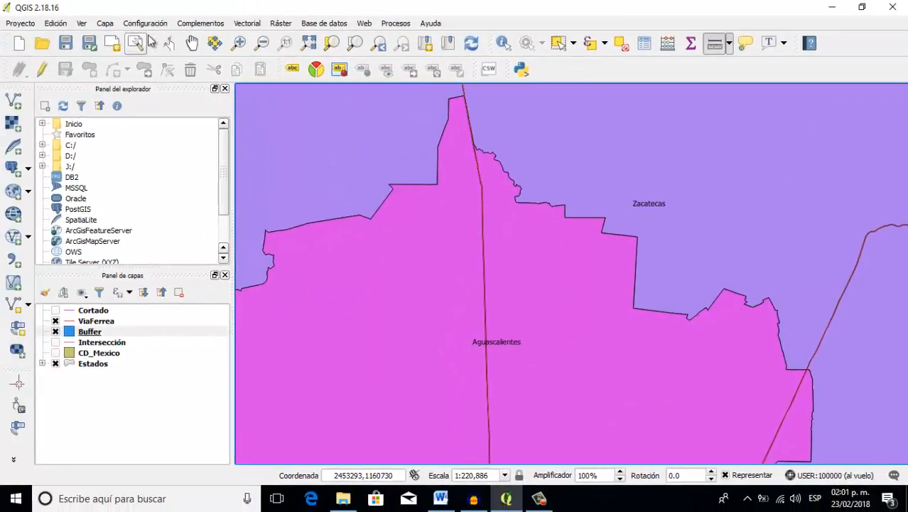
left_click(192, 43)
scroll(501, 213, "down", 2)
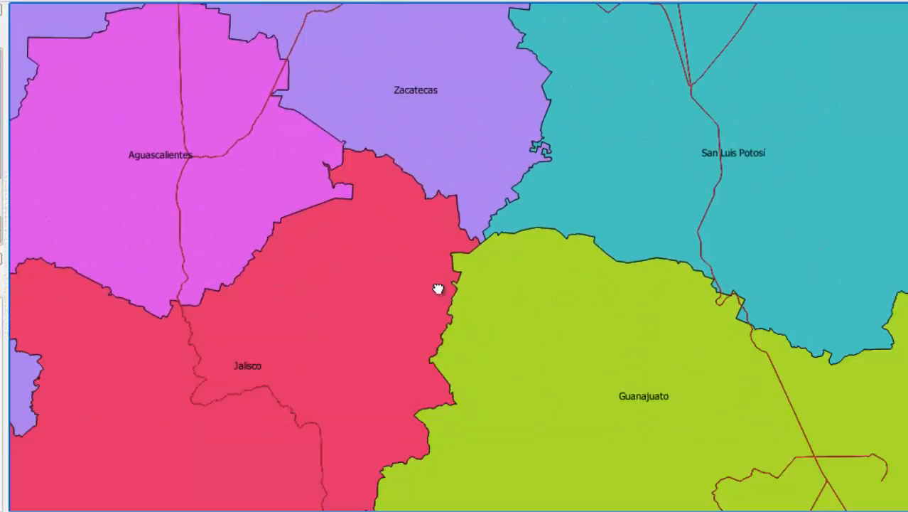
left_click_drag(438, 289, 329, 100)
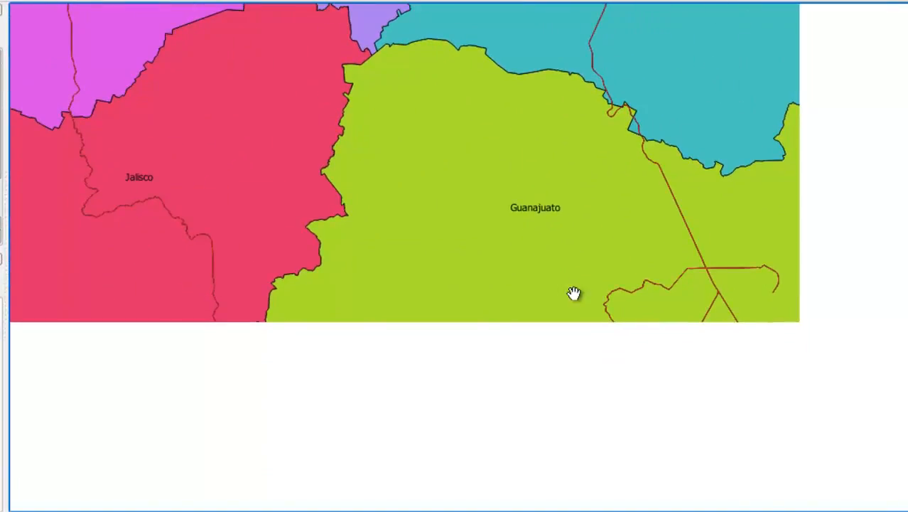
left_click_drag(598, 285, 358, 106)
scroll(395, 90, "down", 1)
scroll(483, 192, "down", 1)
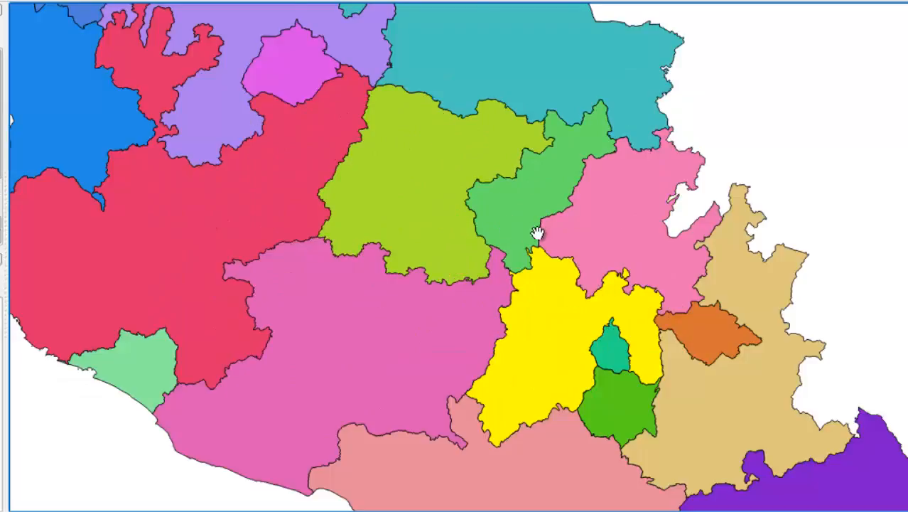
scroll(593, 312, "up", 4)
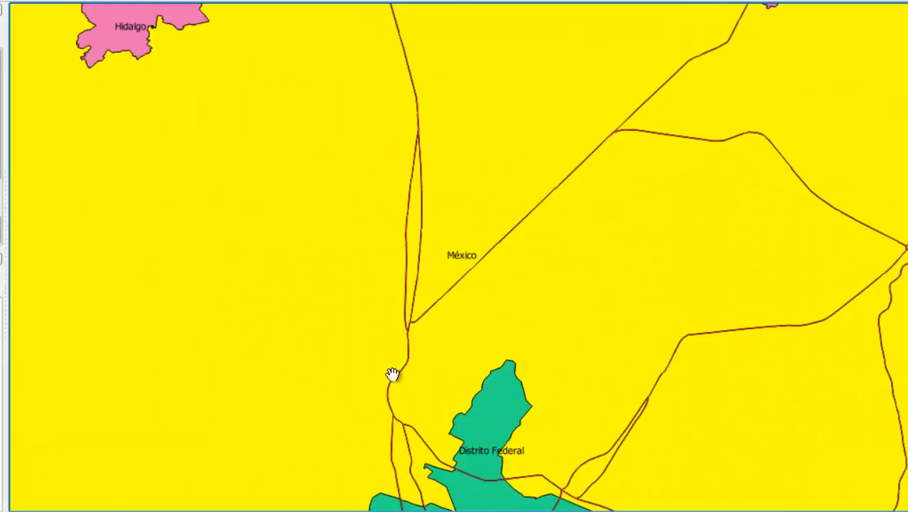
scroll(393, 375, "up", 3)
scroll(523, 264, "up", 1)
scroll(507, 243, "up", 1)
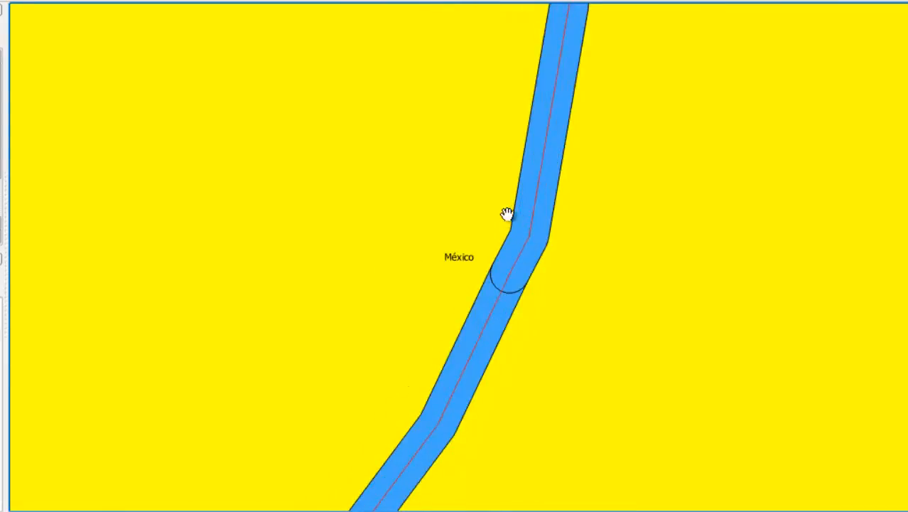
Follow the railway buffer northward through México and examine where its segments meet, branch and overlap.
left_click_drag(512, 94, 393, 409)
left_click_drag(426, 142, 374, 277)
left_click_drag(381, 165, 373, 422)
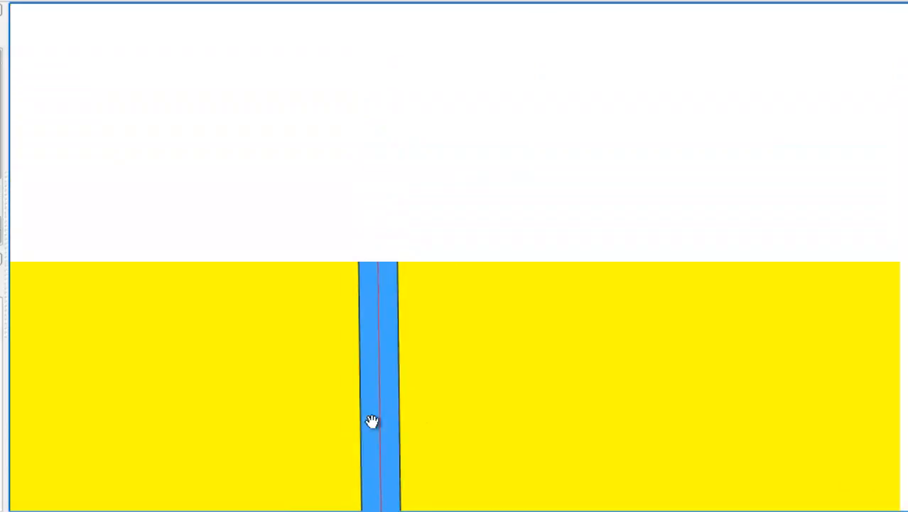
left_click_drag(340, 150, 348, 365)
left_click_drag(357, 132, 374, 313)
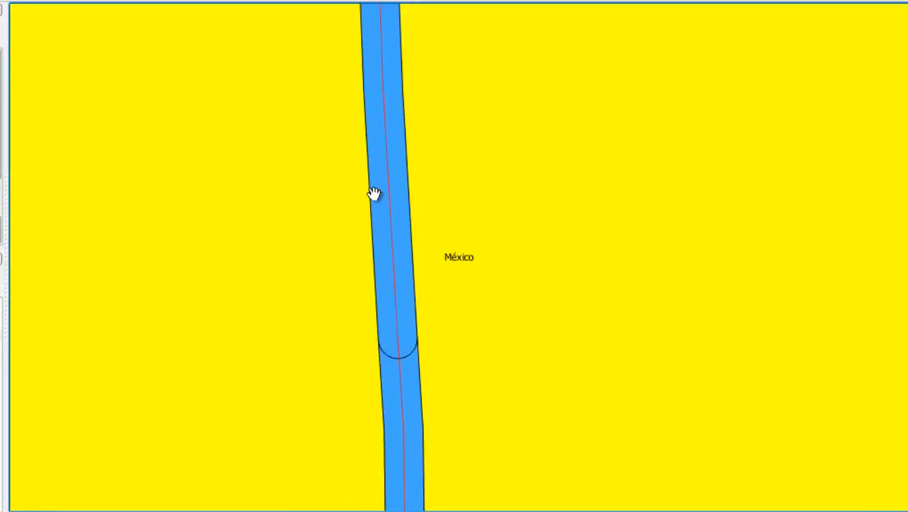
left_click_drag(373, 193, 366, 357)
left_click_drag(320, 103, 303, 386)
left_click_drag(326, 135, 326, 214)
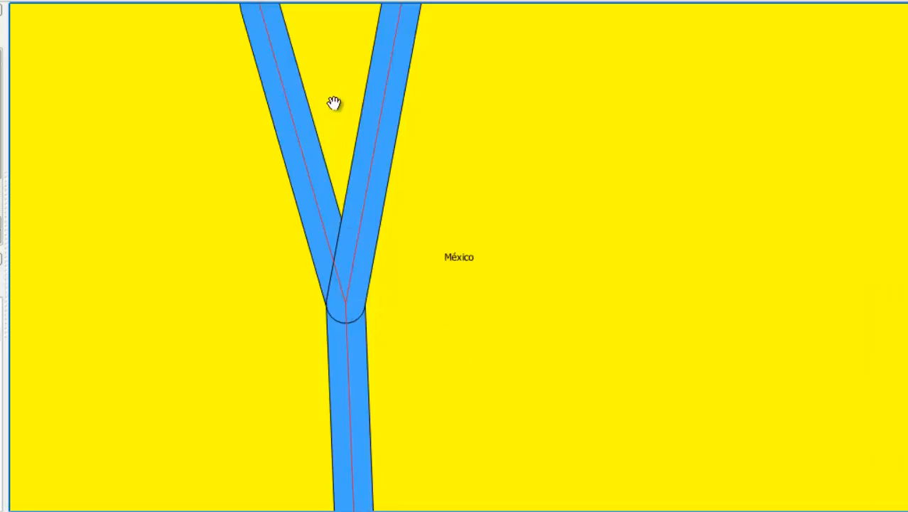
left_click_drag(333, 104, 368, 423)
left_click_drag(265, 164, 290, 362)
left_click_drag(258, 172, 288, 392)
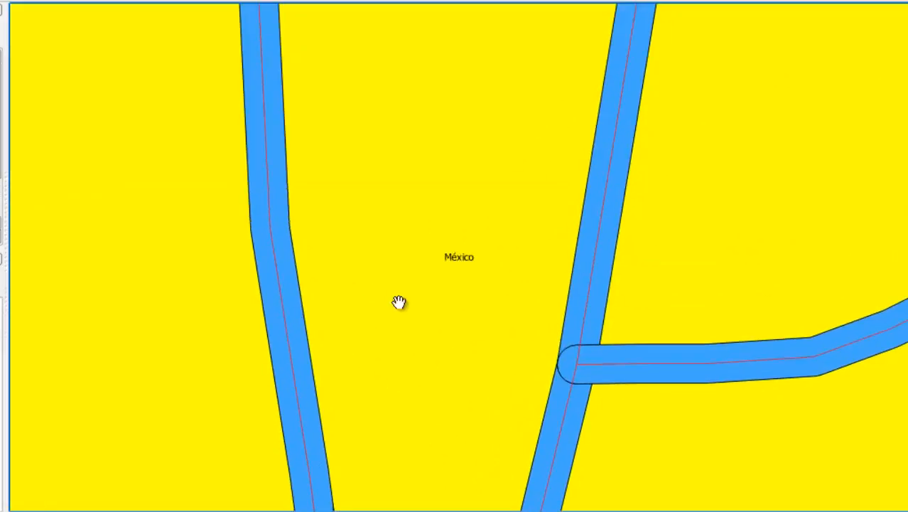
left_click_drag(616, 410, 319, 293)
left_click_drag(347, 190, 381, 430)
left_click_drag(397, 210, 342, 500)
left_click_drag(410, 158, 389, 316)
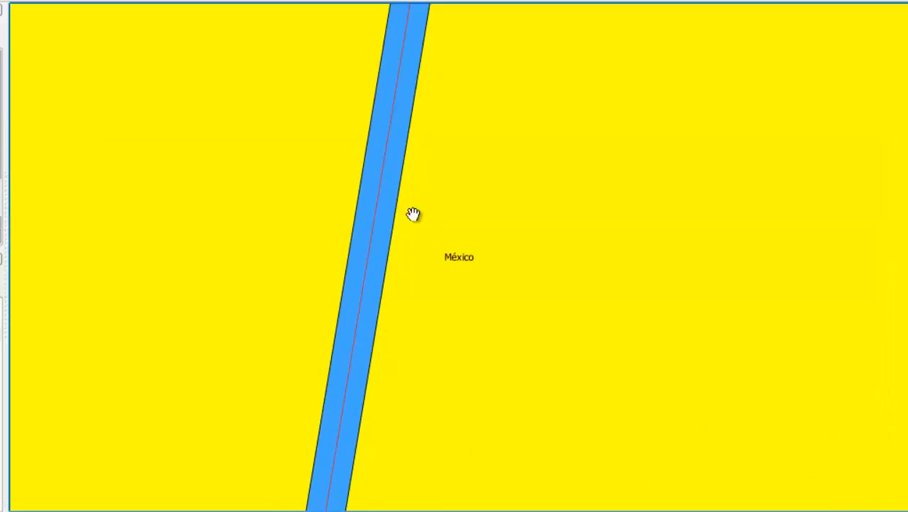
Follow the railway buffers northward through México, examining their bends, segment joints and the two neighbouring parallel lines.
left_click_drag(434, 126, 383, 352)
left_click_drag(394, 184, 388, 325)
left_click_drag(425, 127, 404, 311)
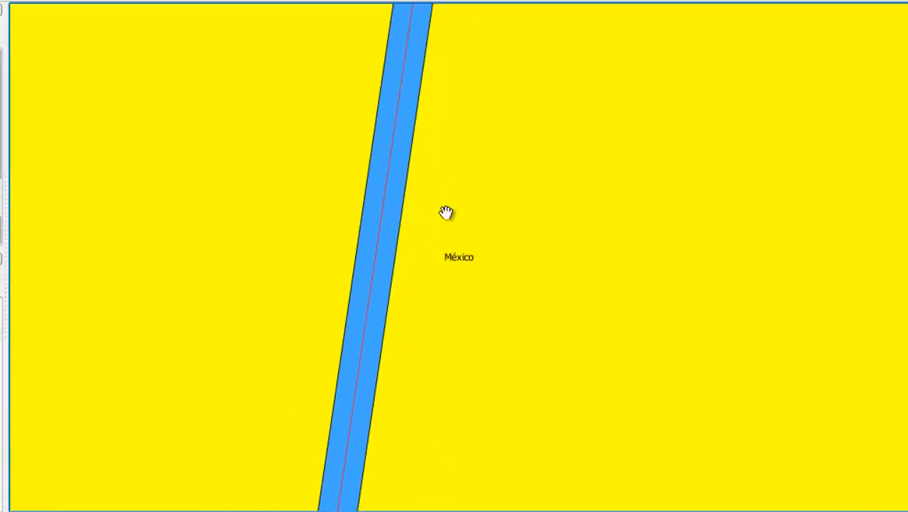
left_click_drag(459, 130, 428, 337)
left_click_drag(456, 145, 433, 313)
left_click_drag(493, 157, 406, 301)
left_click_drag(413, 148, 401, 315)
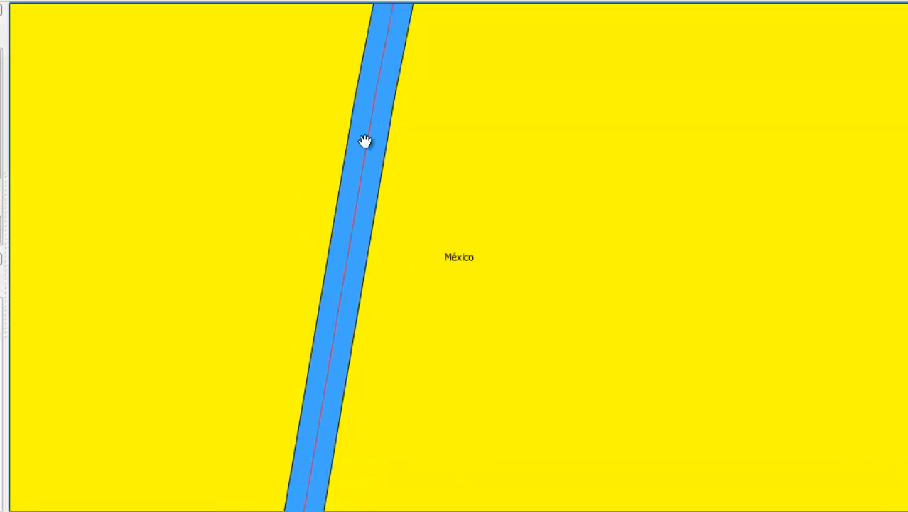
left_click_drag(356, 154, 327, 279)
left_click_drag(385, 122, 371, 298)
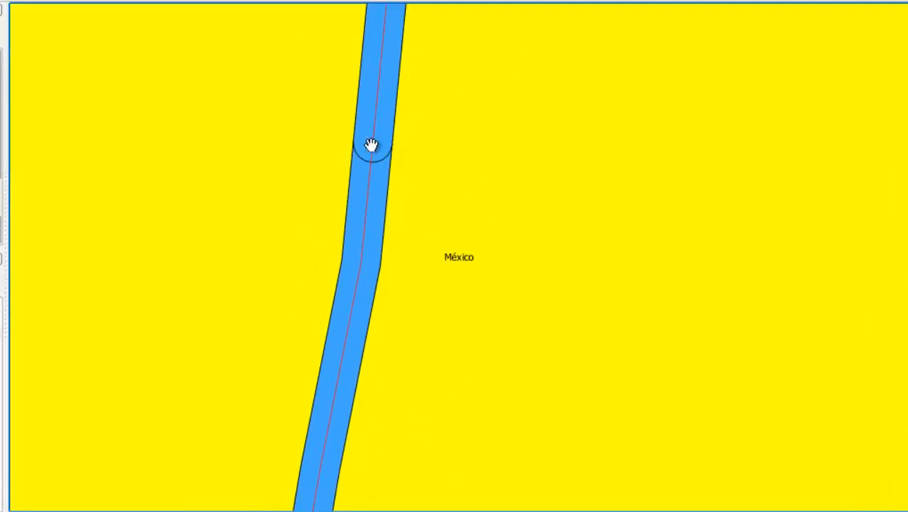
left_click_drag(371, 145, 309, 324)
left_click_drag(334, 154, 316, 336)
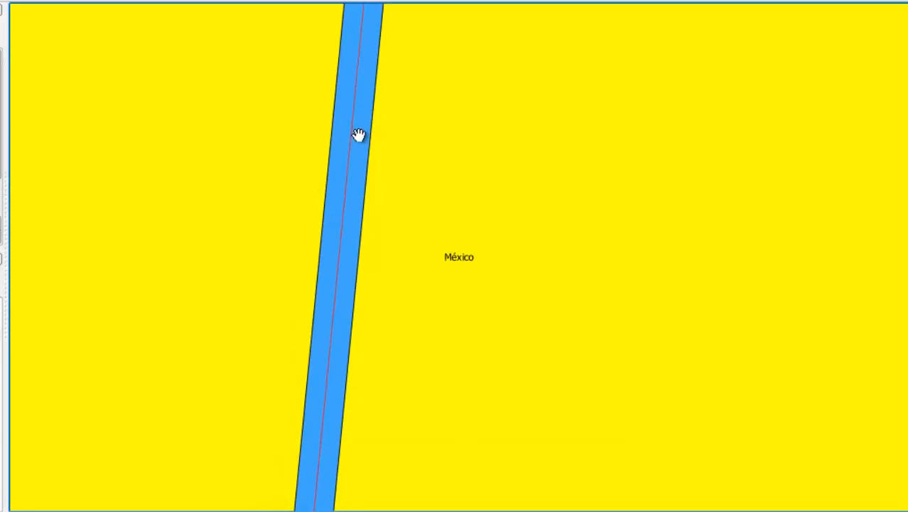
scroll(394, 191, "down", 3)
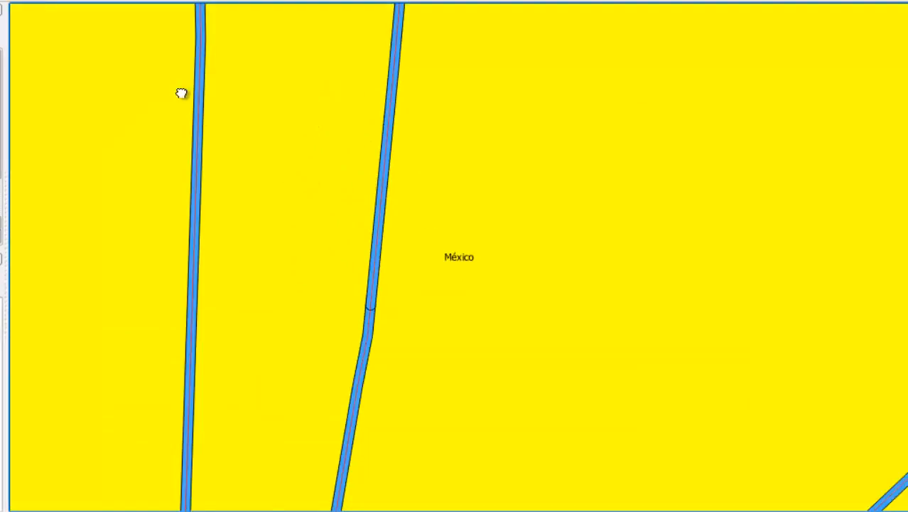
left_click_drag(180, 91, 447, 201)
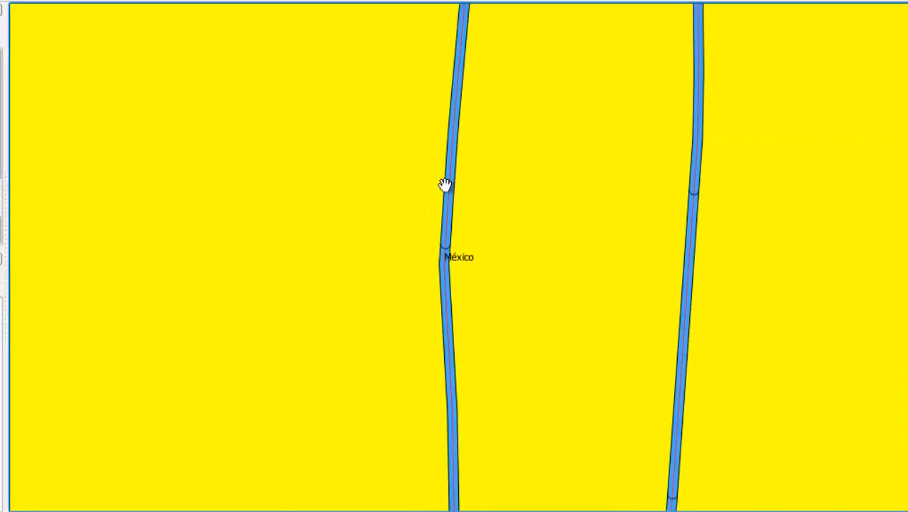
left_click_drag(450, 153, 418, 382)
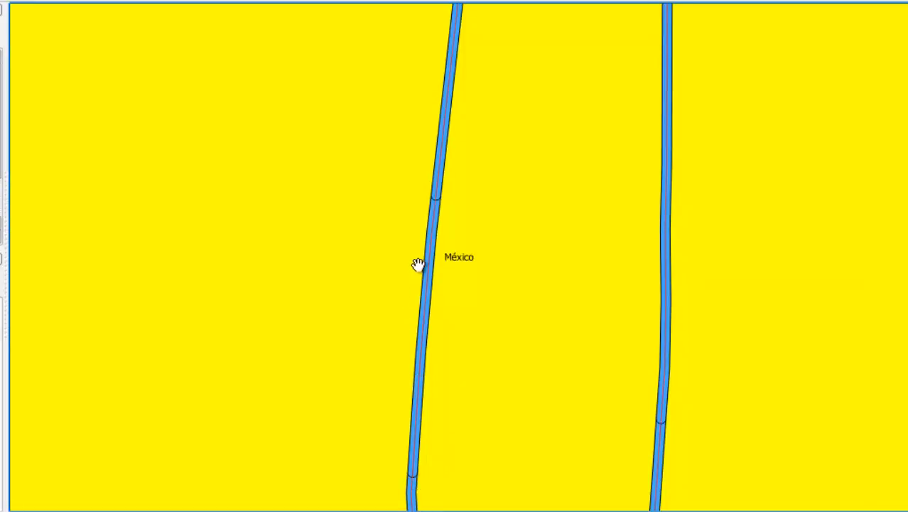
Trace the railway southward from México across the Distrito Federal to the Morelos border.
scroll(422, 231, "down", 1)
left_click_drag(428, 497, 388, 225)
scroll(379, 229, "down", 1)
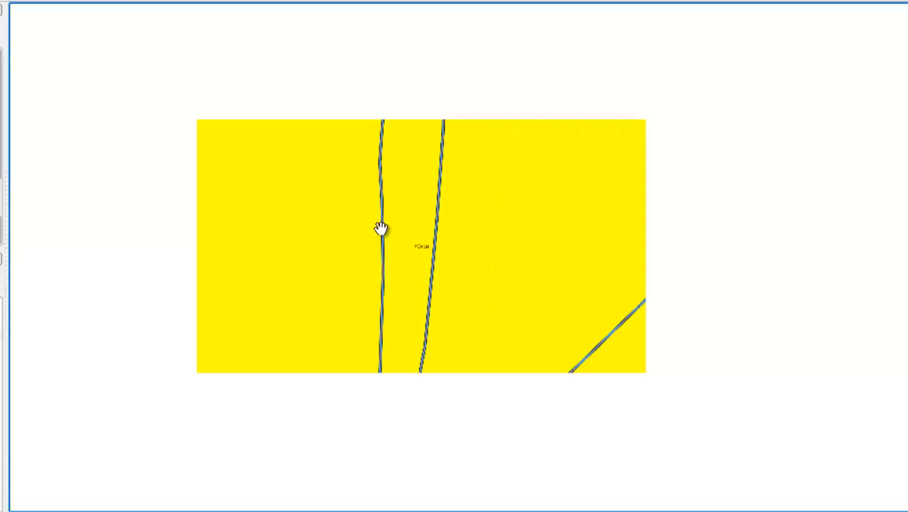
left_click_drag(401, 376, 375, 176)
scroll(373, 170, "down", 1)
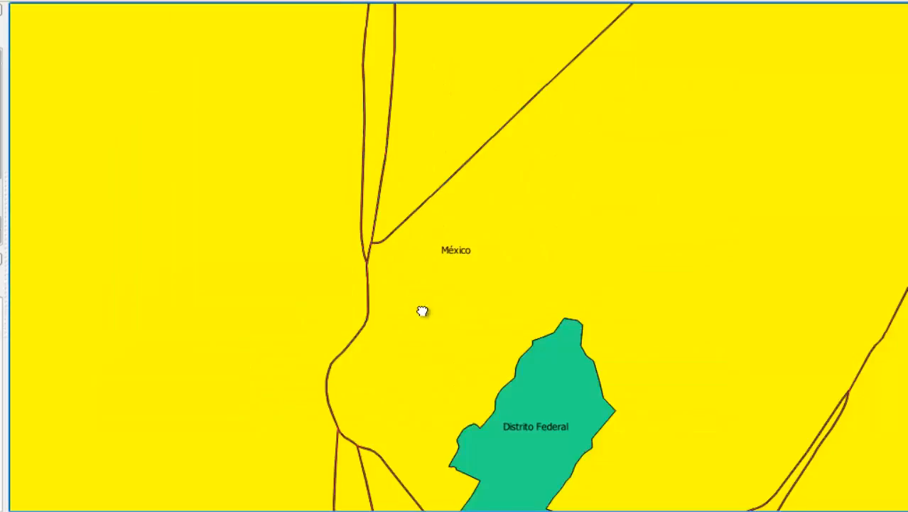
left_click_drag(428, 350, 362, 187)
left_click_drag(390, 300, 353, 152)
scroll(367, 222, "down", 1)
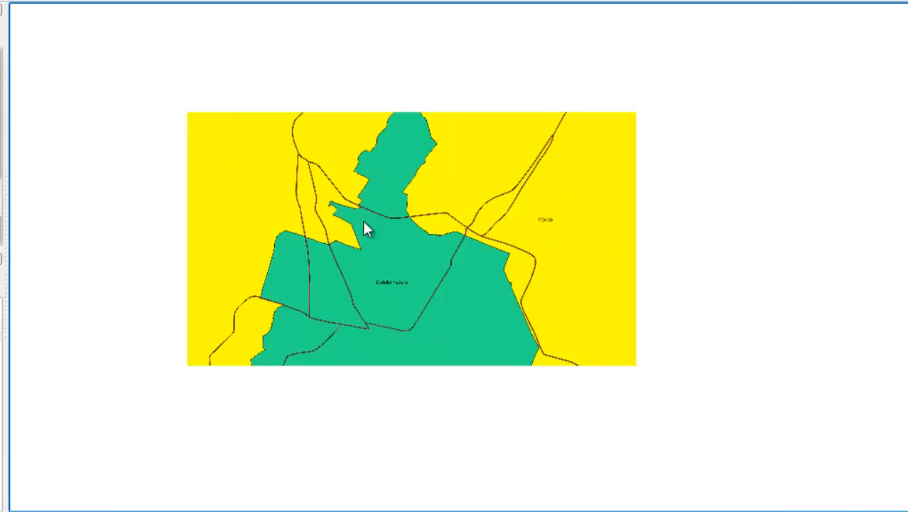
left_click_drag(367, 221, 358, 162)
left_click_drag(332, 274, 387, 187)
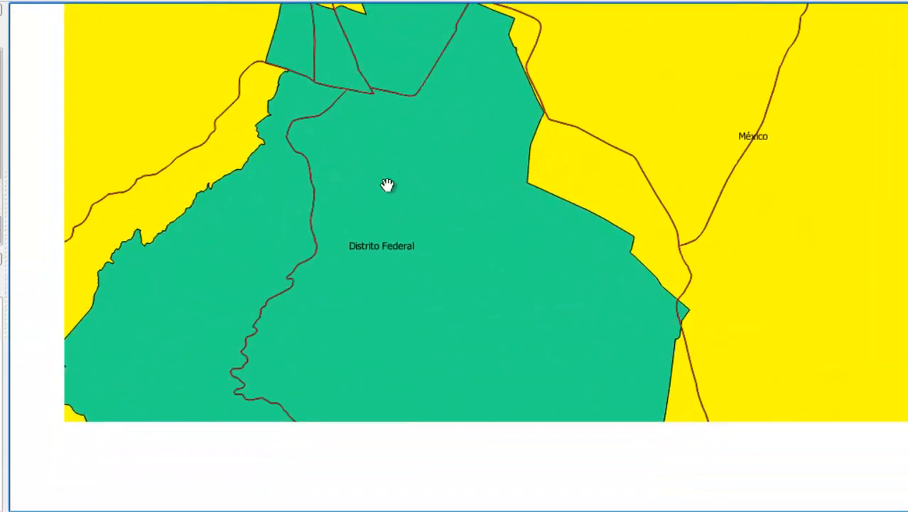
left_click_drag(321, 306, 345, 197)
left_click_drag(338, 355, 340, 160)
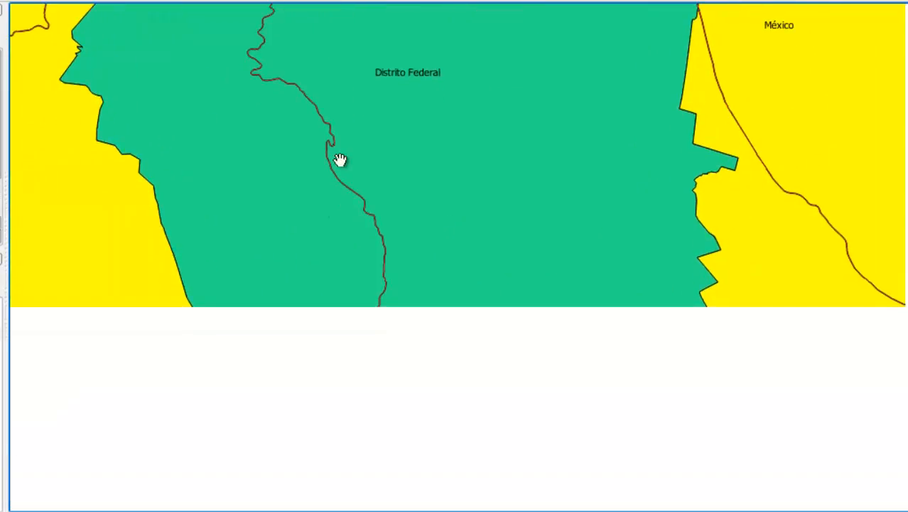
scroll(366, 205, "down", 1)
Examine the buffer's corners and segment joints at the railway's hairpin loop in northern Morelos, and return to the wider map of the states.
scroll(392, 380, "up", 1)
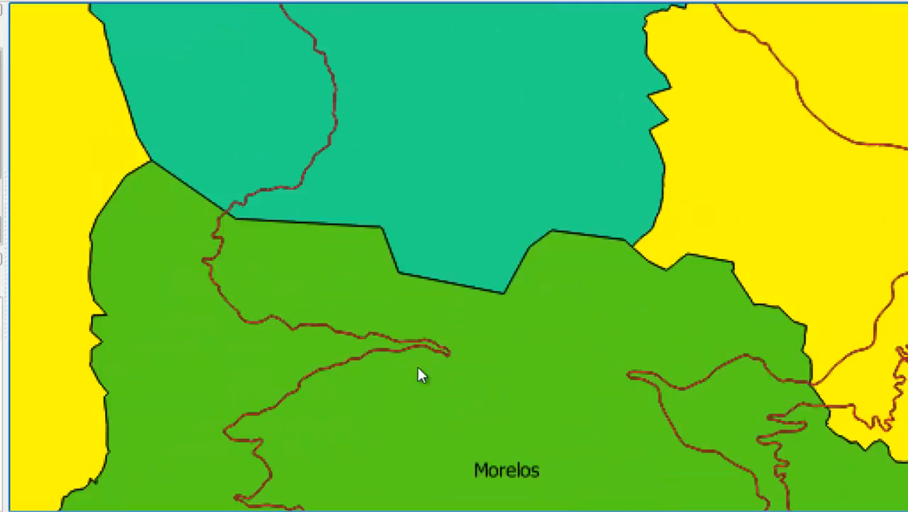
scroll(434, 358, "up", 1)
scroll(458, 257, "up", 1)
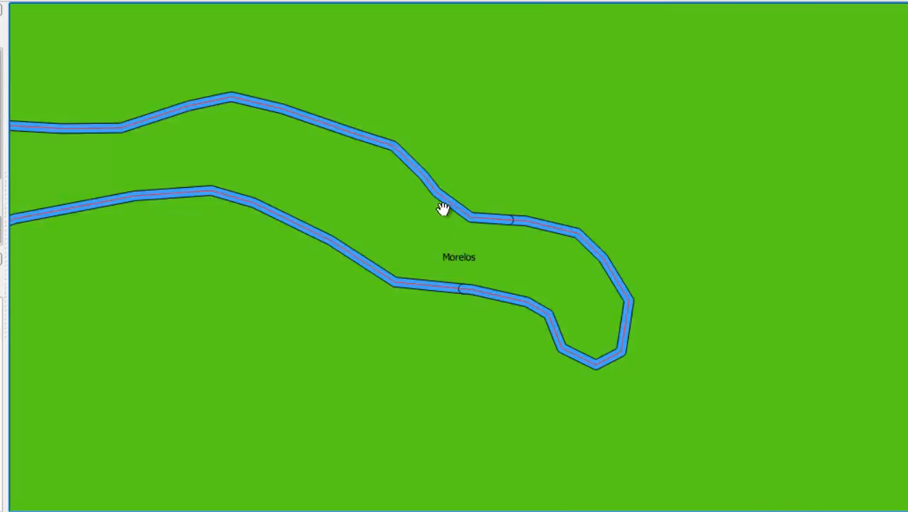
scroll(450, 199, "up", 1)
scroll(452, 202, "up", 1)
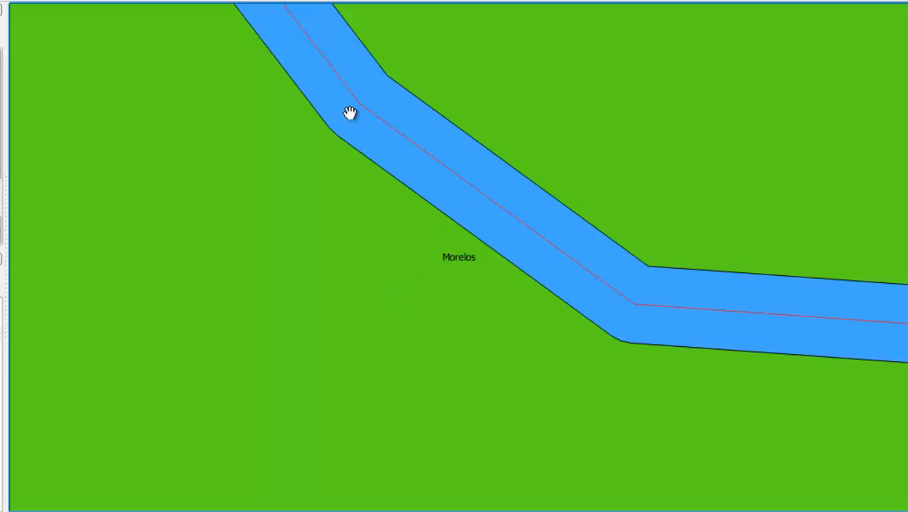
left_click_drag(350, 114, 360, 255)
scroll(370, 263, "down", 1)
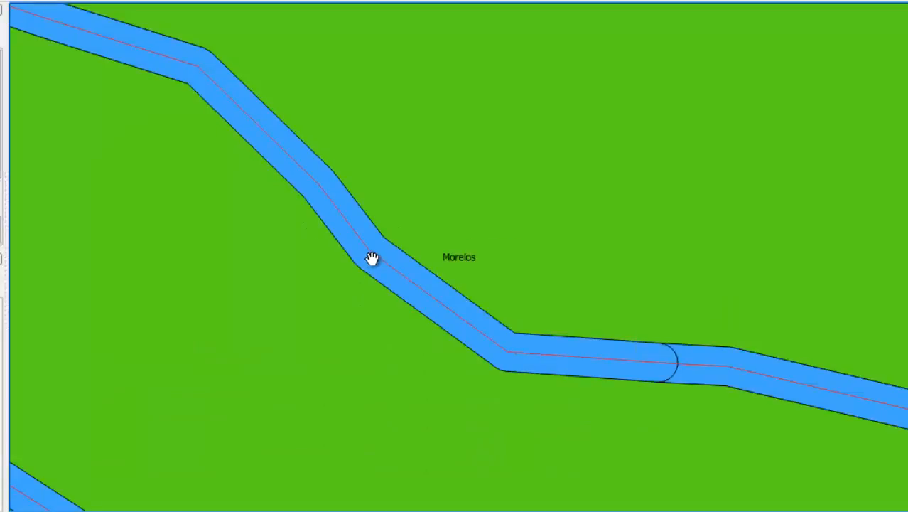
scroll(374, 213, "down", 1)
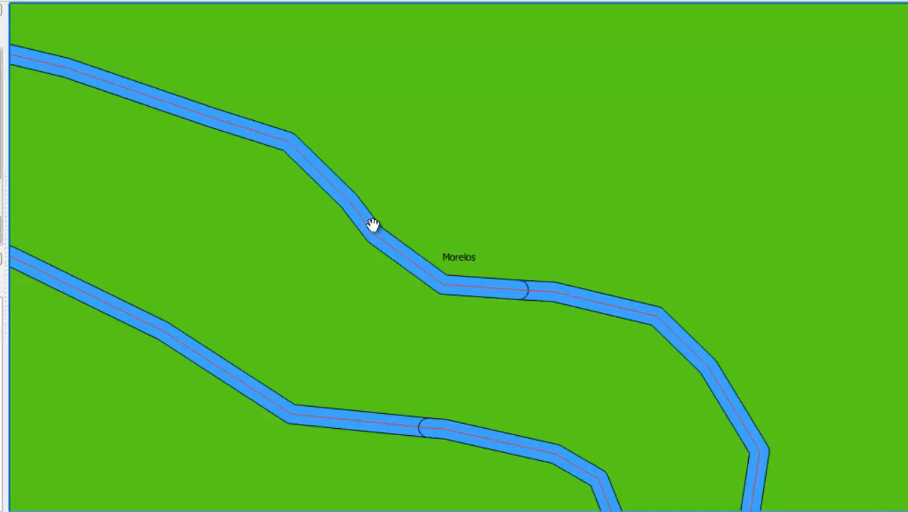
scroll(429, 213, "down", 1)
scroll(436, 222, "down", 1)
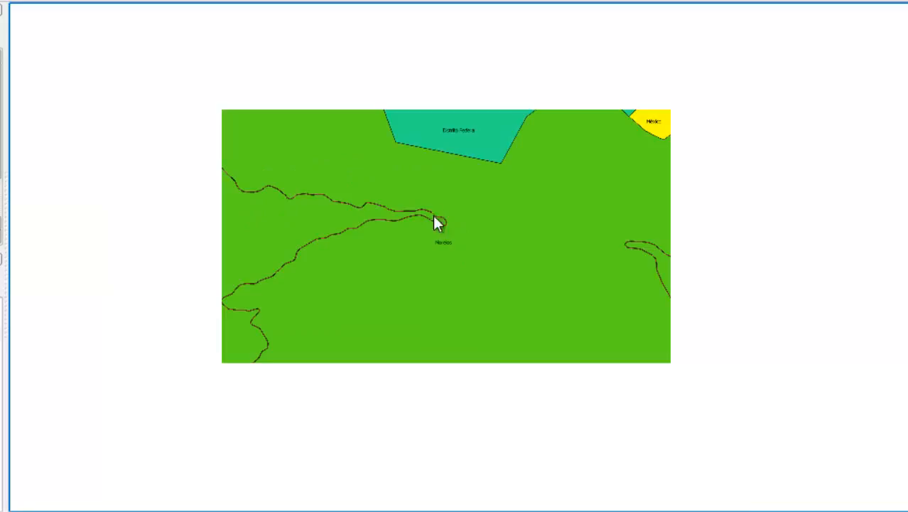
scroll(435, 219, "down", 3)
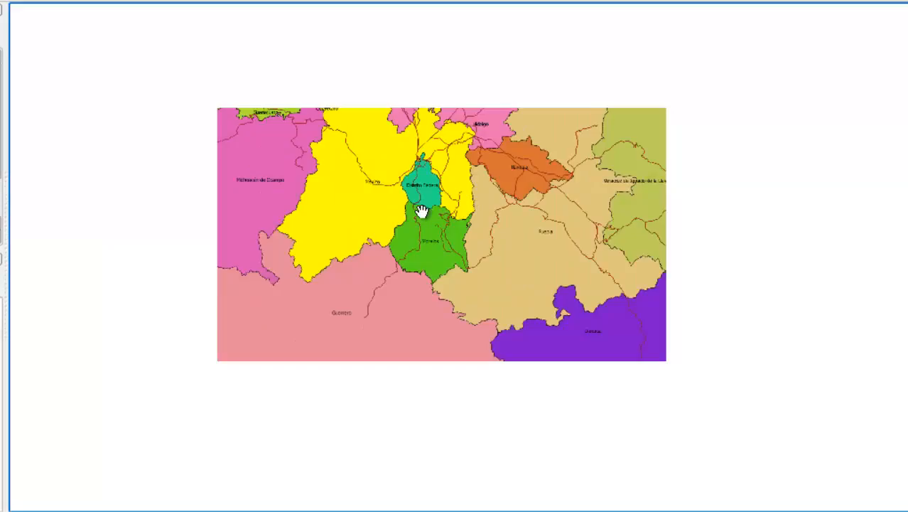
scroll(422, 213, "down", 3)
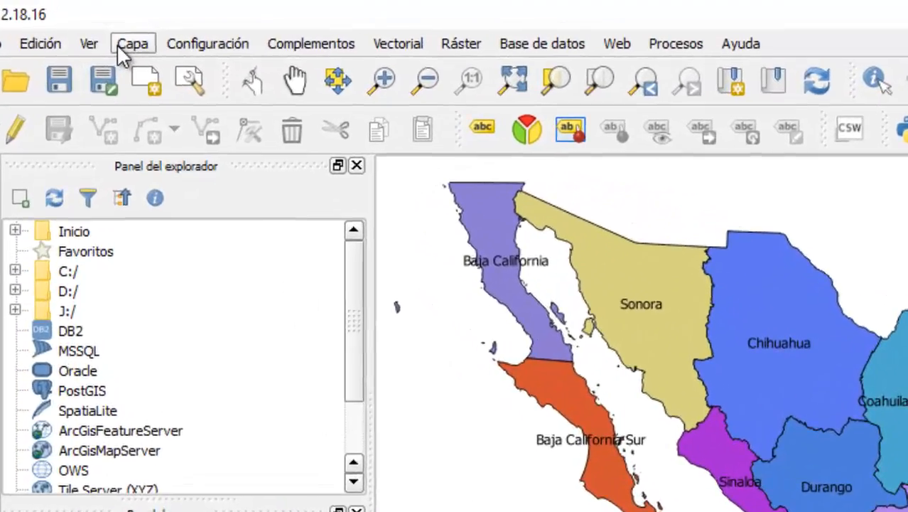
Create a new polygon shapefile layer with the project SRC USER:100000 and save it as Poligono_de_Riesgo in Ejercicio3_QGis.
left_click(118, 45)
mouse_move(333, 65)
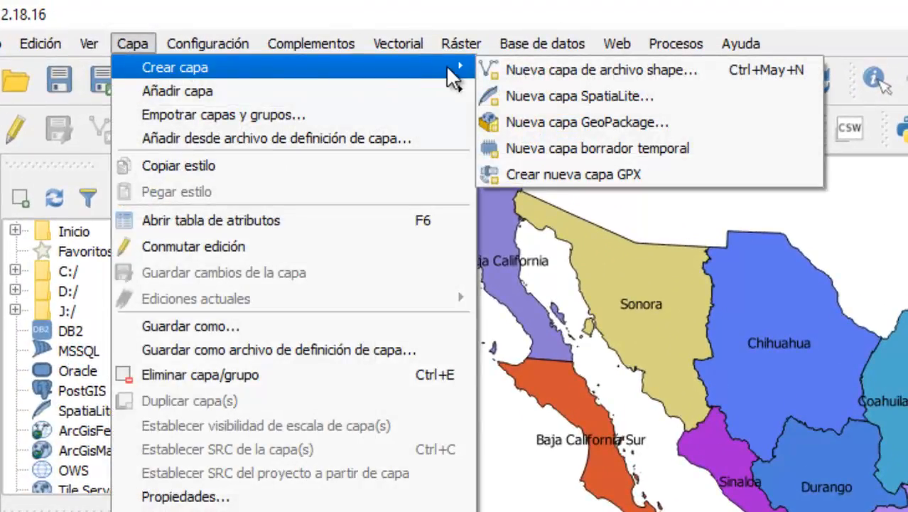
left_click(549, 69)
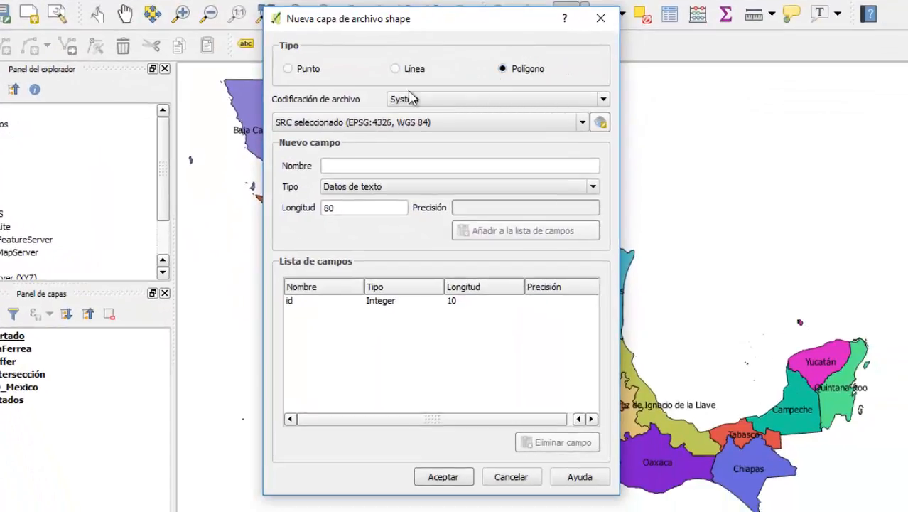
left_click(365, 125)
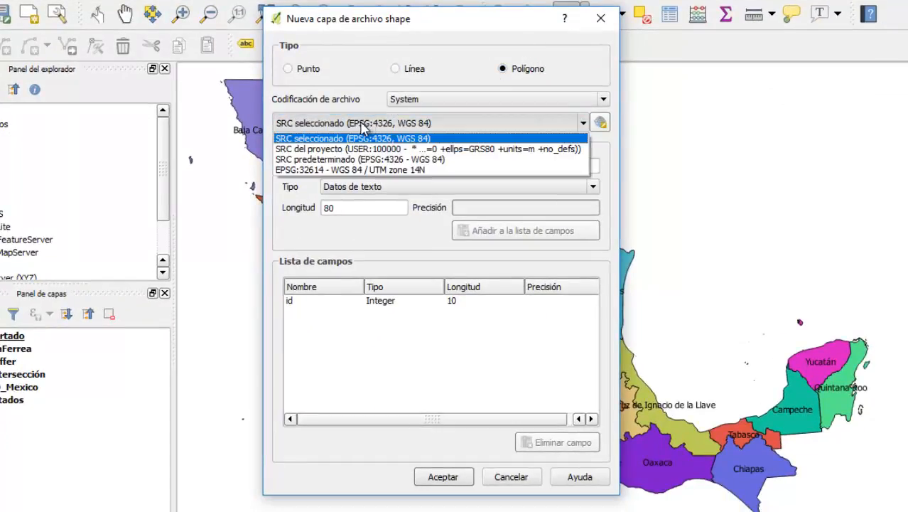
left_click(350, 150)
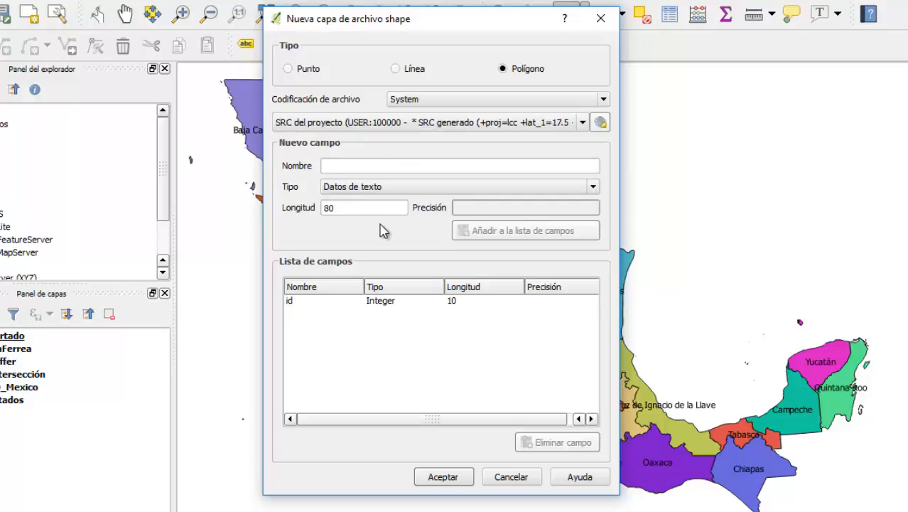
left_click(431, 478)
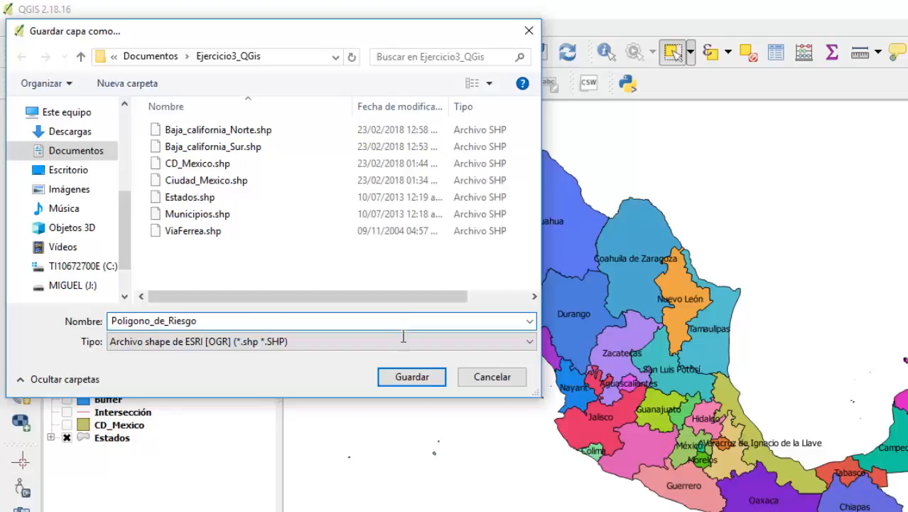
left_click(402, 377)
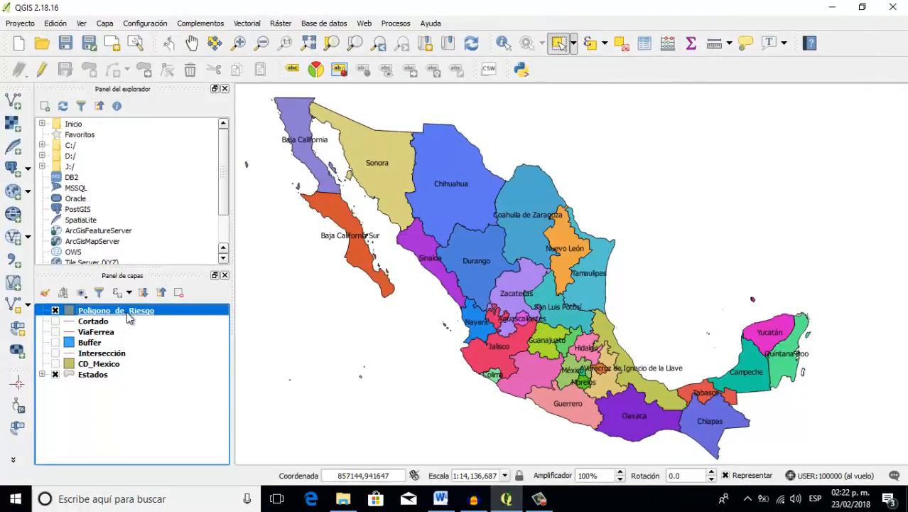
Enable editing on Poligono_de_Riesgo and draw a roughly round polygon covering Nuevo León, Tamaulipas and the adjacent Gulf, leaving its id empty.
right_click(125, 316)
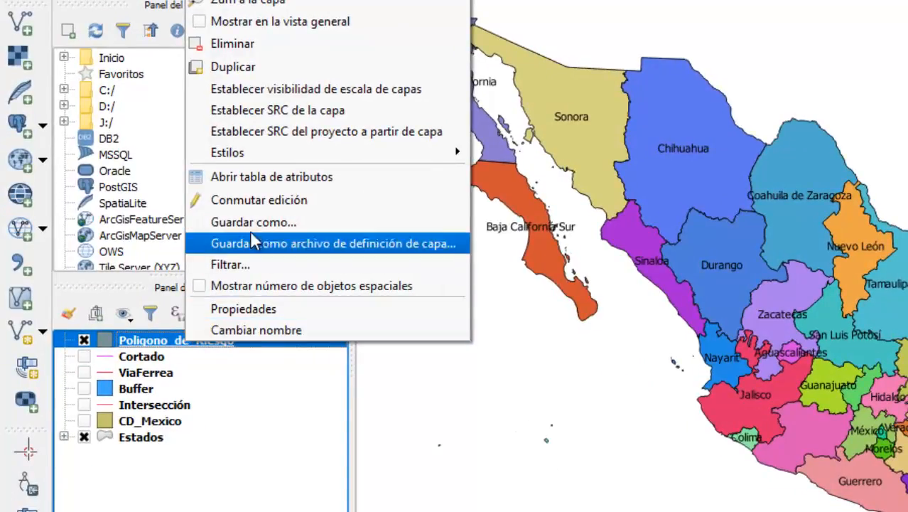
left_click(253, 203)
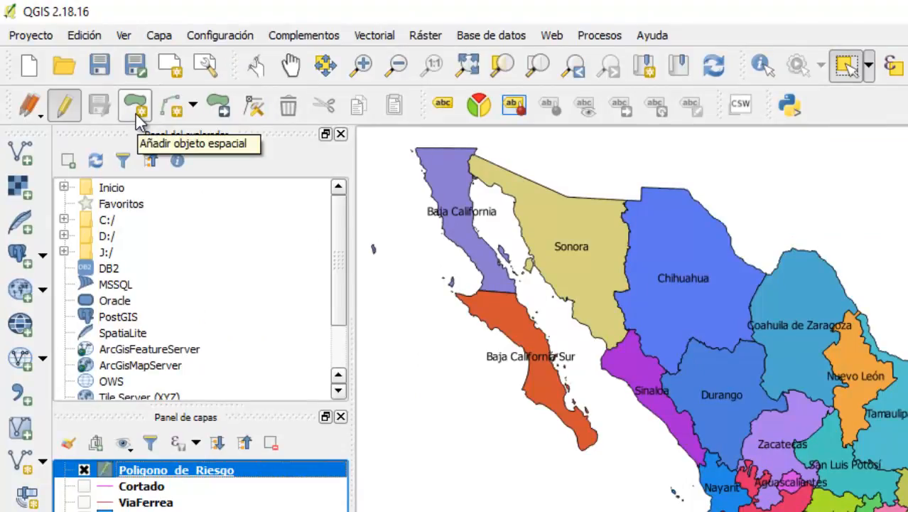
left_click(136, 112)
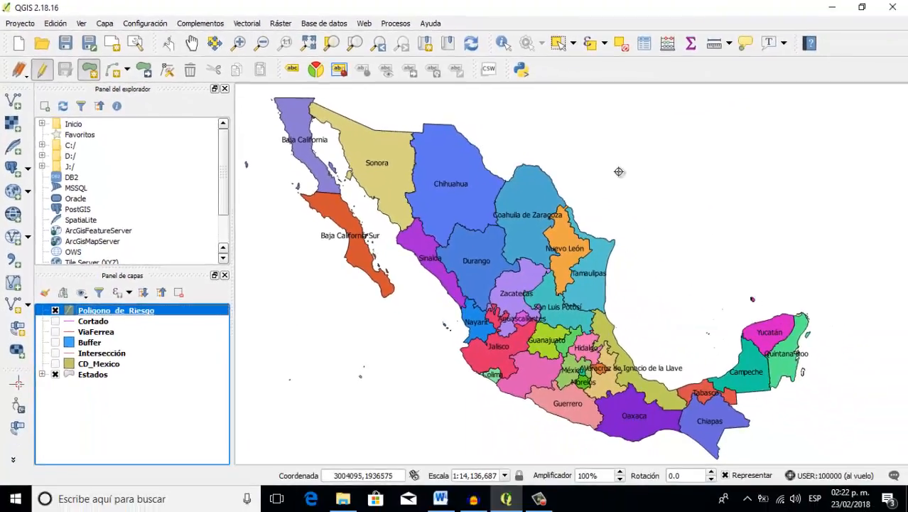
left_click(618, 171)
left_click(545, 198)
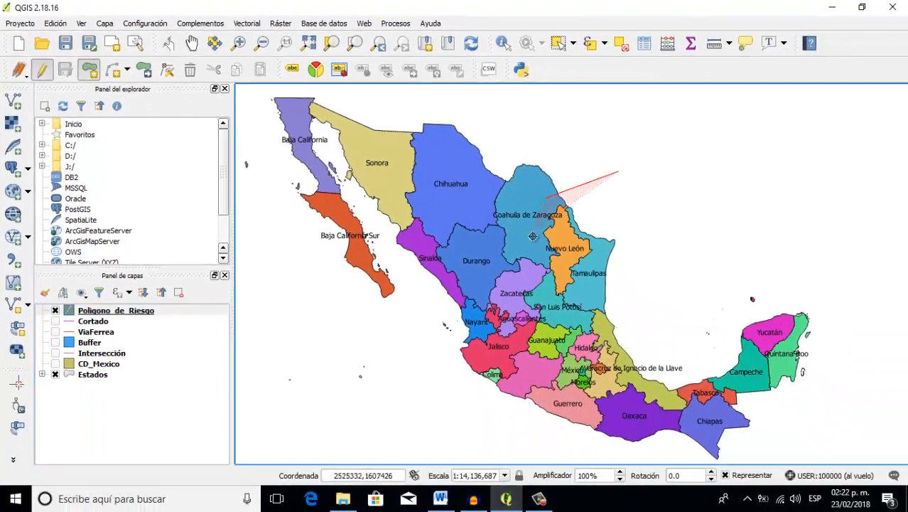
left_click(532, 239)
left_click(604, 317)
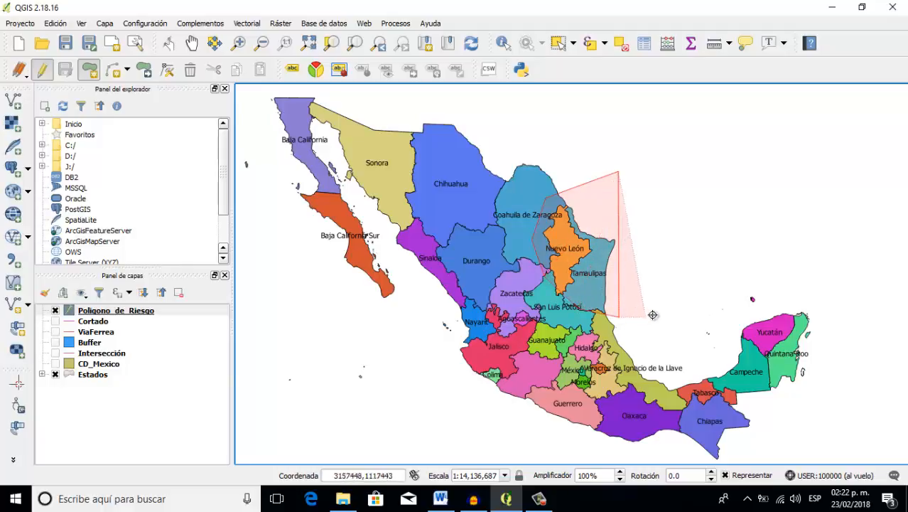
left_click(666, 305)
left_click(688, 290)
left_click(713, 240)
left_click(706, 202)
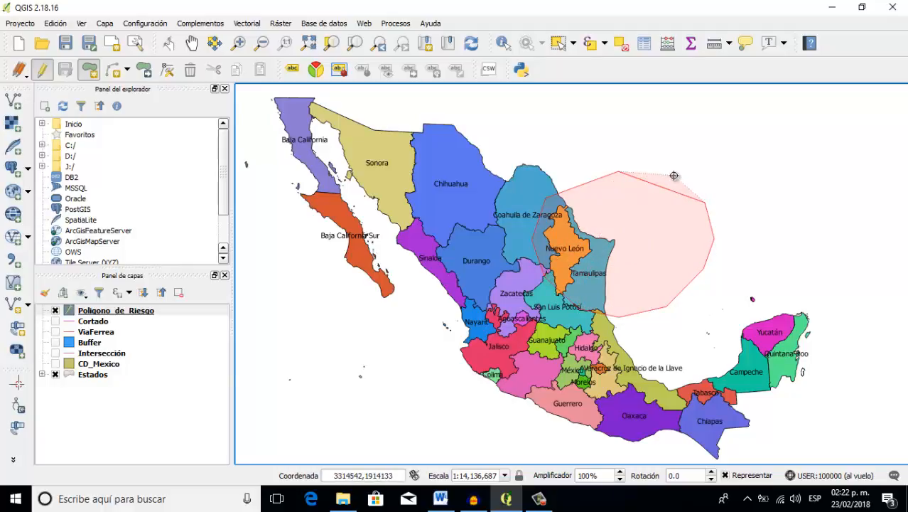
right_click(675, 181)
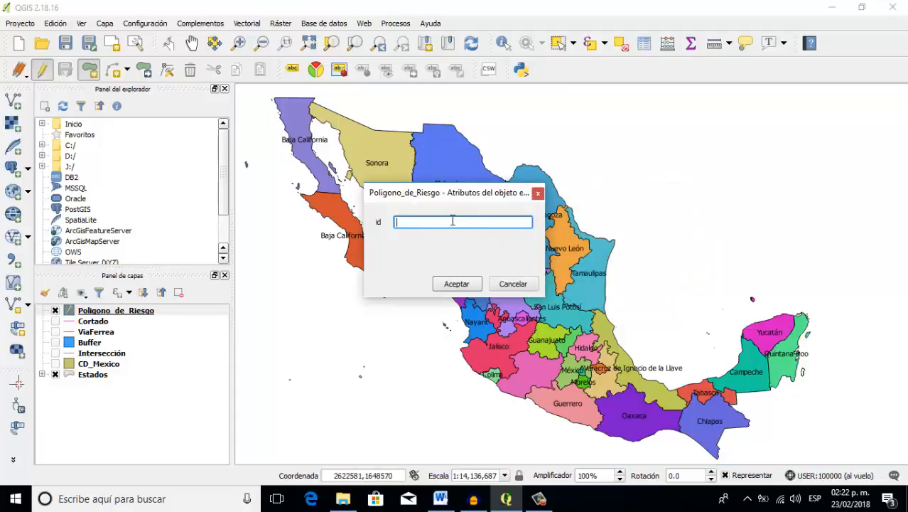
left_click(446, 284)
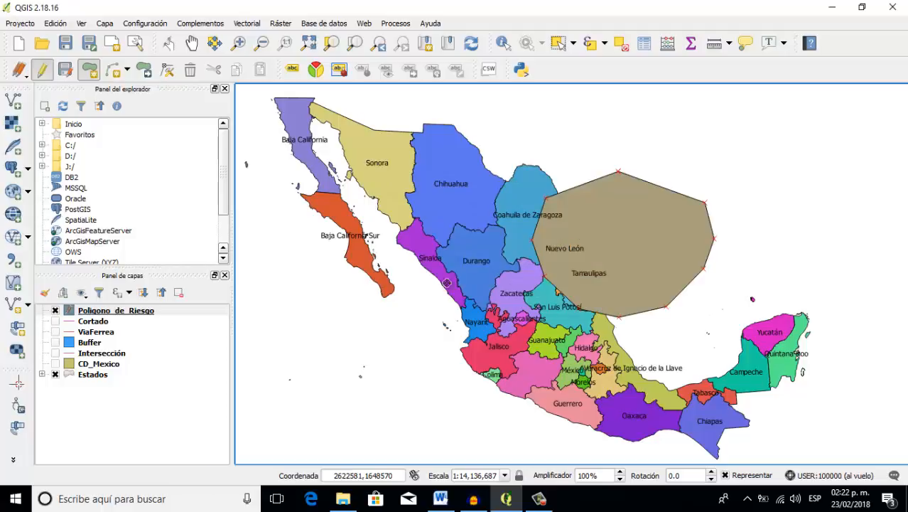
Stop editing Poligono_de_Riesgo, saving its changes, and deselect the features in all layers.
right_click(159, 315)
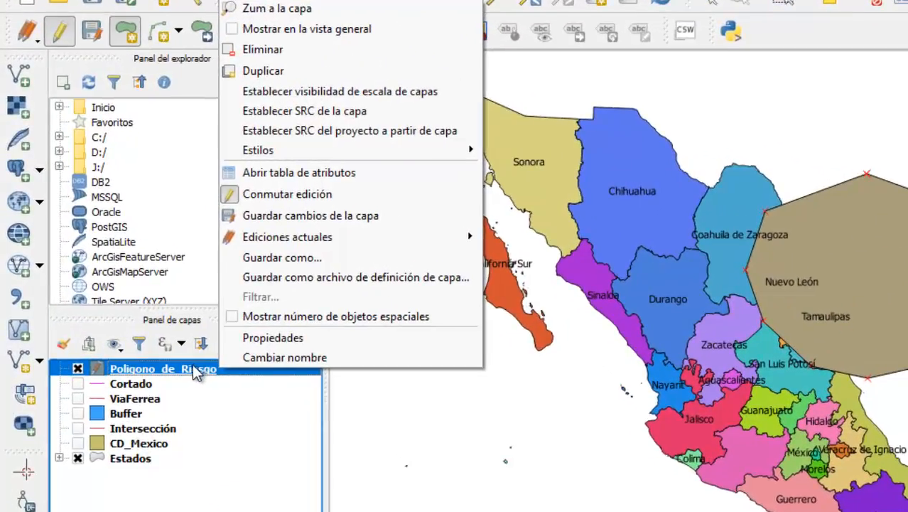
left_click(264, 194)
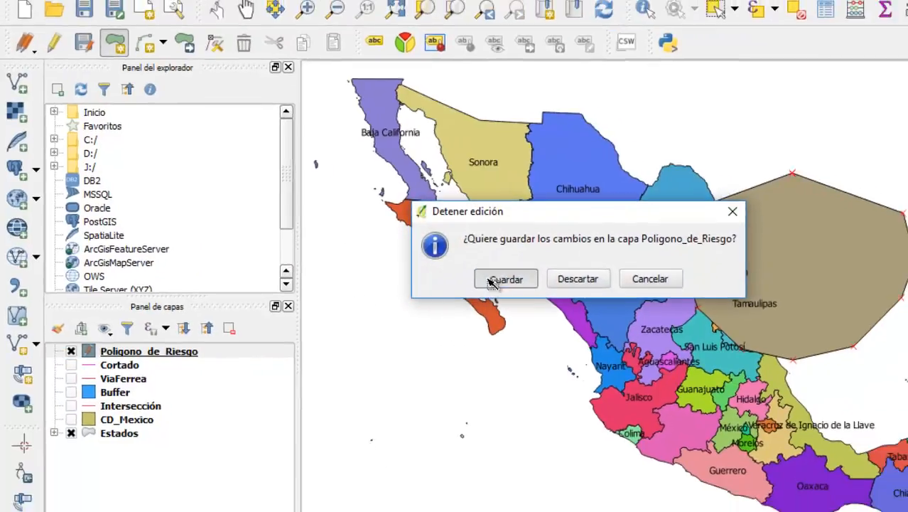
left_click(537, 295)
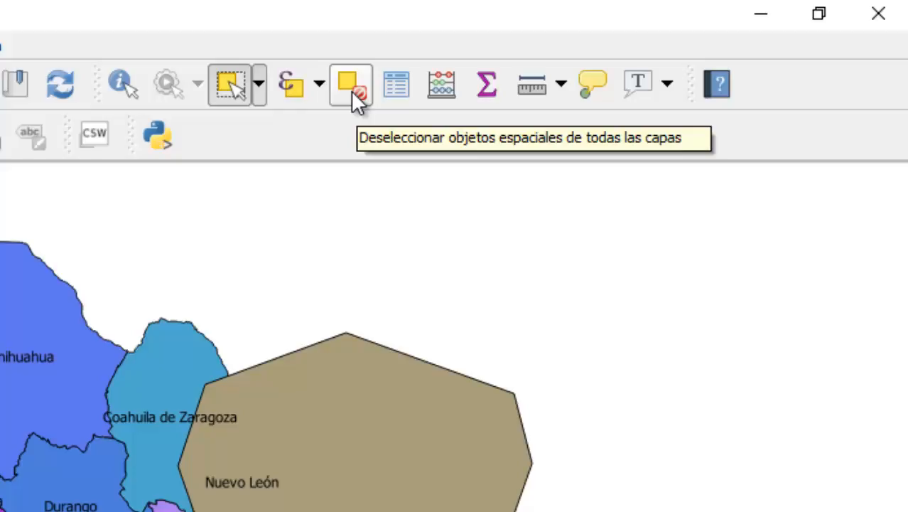
left_click(351, 90)
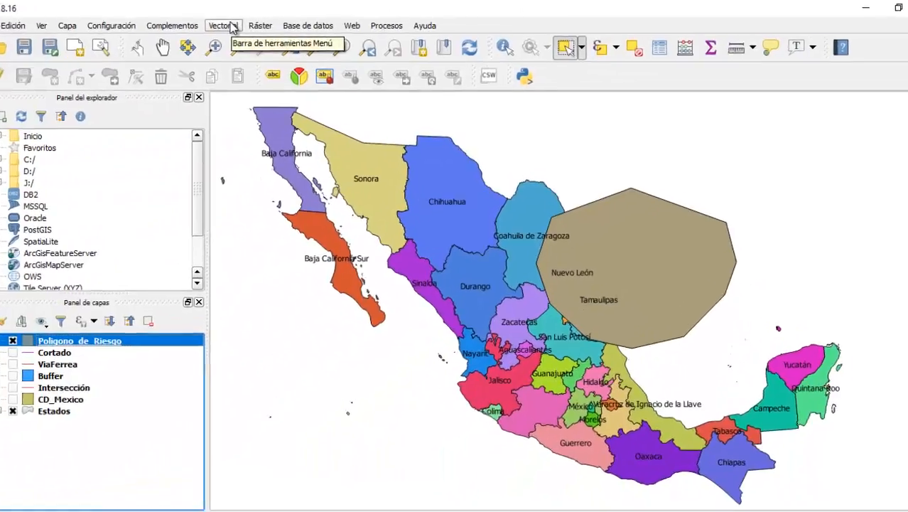
Run Diferencia Simétrica with Estados as input and Poligono_de_Riesgo as difference layer, creating a temporary layer with SRC USER:100000.
left_click(255, 25)
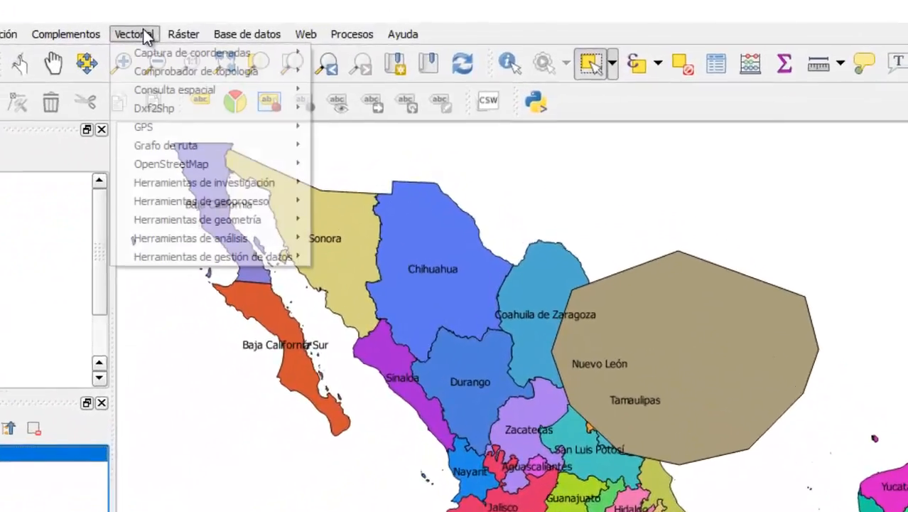
mouse_move(268, 135)
mouse_move(145, 238)
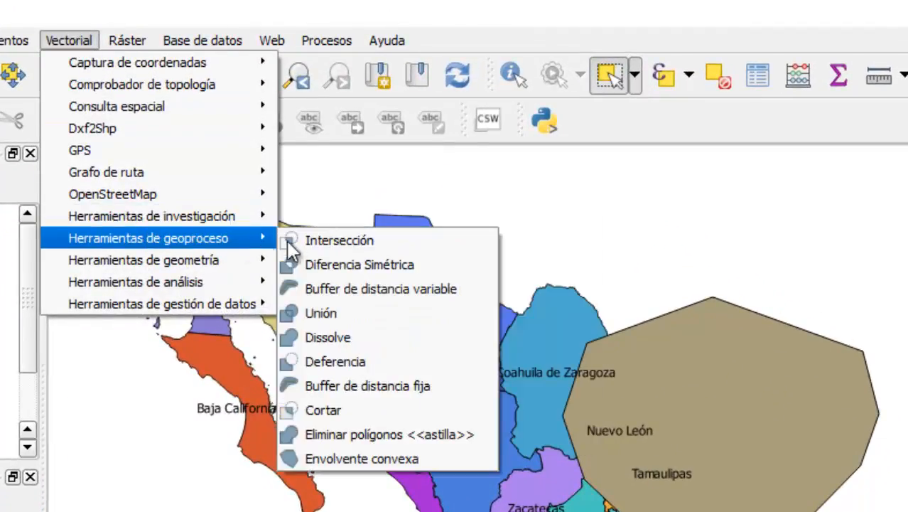
left_click(369, 270)
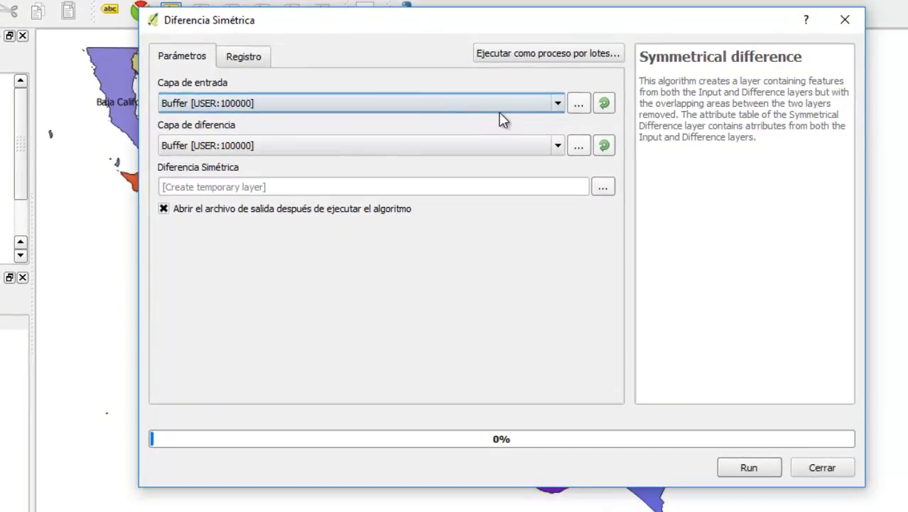
left_click(507, 112)
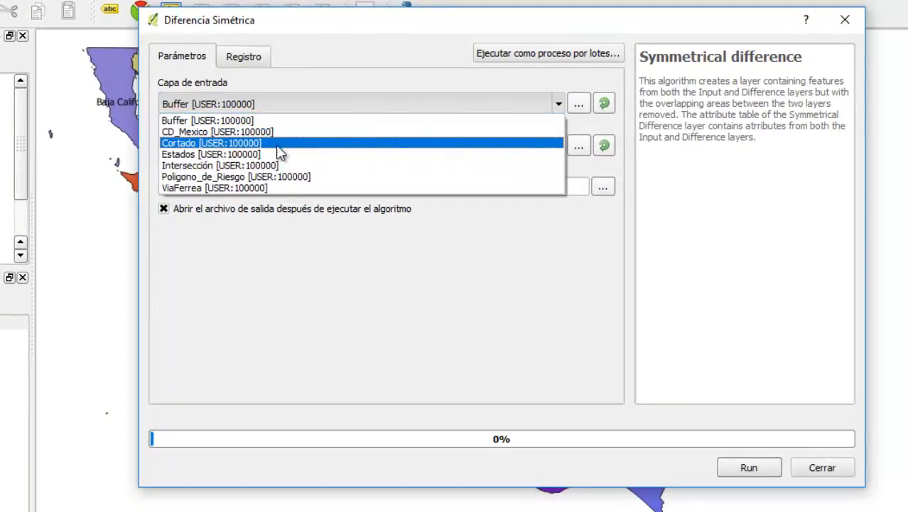
left_click(252, 154)
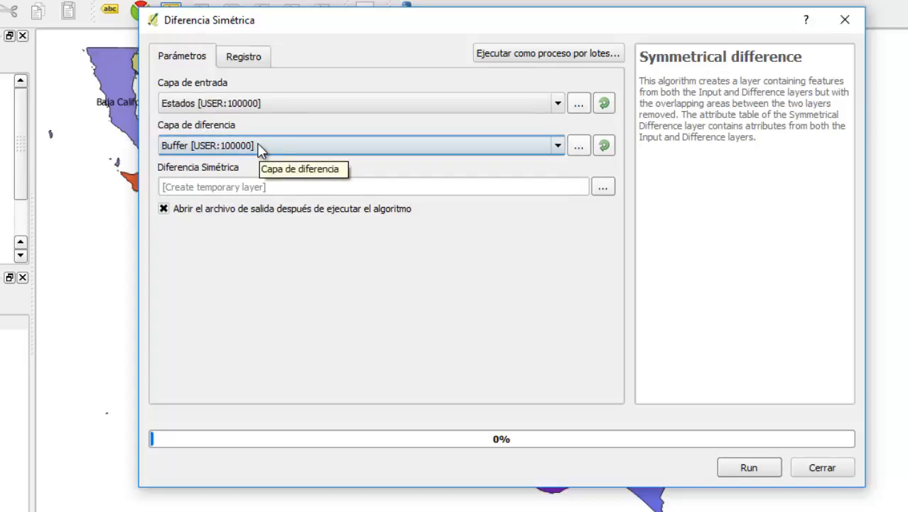
left_click(258, 147)
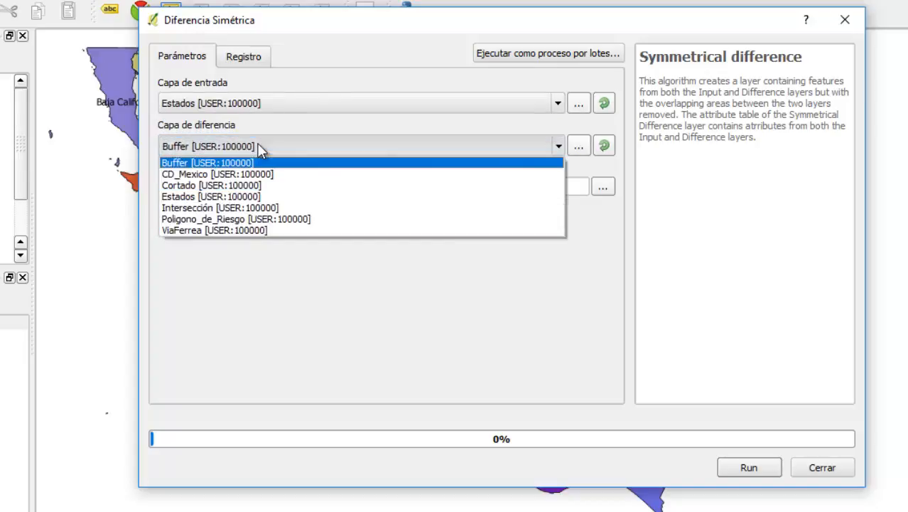
left_click(238, 223)
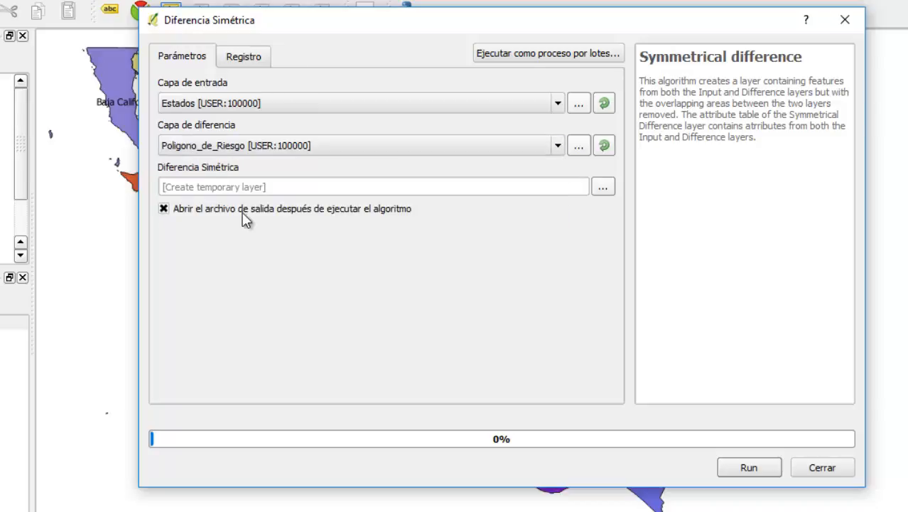
left_click(732, 468)
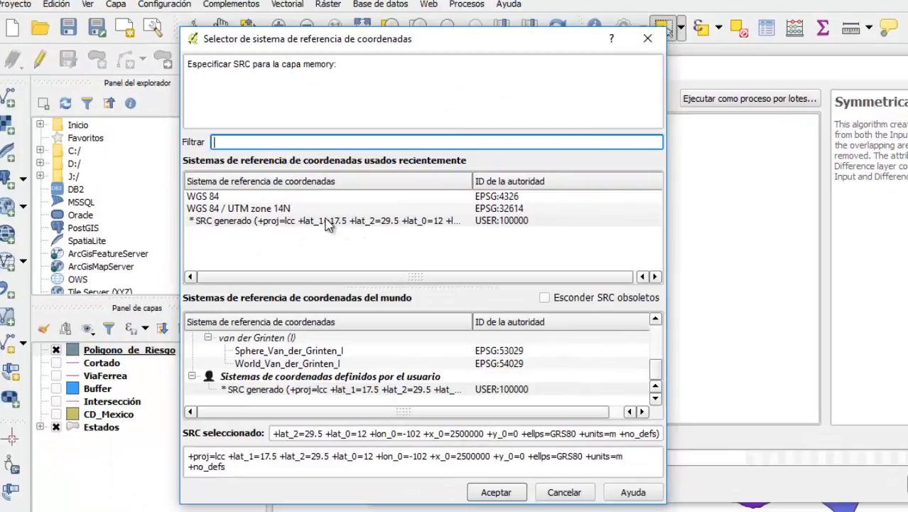
left_click(327, 223)
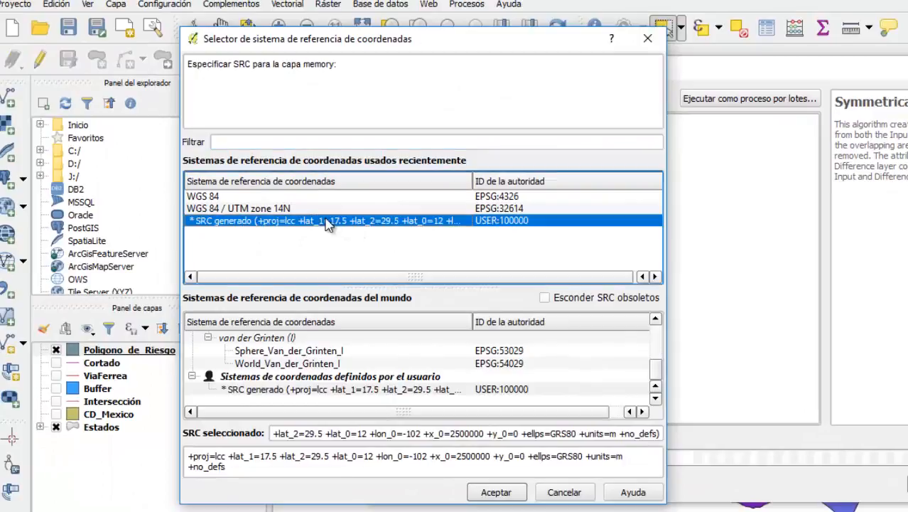
left_click(481, 497)
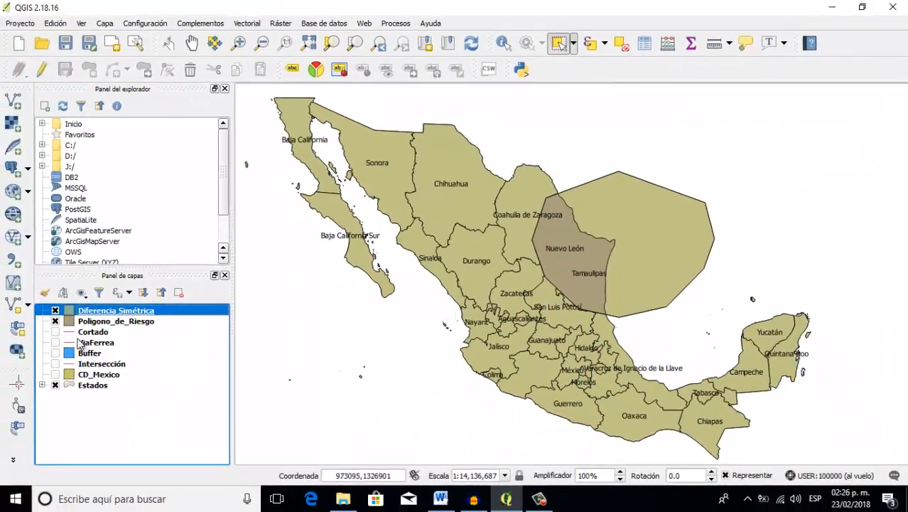
Compare the Diferencia Simétrica layer with and without Estados and Poligono_de_Riesgo displayed beneath it.
left_click(54, 321)
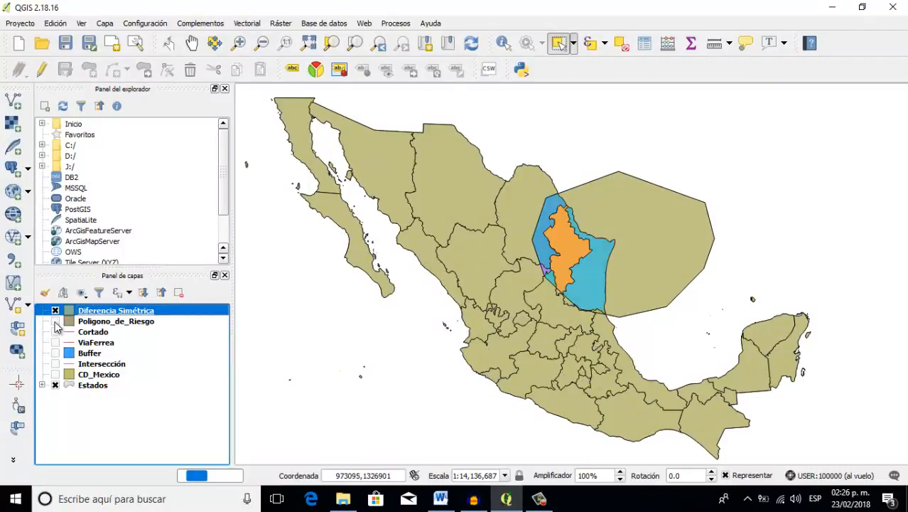
left_click(55, 384)
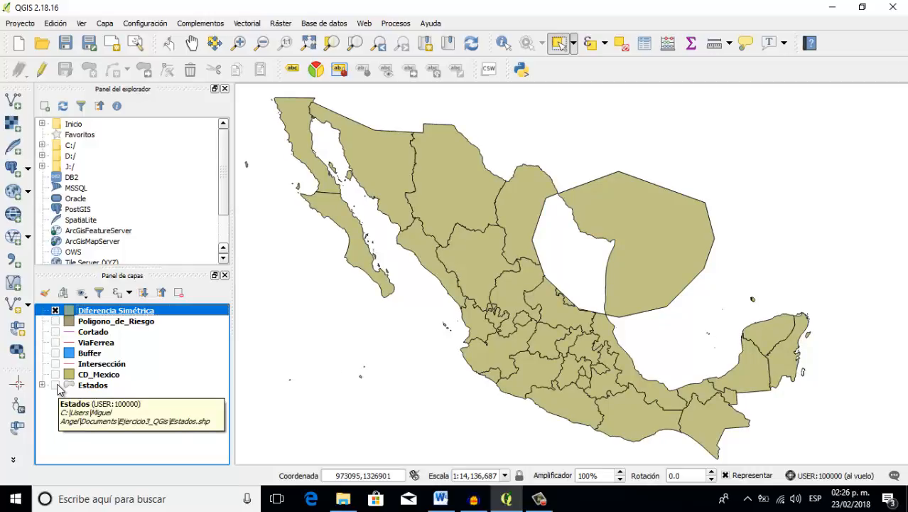
left_click(55, 385)
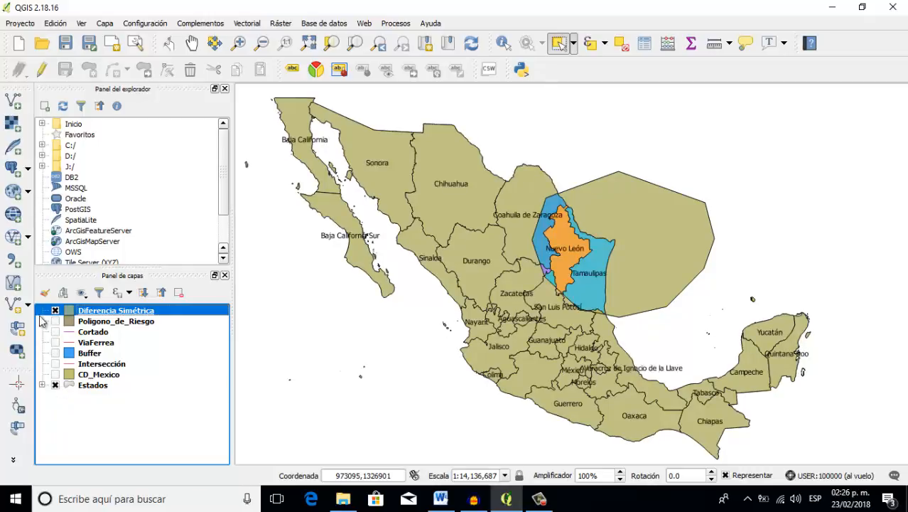
left_click(55, 321)
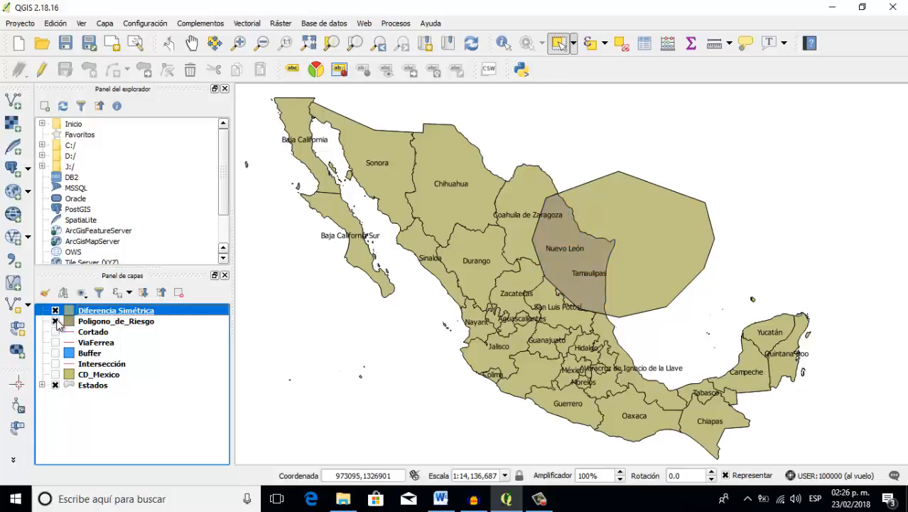
left_click(57, 321)
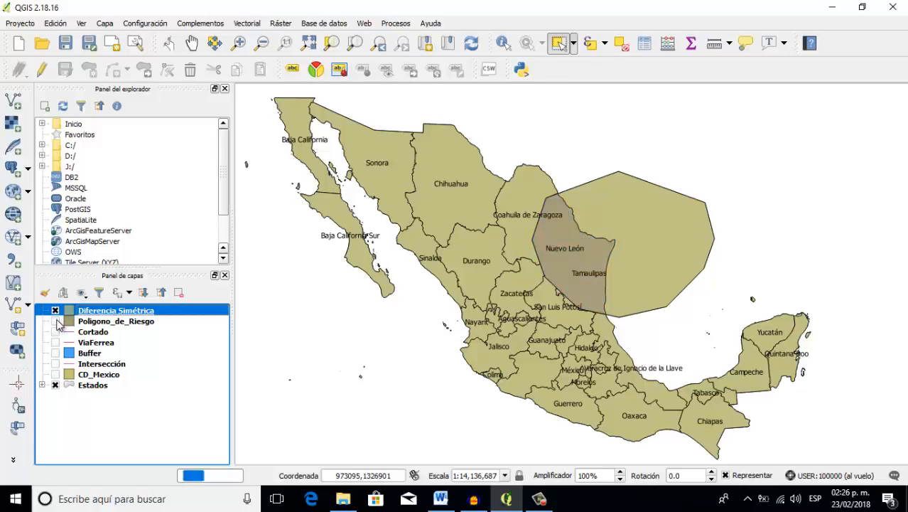
left_click(55, 321)
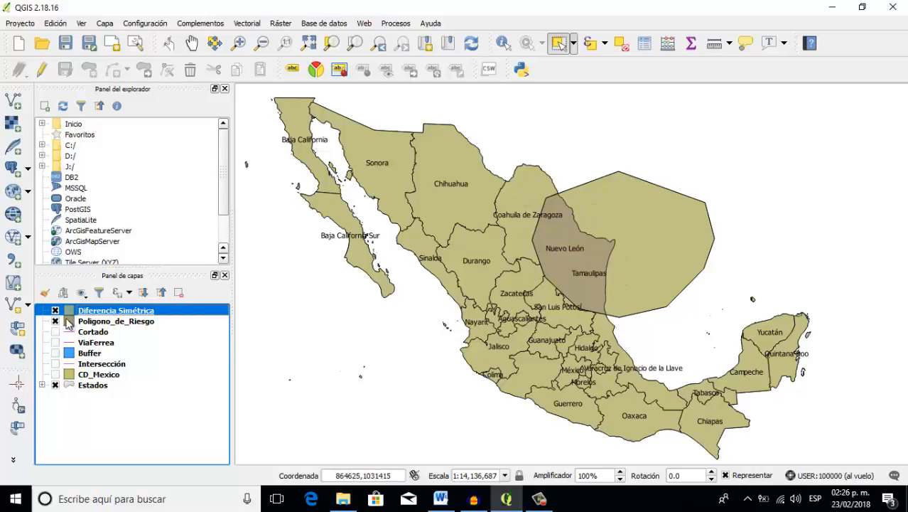
left_click(55, 321)
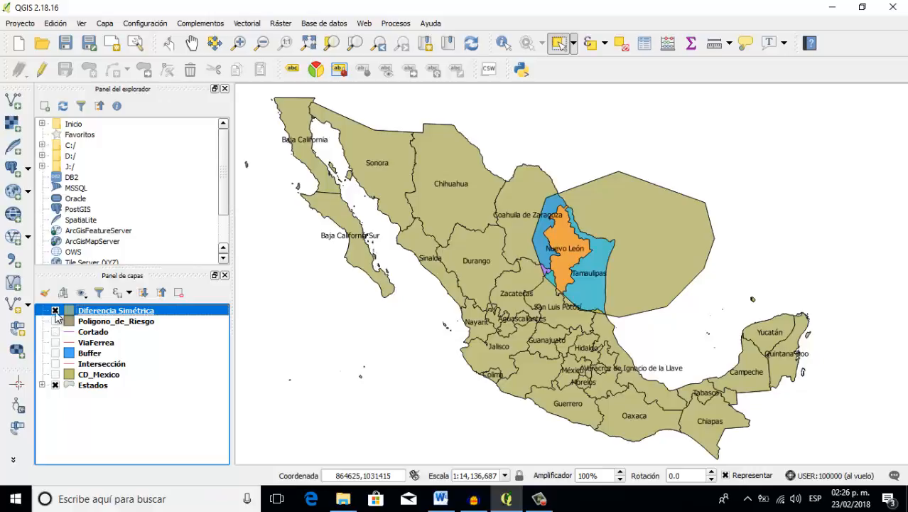
Examine Poligono_de_Riesgo alone and beneath Diferencia Simétrica, ending with only Diferencia Simétrica displayed.
left_click(55, 311)
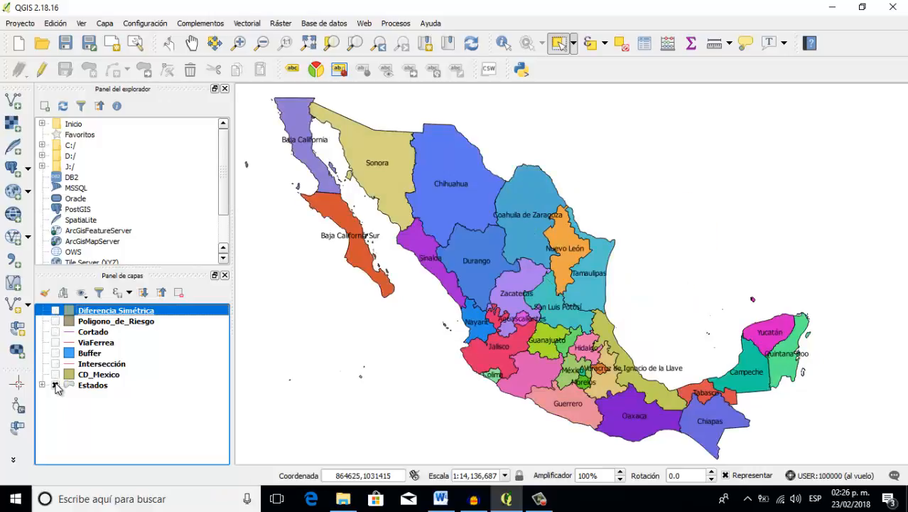
left_click(55, 385)
left_click(55, 321)
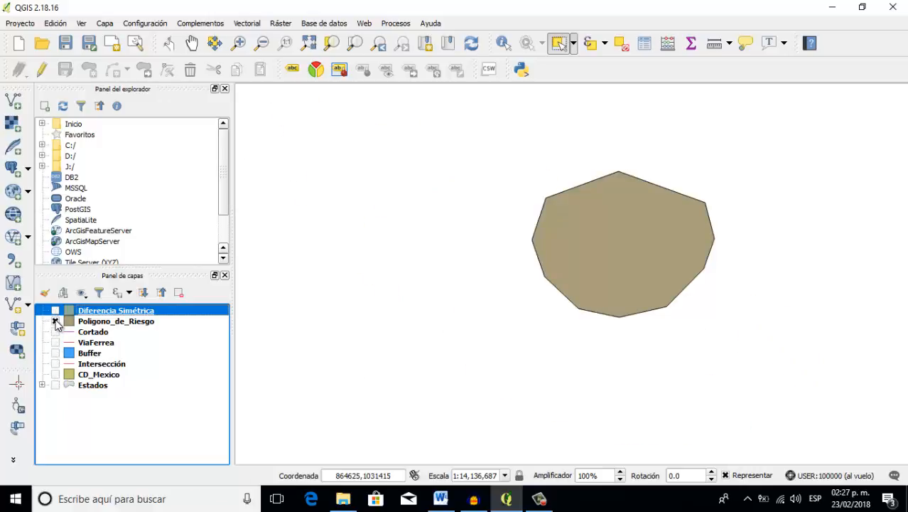
left_click(56, 311)
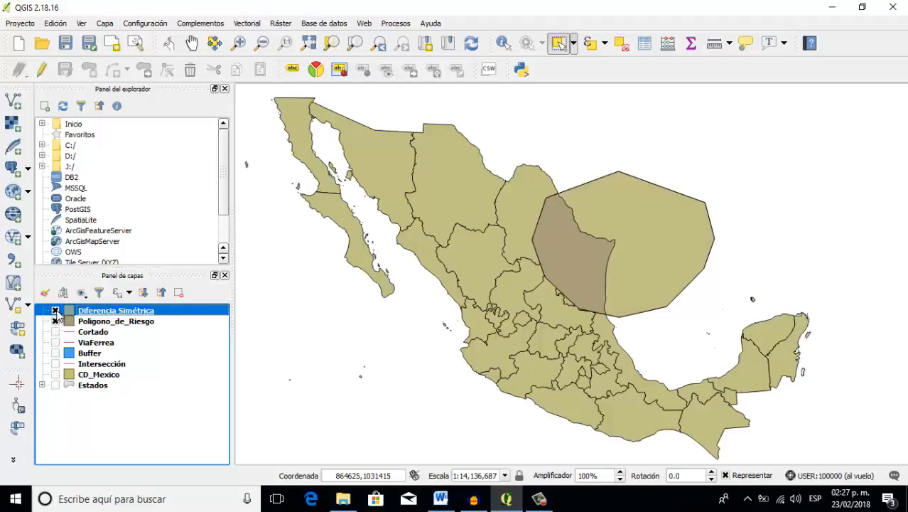
left_click(58, 385)
left_click(59, 385)
left_click(56, 321)
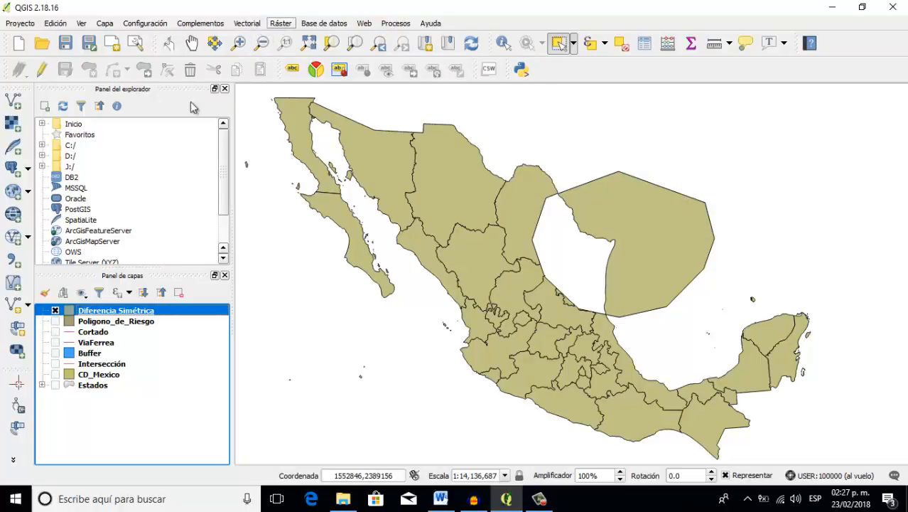
Display Estados and Poligono_de_Riesgo again and hide the Diferencia Simétrica layer.
left_click(56, 384)
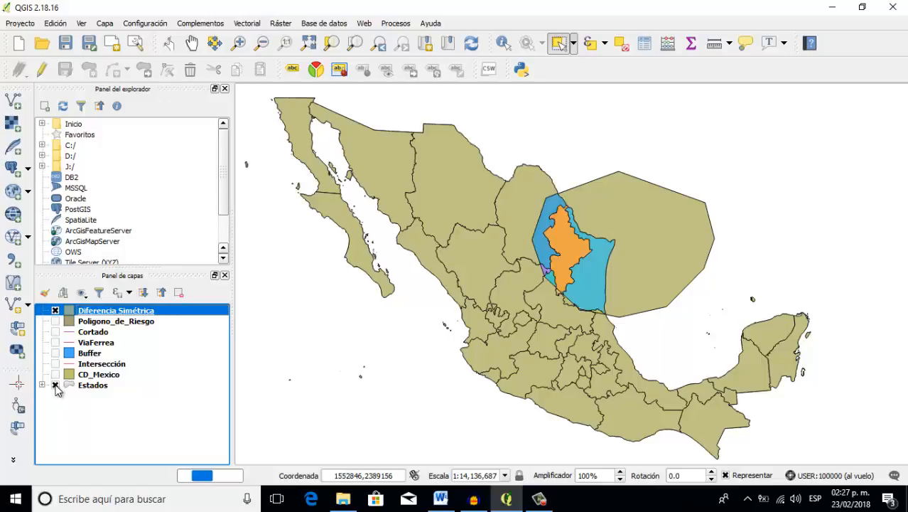
left_click(56, 322)
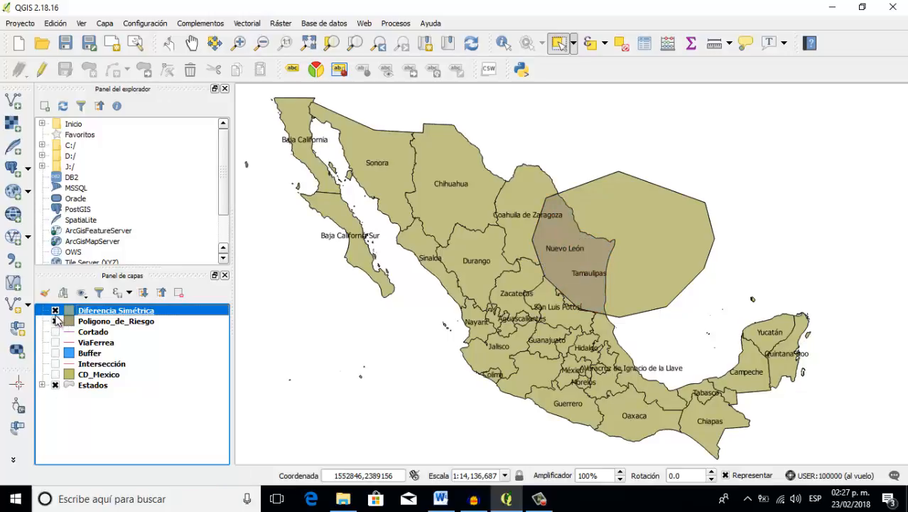
left_click(56, 321)
left_click(56, 310)
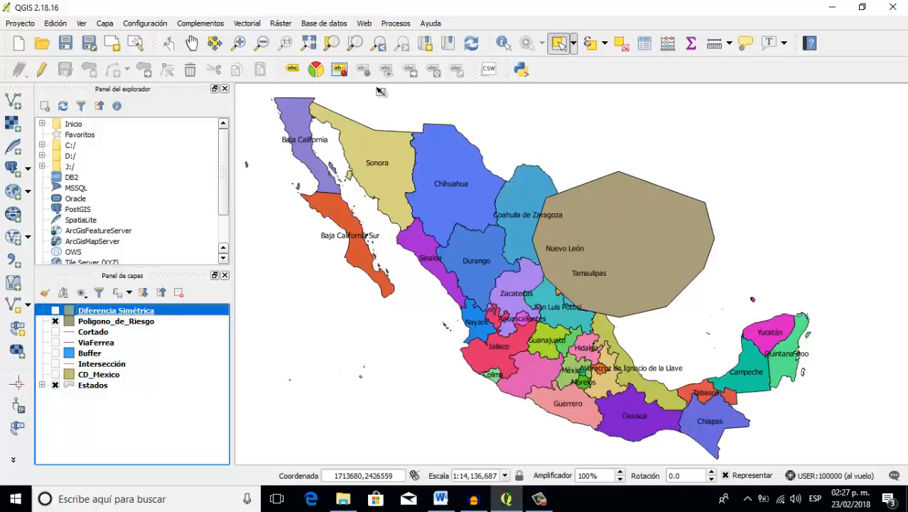
Run Deferencia with Estados as input and Poligono_de_Riesgo as difference layer, creating a temporary layer with SRC USER:100000.
left_click(246, 23)
mouse_move(319, 140)
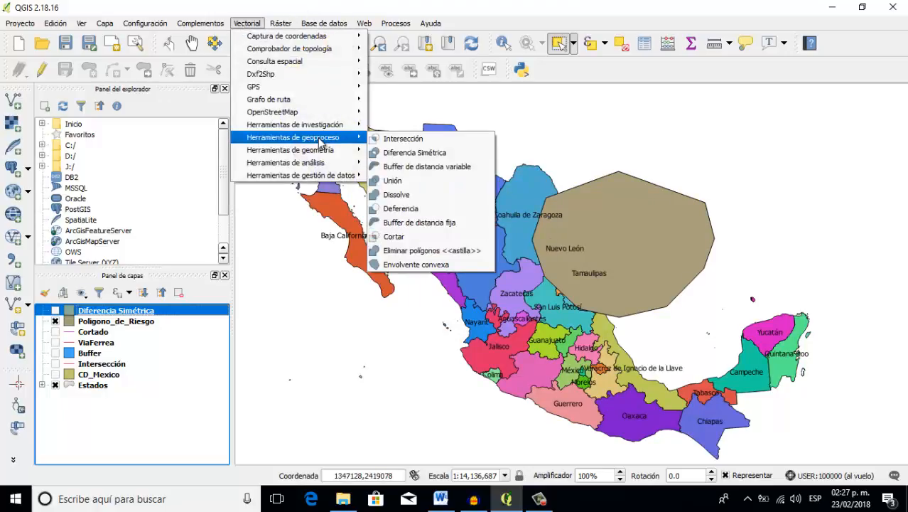
left_click(401, 208)
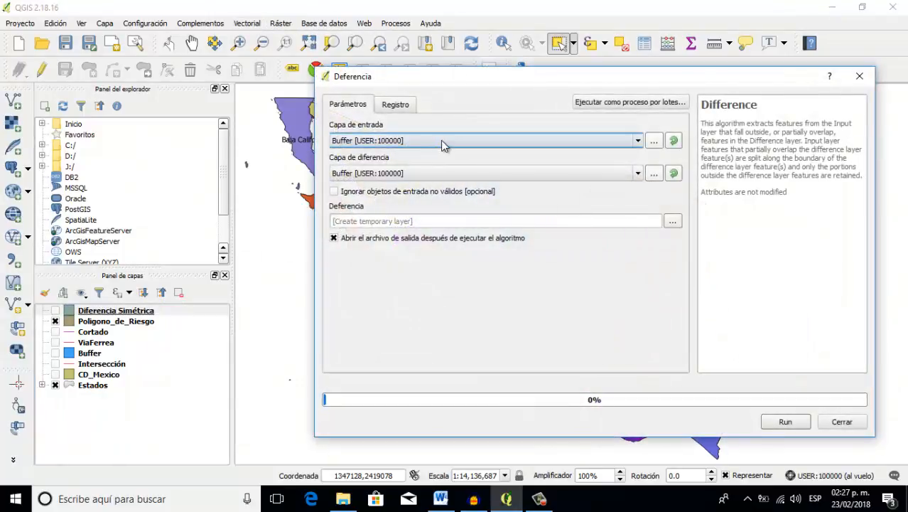
left_click(451, 138)
left_click(387, 188)
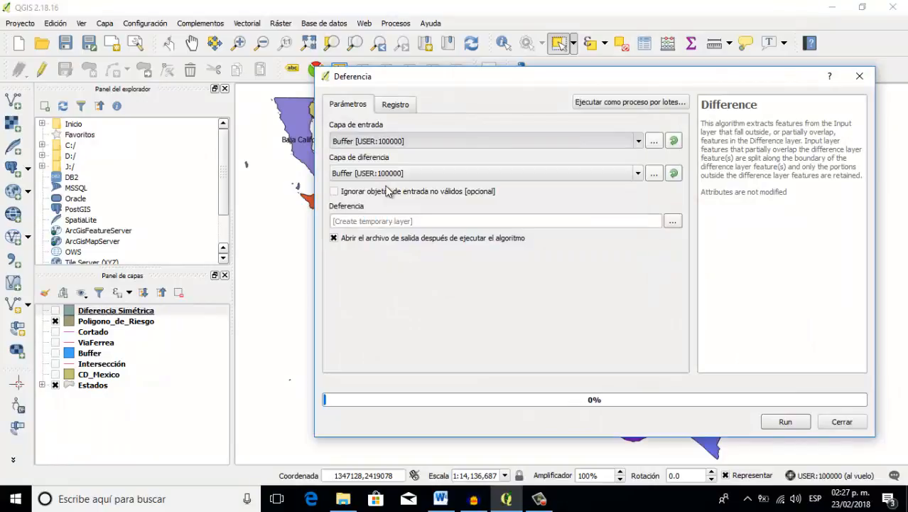
left_click(411, 178)
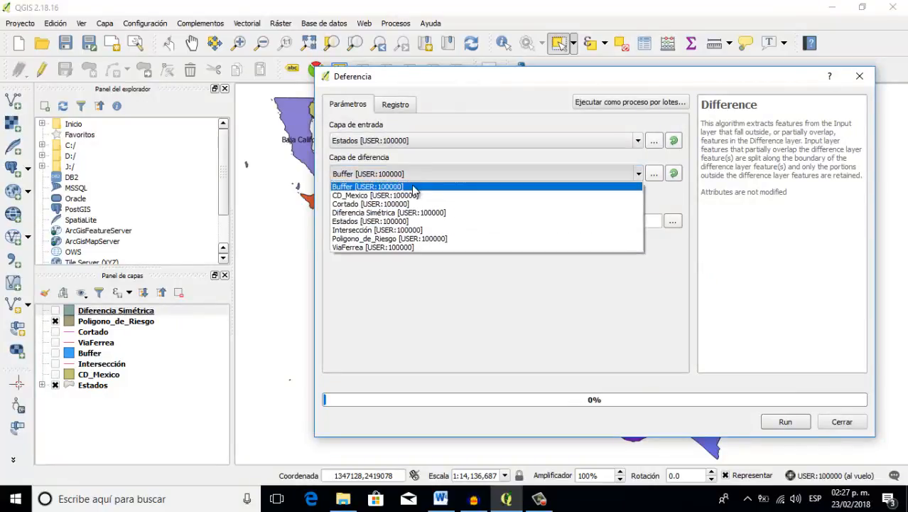
left_click(384, 239)
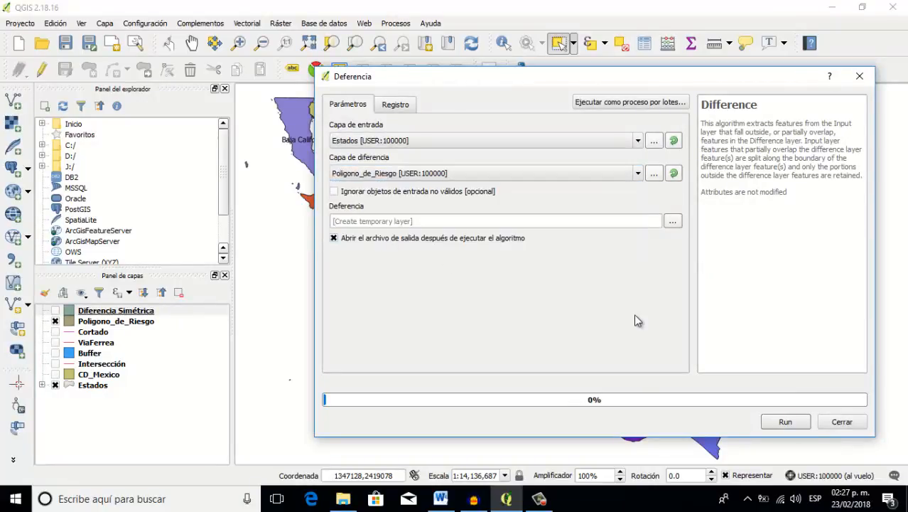
left_click(782, 420)
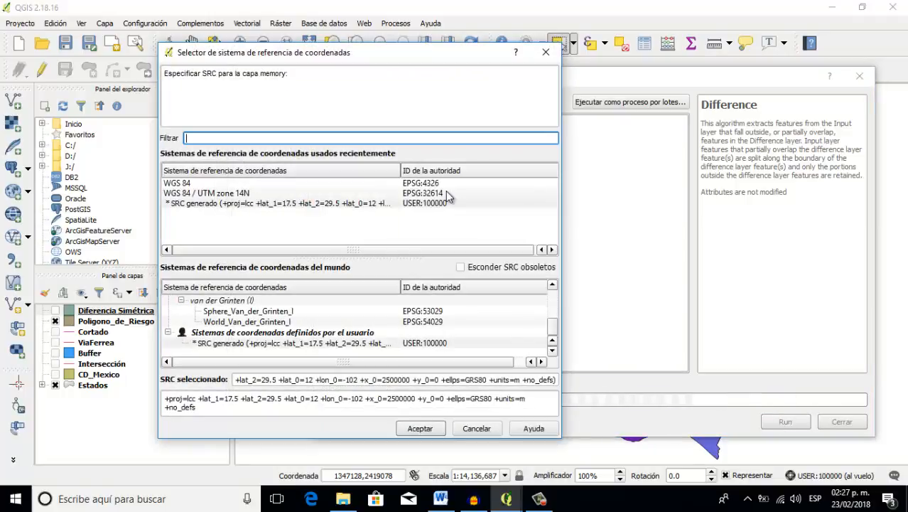
left_click(223, 204)
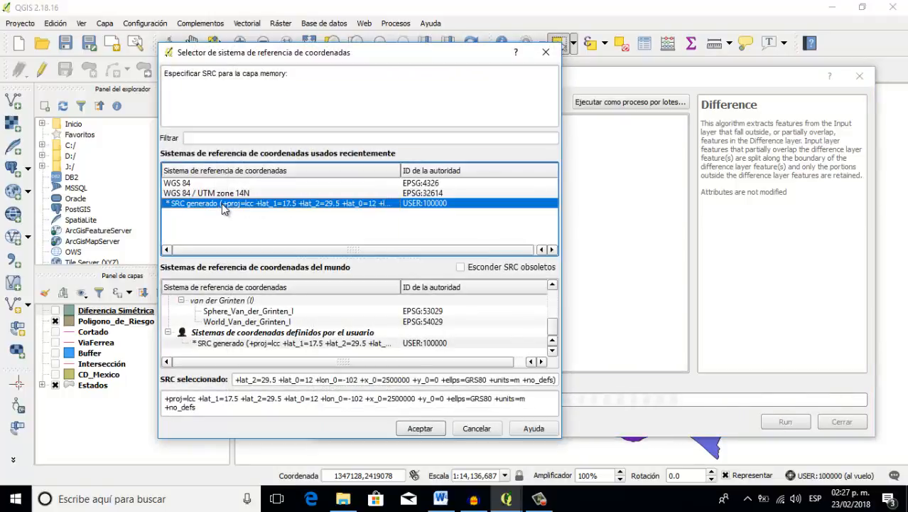
left_click(414, 425)
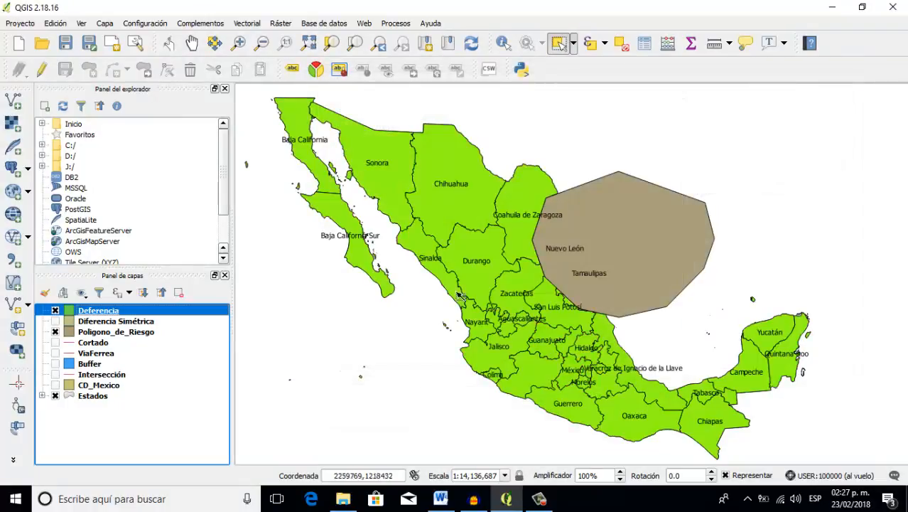
Hide Poligono_de_Riesgo and Estados, and briefly display Diferencia Simétrica to compare it with the Deferencia layer.
left_click(55, 331)
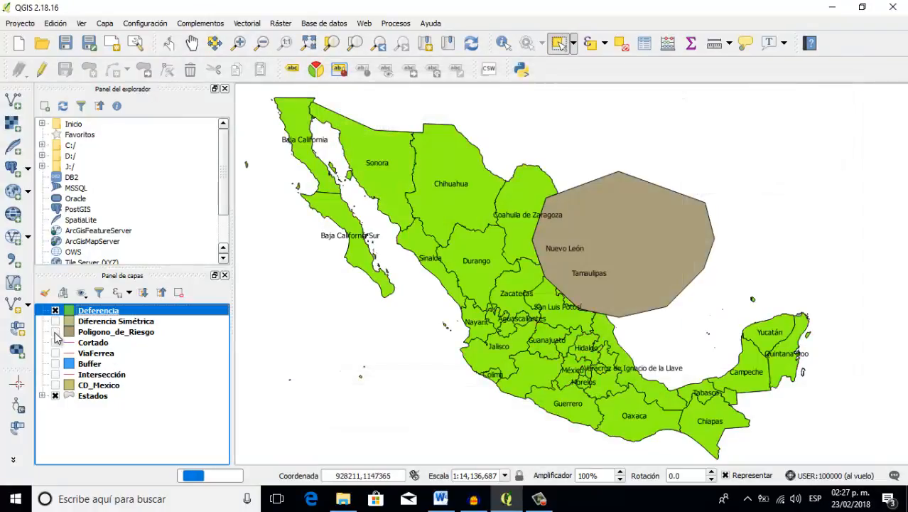
left_click(55, 396)
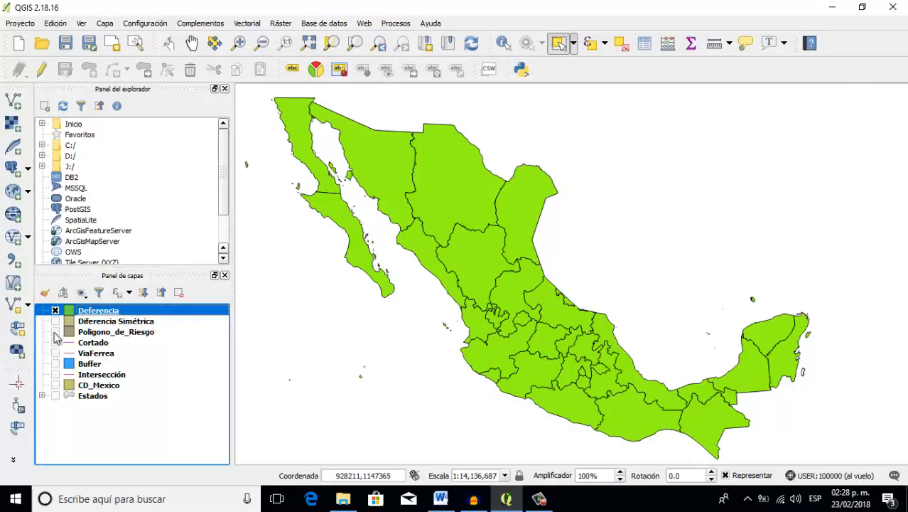
left_click(55, 321)
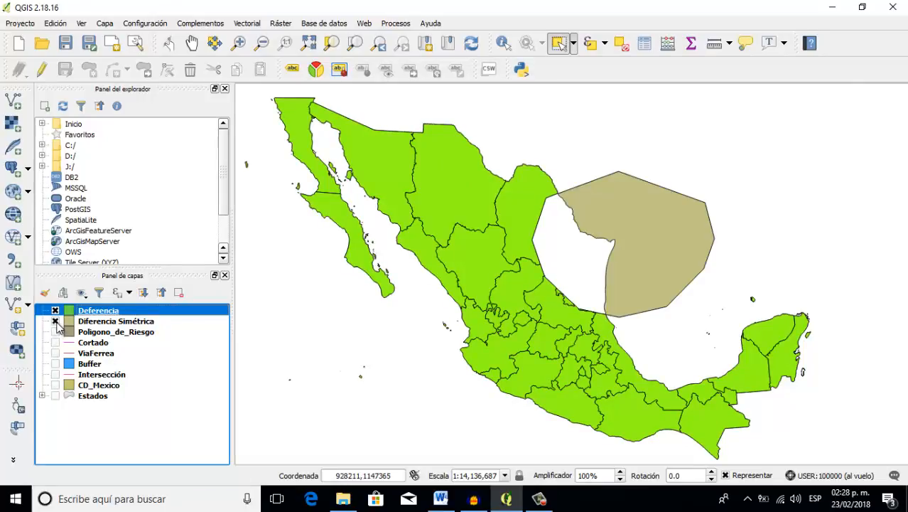
left_click(55, 321)
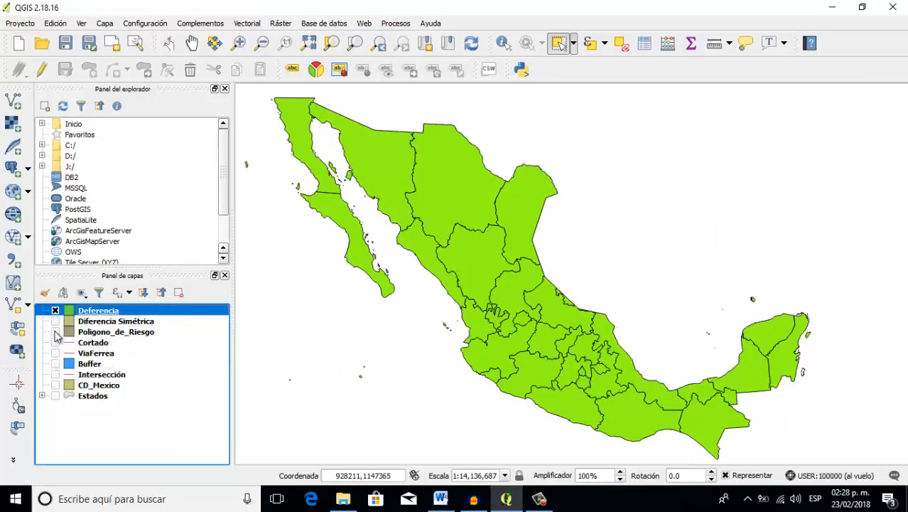
Compare the Deferencia layer with and without Poligono_de_Riesgo displayed, ending with Poligono_de_Riesgo hidden.
left_click(56, 331)
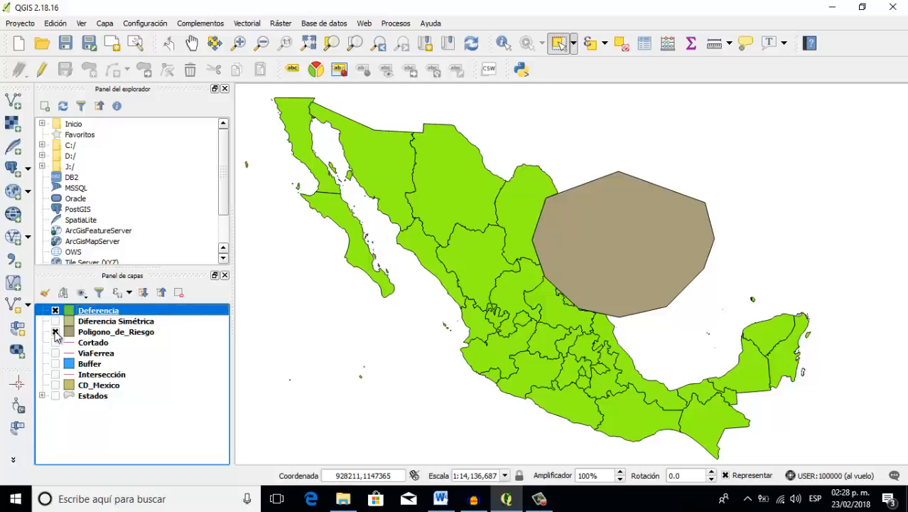
left_click(55, 331)
left_click(56, 331)
left_click(56, 332)
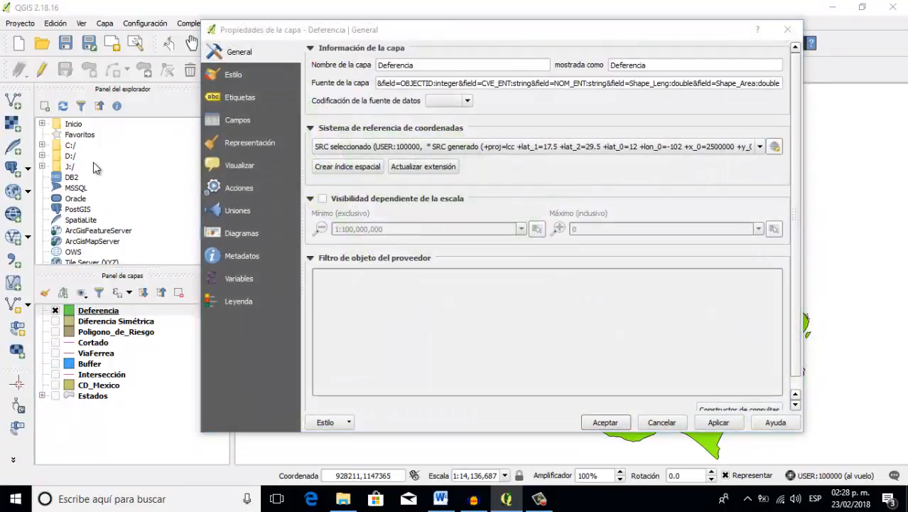
left_click(786, 30)
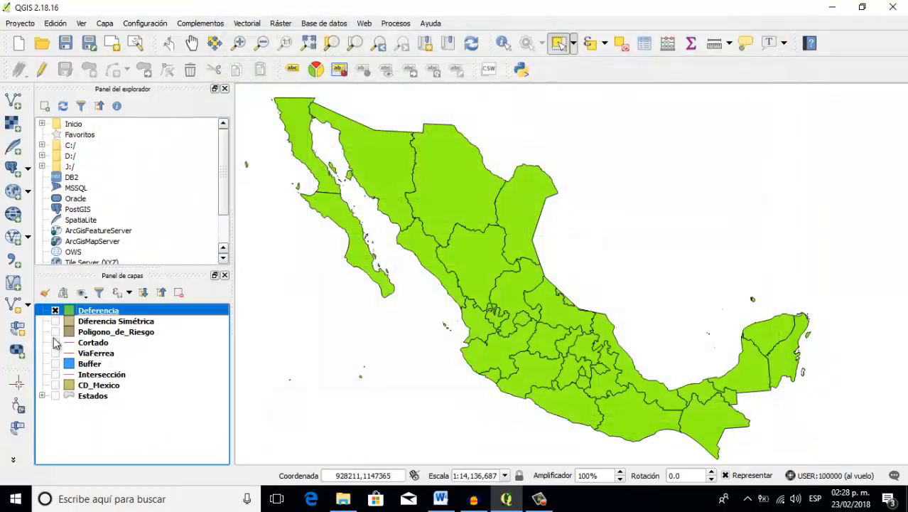
left_click(55, 332)
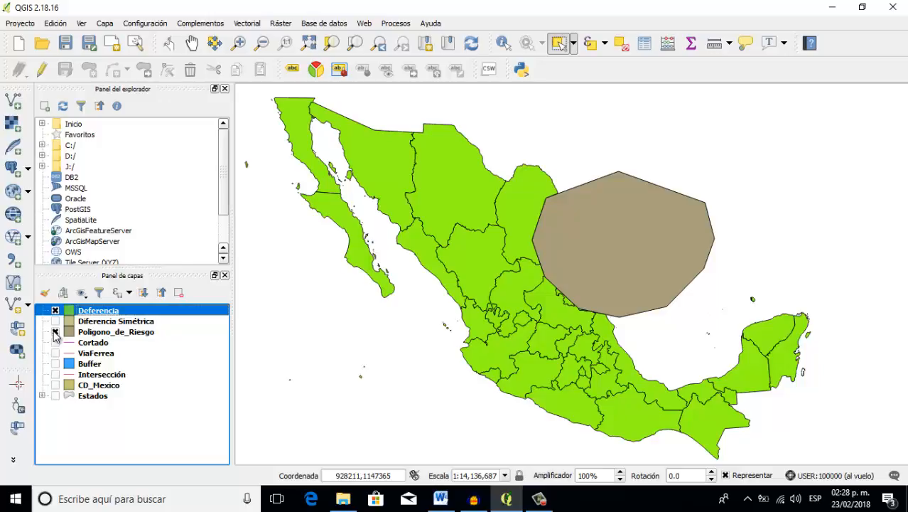
left_click(56, 332)
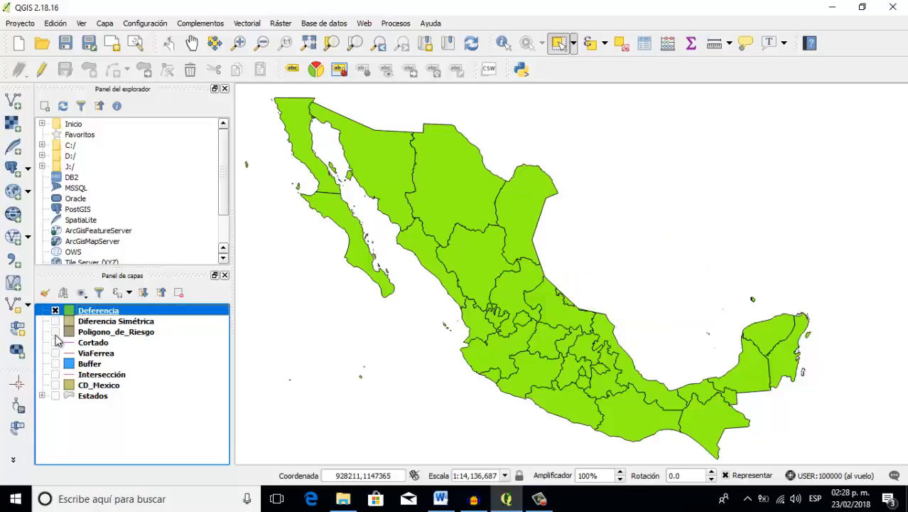
left_click(56, 332)
left_click(55, 331)
left_click(55, 332)
left_click(55, 332)
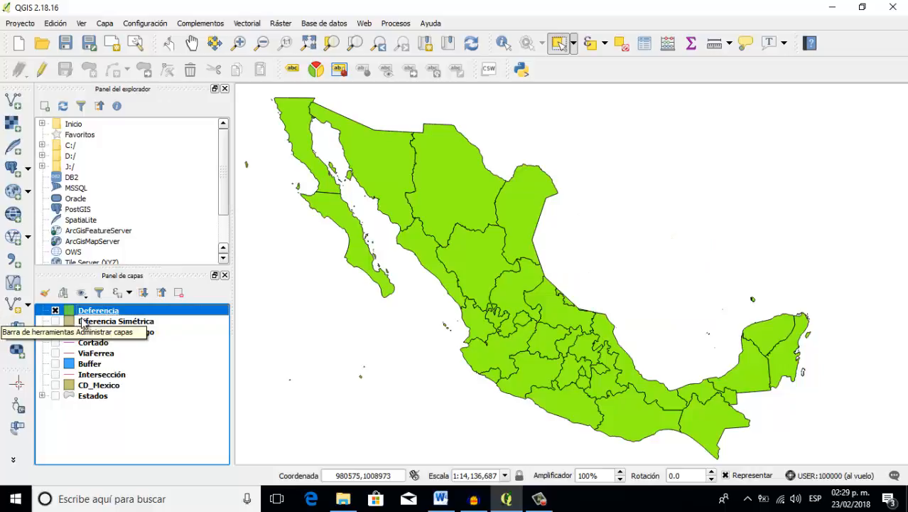
Hide the Deferencia layer and add Baja_california_Norte.shp and Baja_california_Sur.shp from the Ejercicio3_QGis folder as vector layers.
left_click(56, 310)
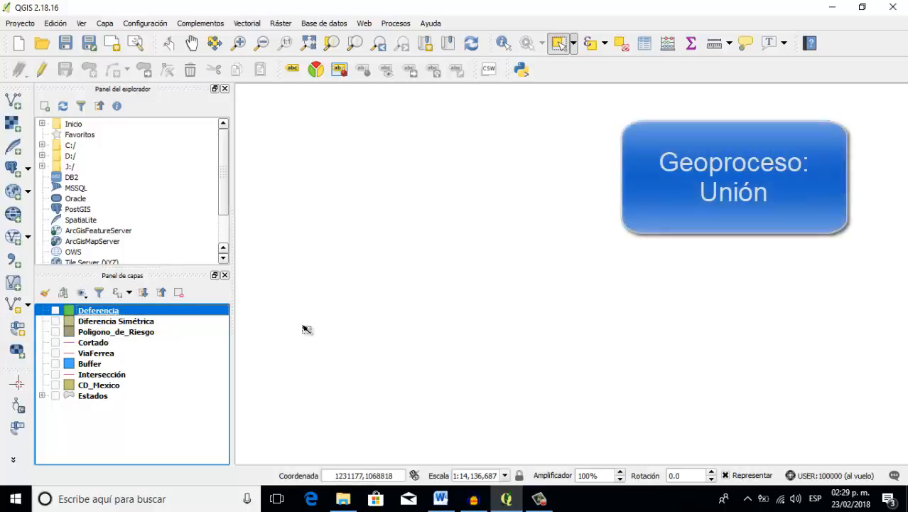
left_click(13, 100)
left_click(561, 283)
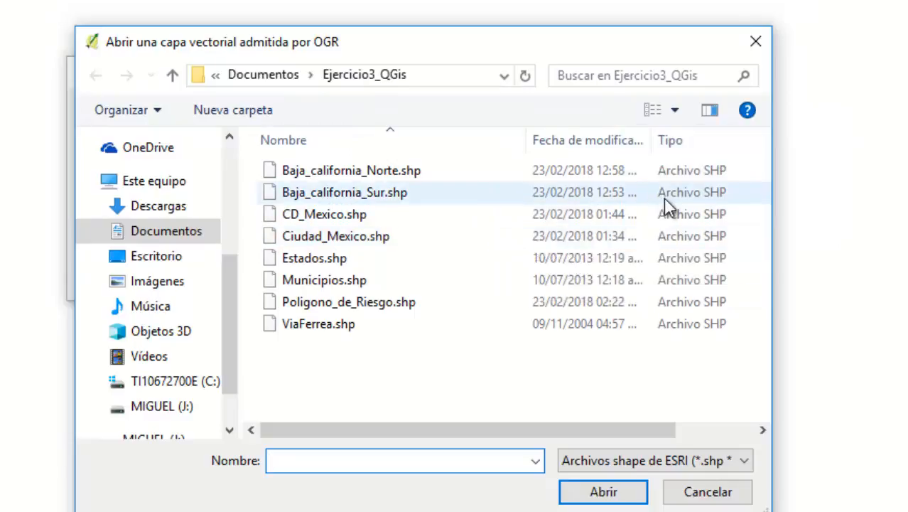
left_click(697, 172)
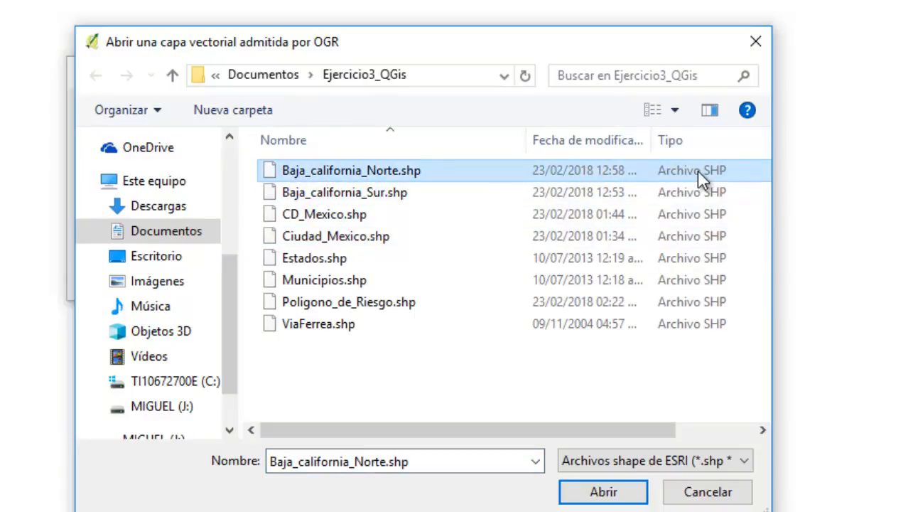
key("shift+Down")
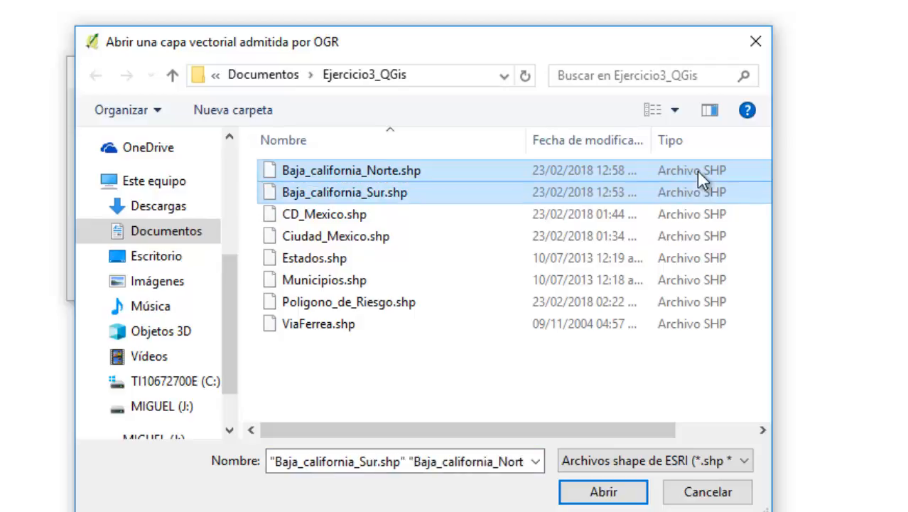
left_click(602, 494)
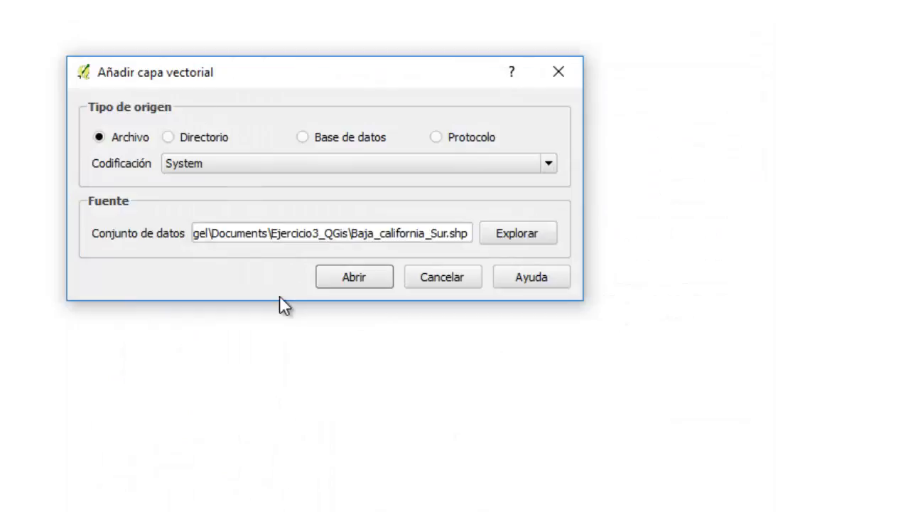
left_click(341, 283)
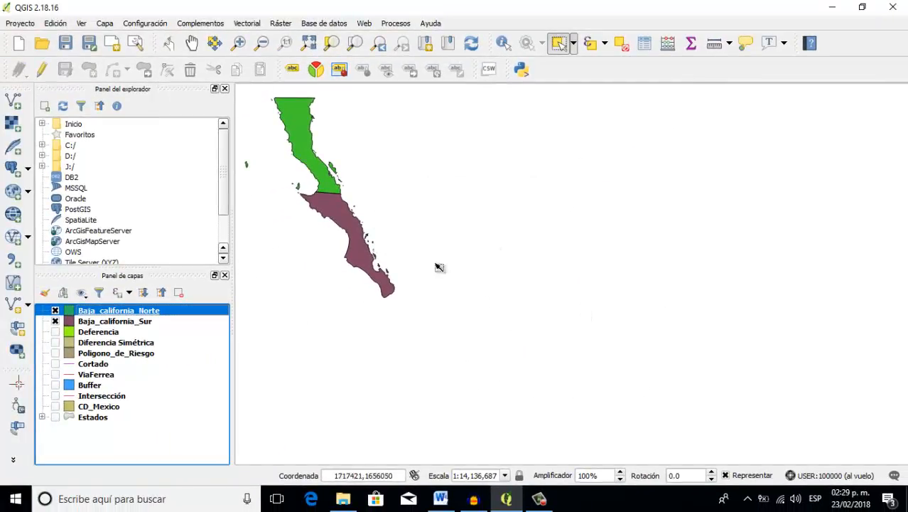
scroll(437, 266, "down", 1)
scroll(376, 208, "up", 1)
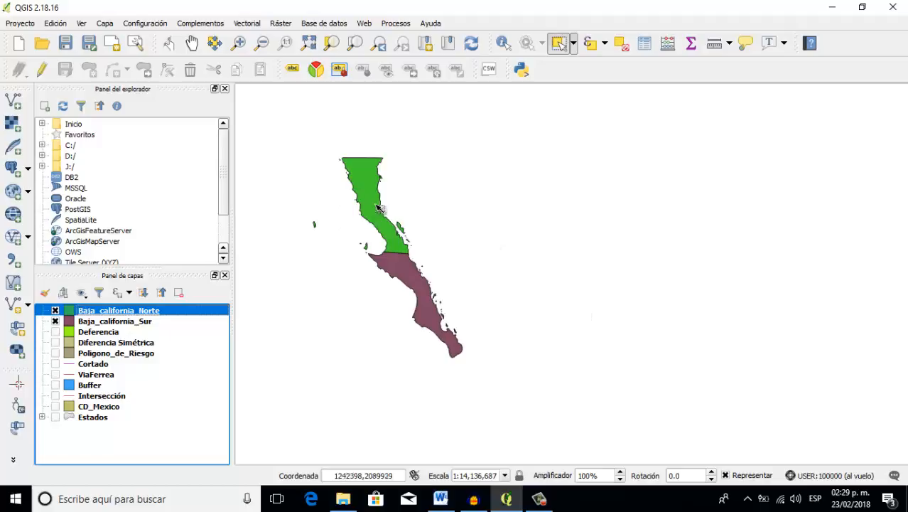
Examine the attribute tables of the Baja_california_Norte and Baja_california_Sur layers.
right_click(124, 311)
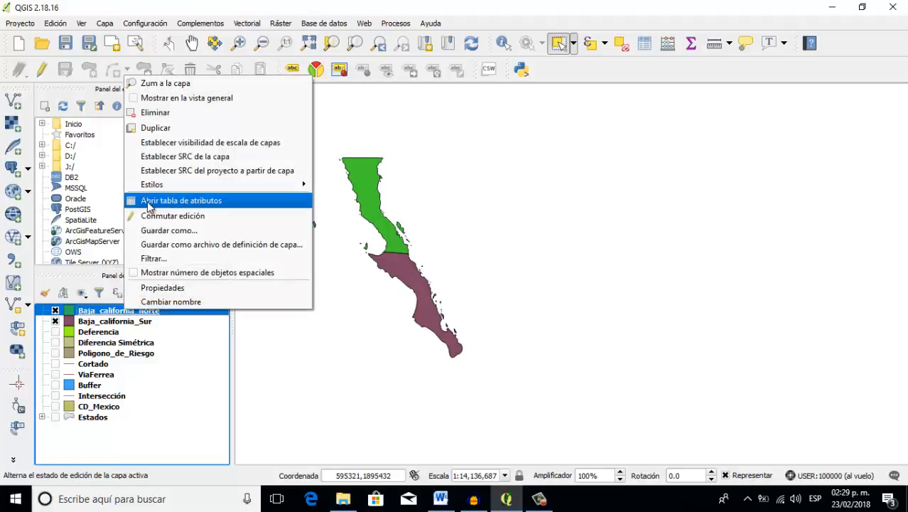
left_click(151, 202)
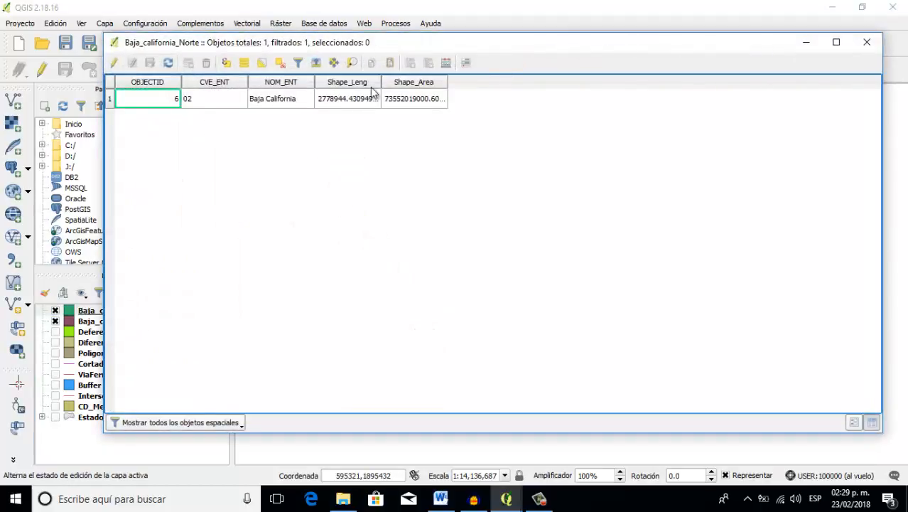
left_click(861, 45)
left_click(93, 323)
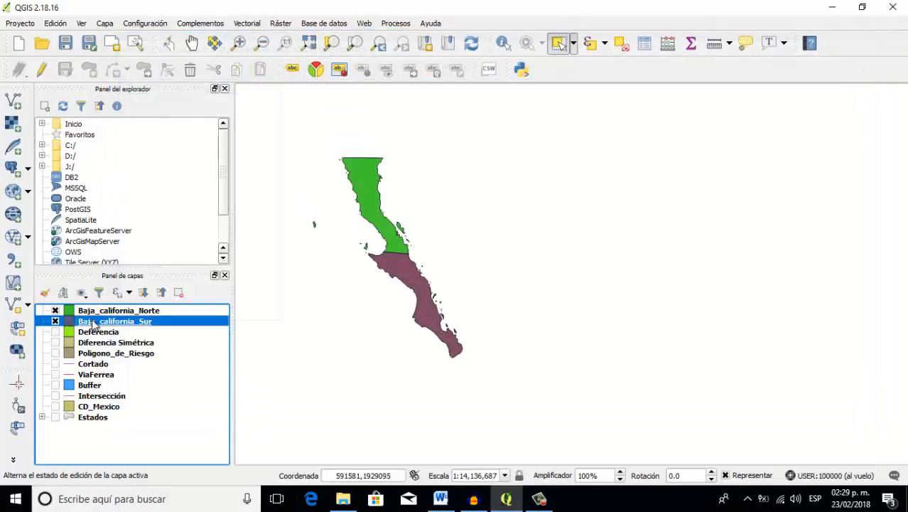
right_click(92, 323)
left_click(153, 206)
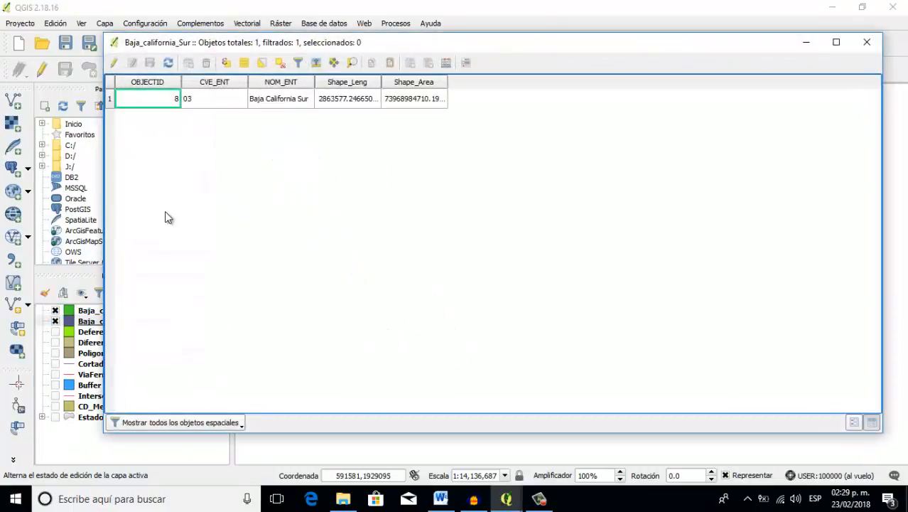
left_click(865, 45)
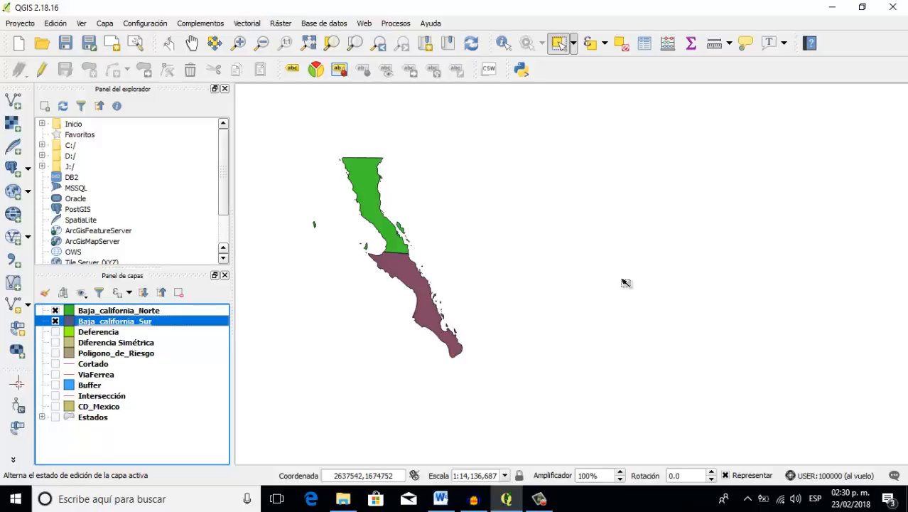
left_click(246, 26)
mouse_move(299, 175)
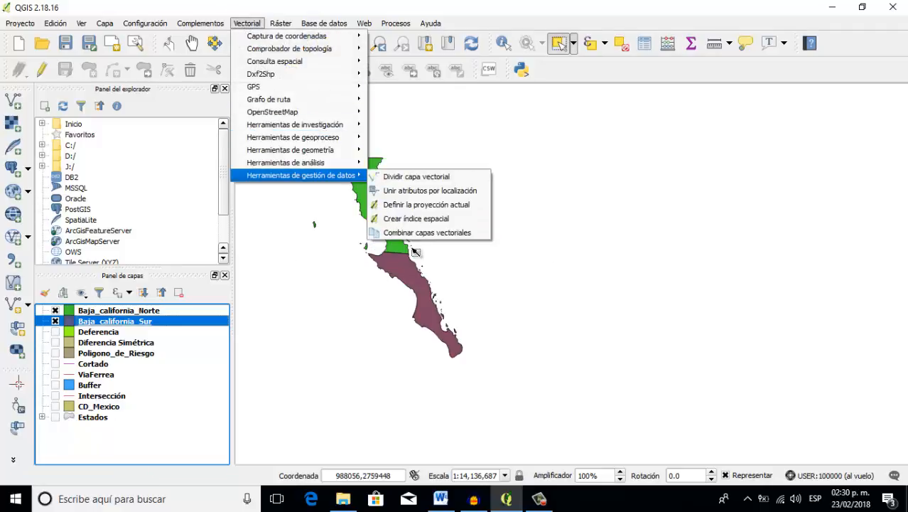
mouse_move(338, 142)
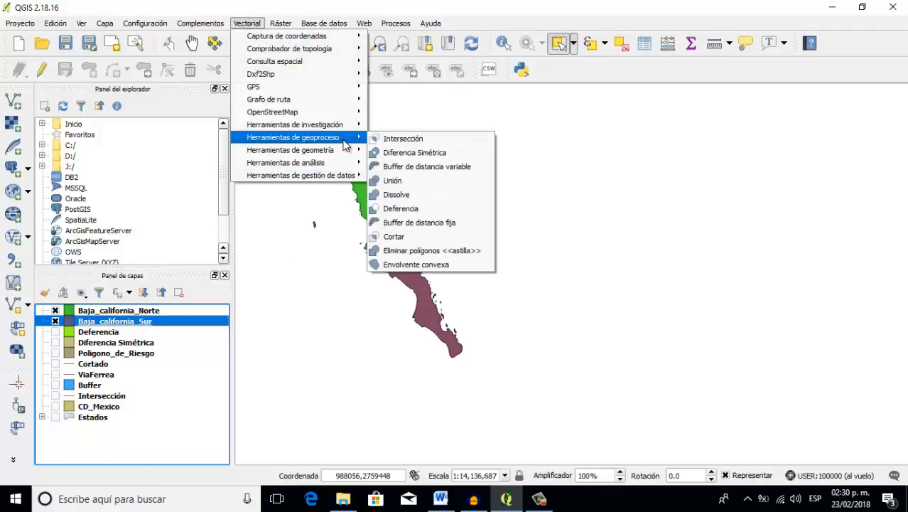
left_click(540, 499)
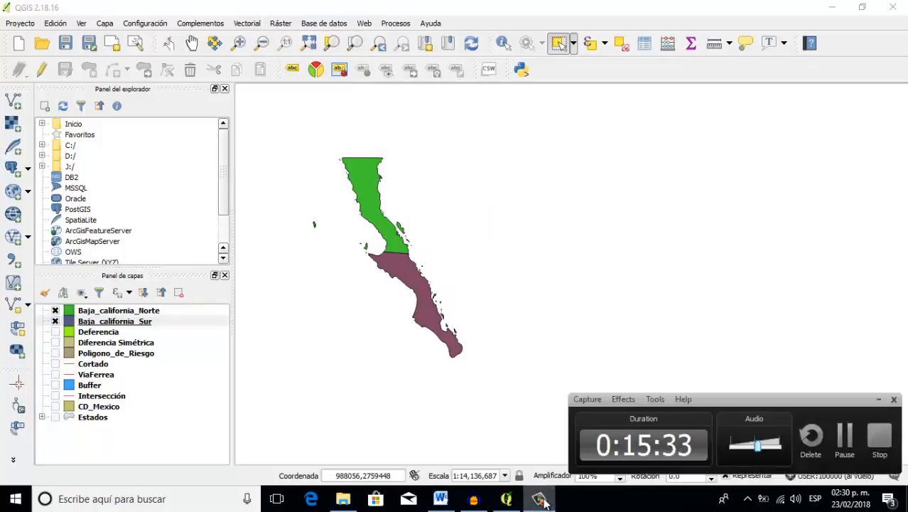
left_click(544, 501)
left_click(477, 500)
left_click(476, 498)
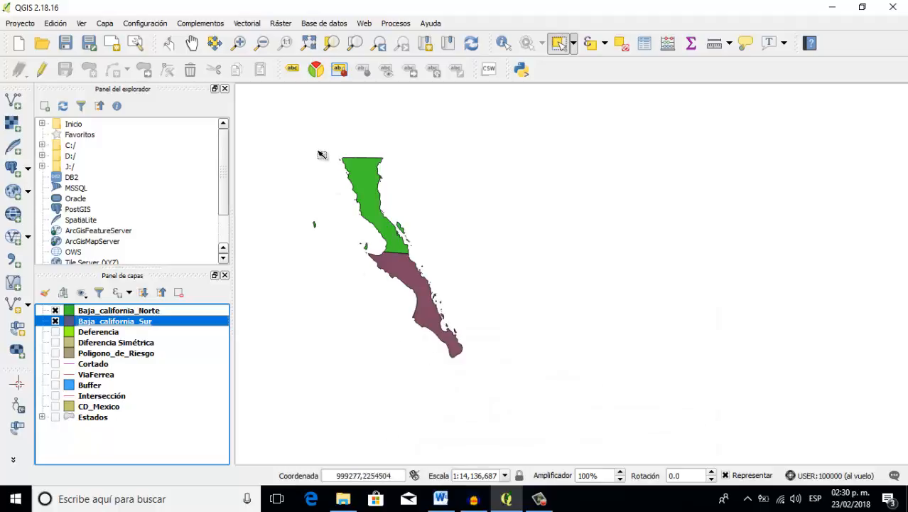
Run the Union geoprocess on Baja_california_Norte and Baja_california_Sur as a temporary layer, assigning the generated coordinate system USER:100000.
left_click(247, 23)
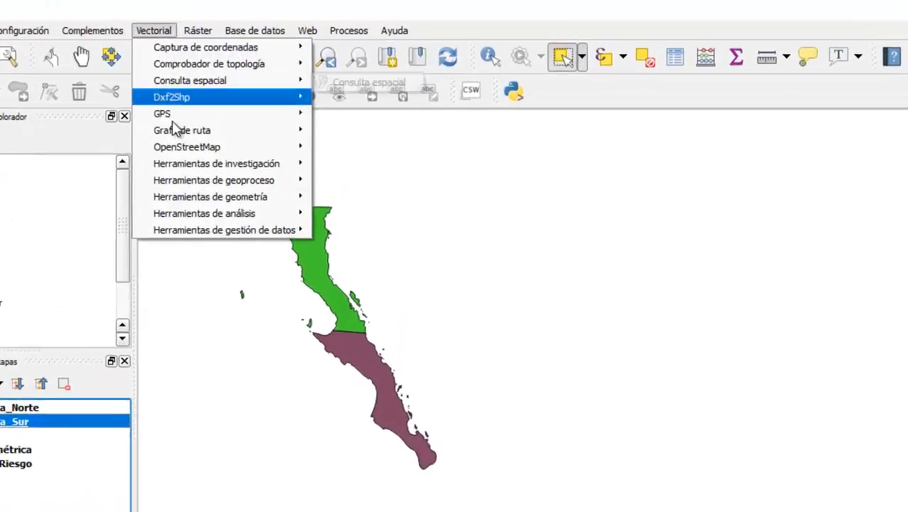
mouse_move(221, 180)
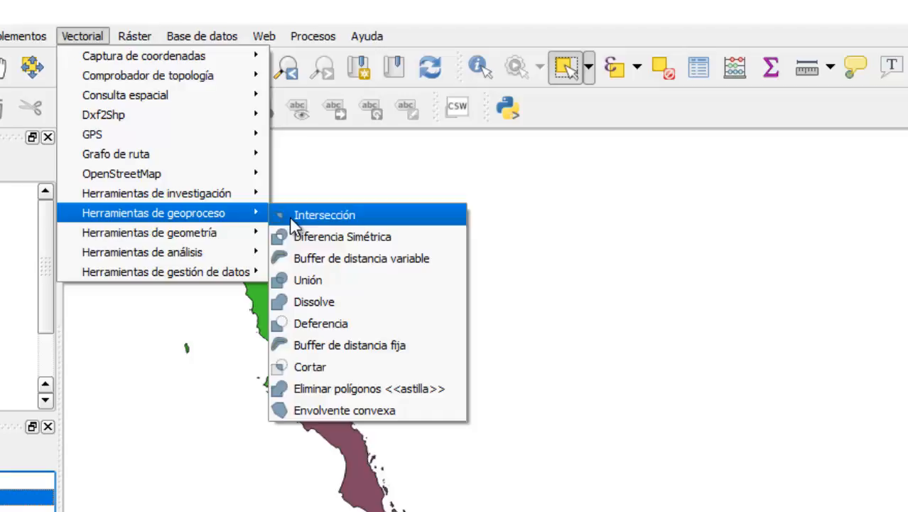
left_click(367, 280)
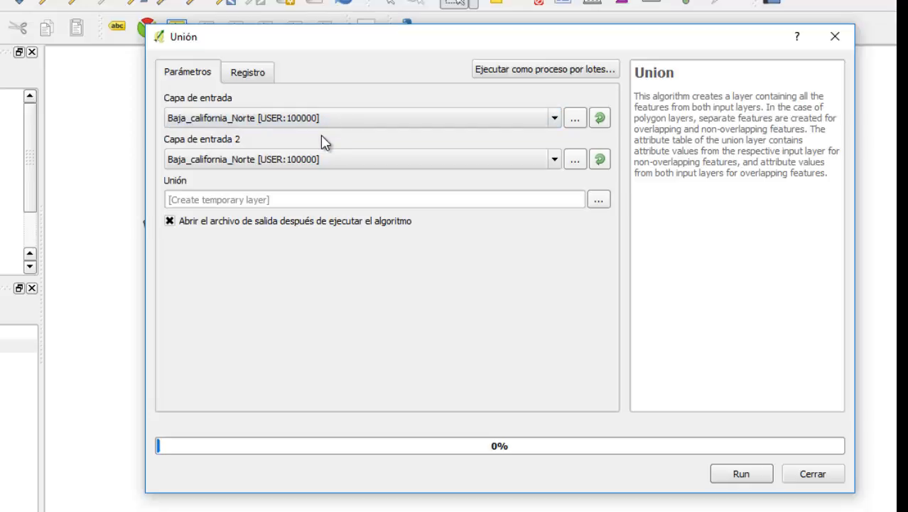
left_click(259, 165)
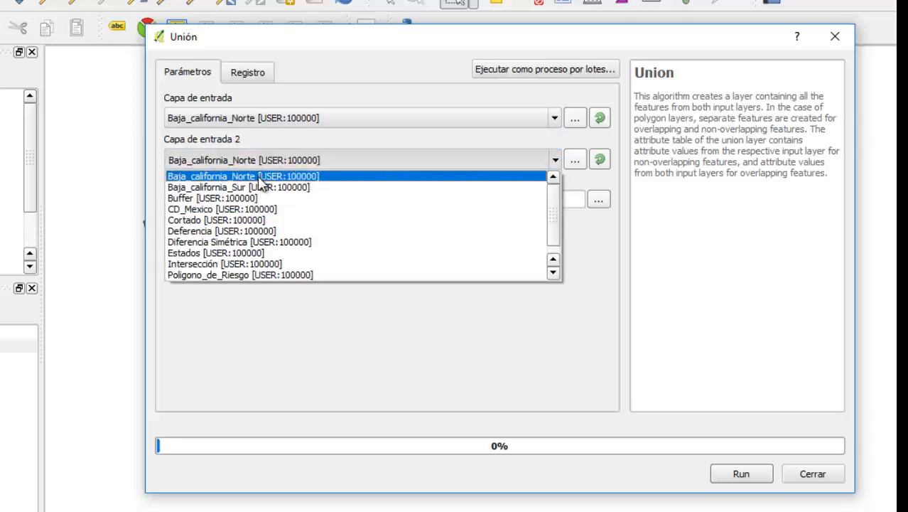
left_click(260, 186)
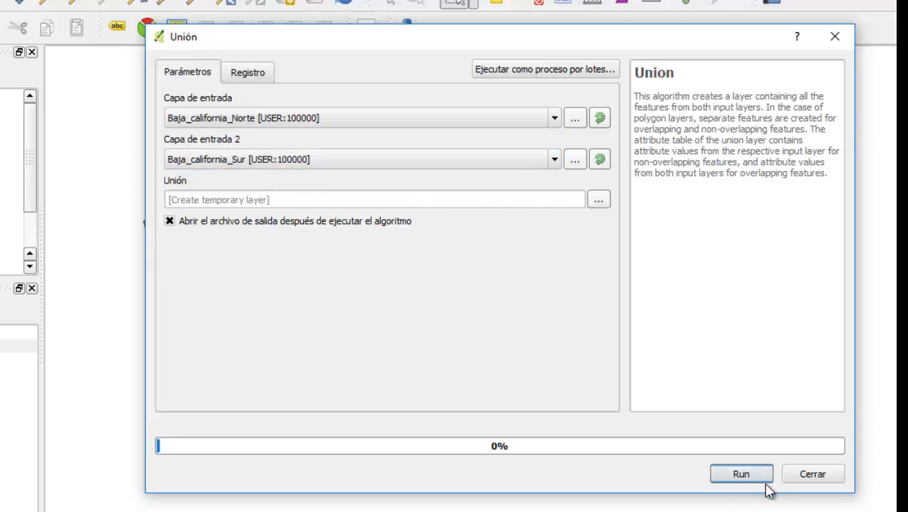
left_click(740, 473)
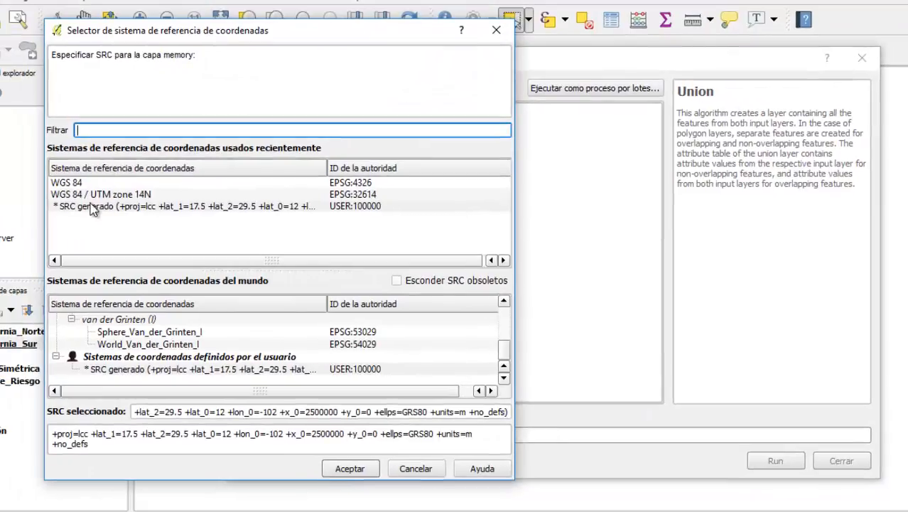
left_click(91, 207)
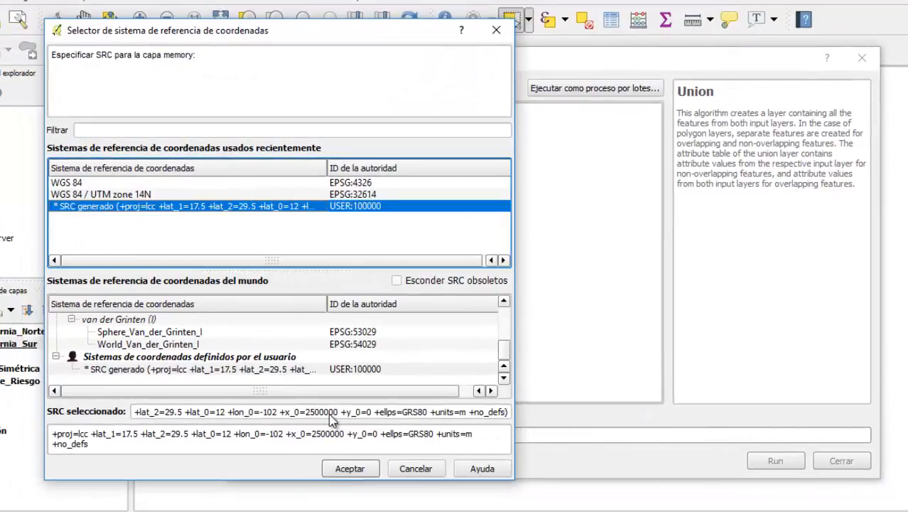
left_click(350, 469)
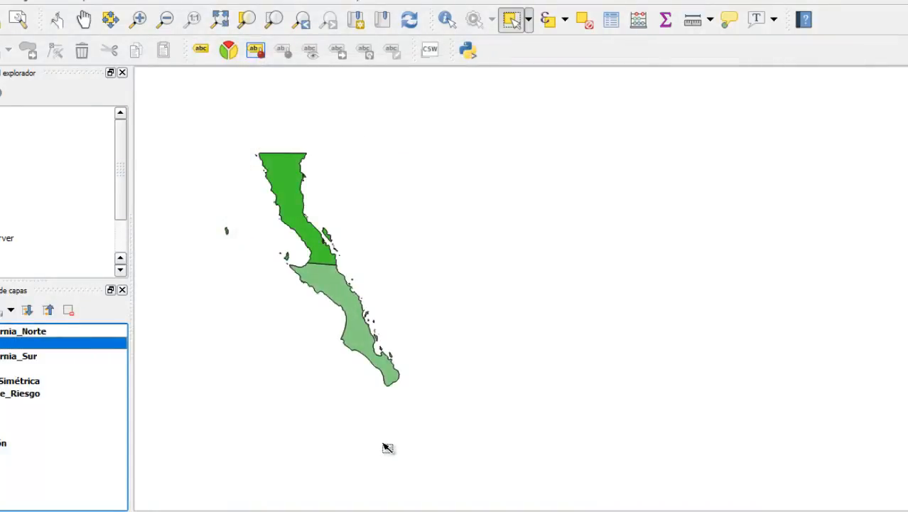
Hide the Baja_california_Sur and Baja_california_Norte layers and open the attribute table of the Unión layer.
left_click(22, 328)
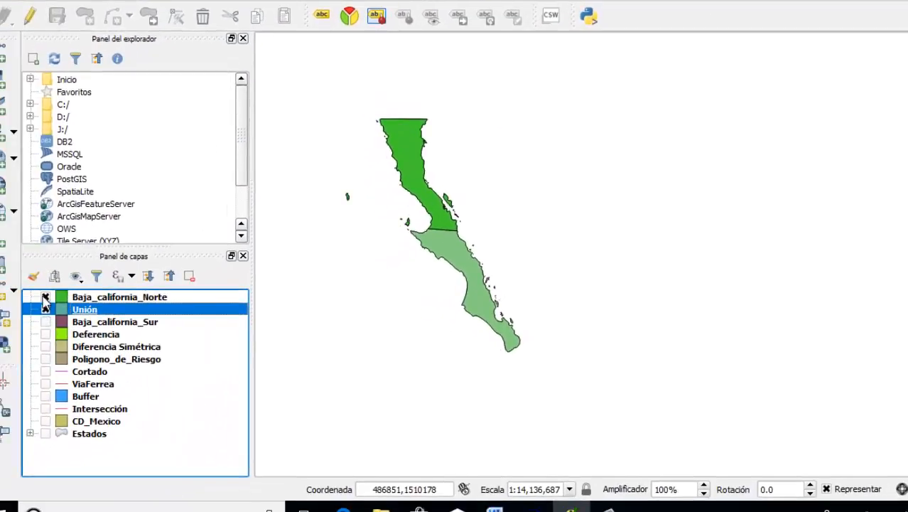
left_click(45, 297)
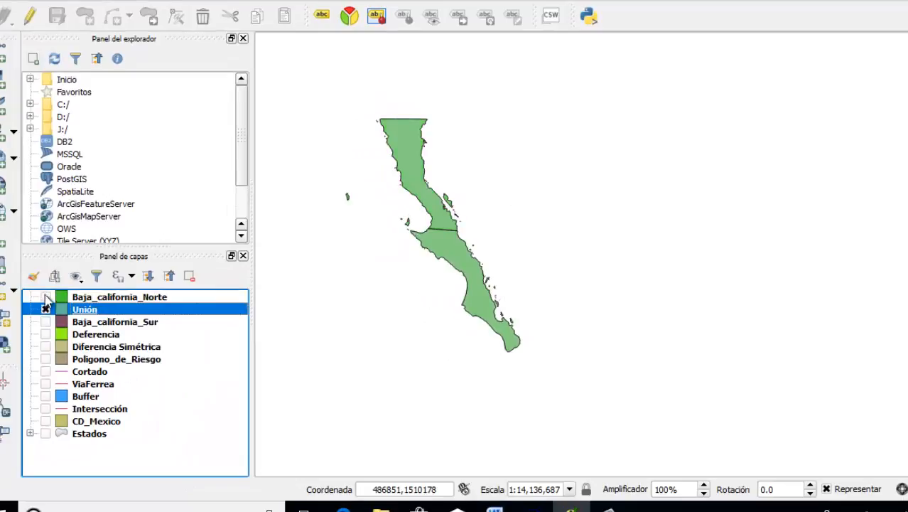
right_click(88, 313)
left_click(165, 180)
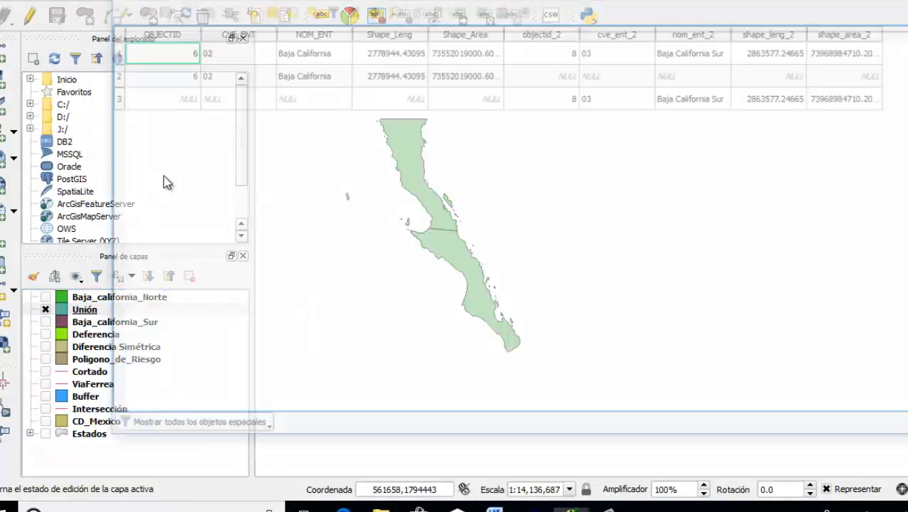
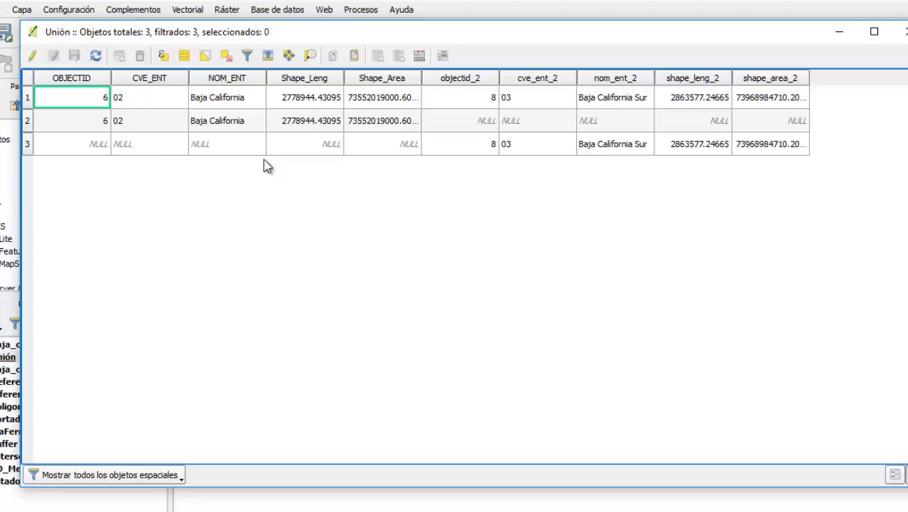
Examine the fields inherited from both input layers for each record in the Unión attribute table, and close it.
left_click(90, 145)
left_click(140, 145)
left_click(224, 151)
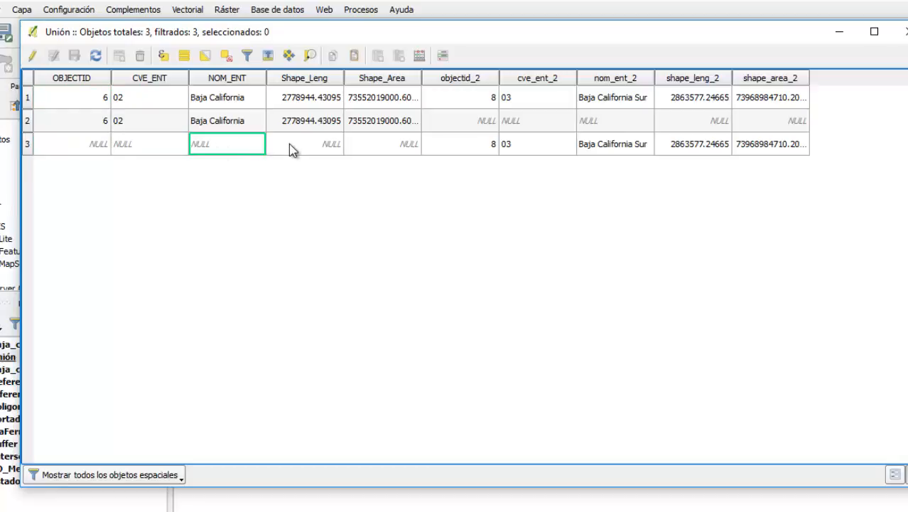
left_click(406, 146)
left_click(454, 145)
left_click(484, 122)
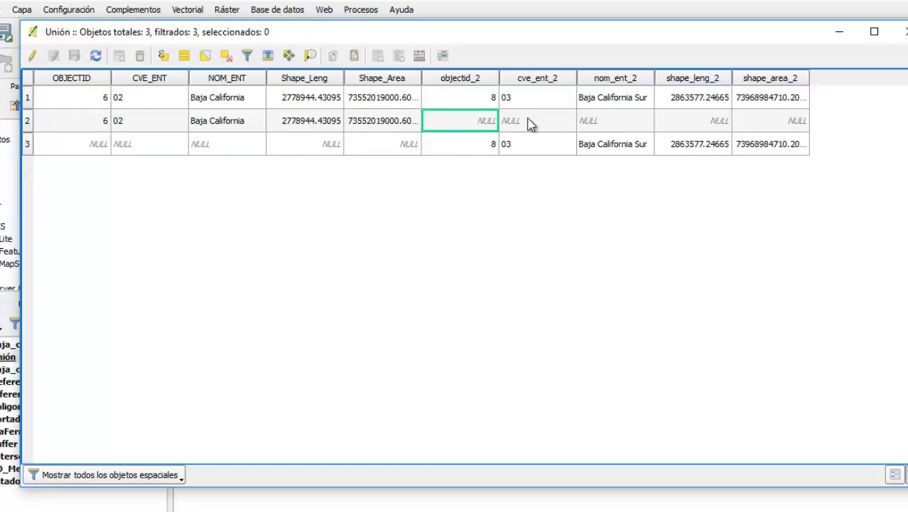
left_click(533, 122)
left_click(586, 121)
left_click(665, 119)
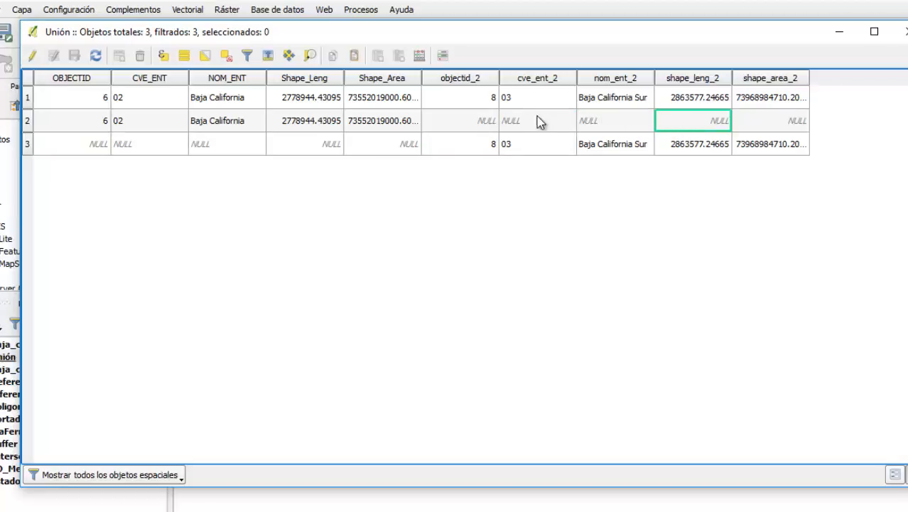
left_click(474, 126)
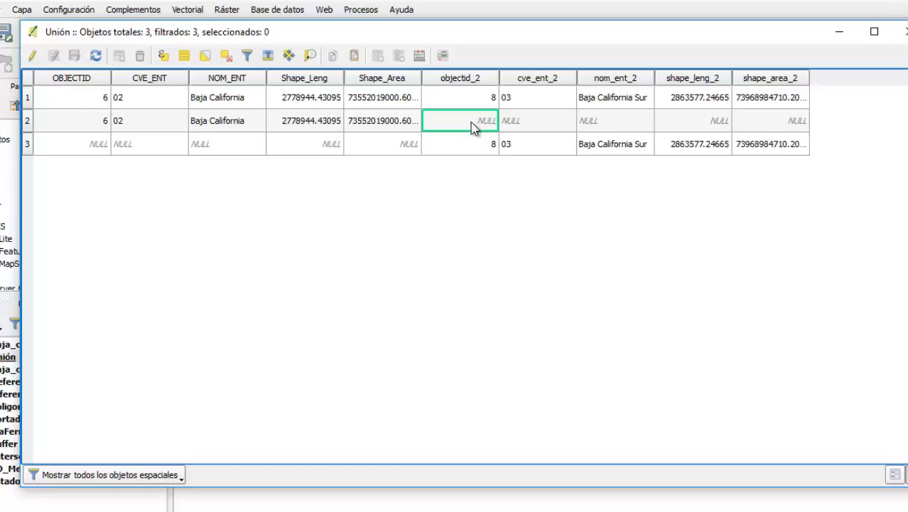
left_click(317, 150)
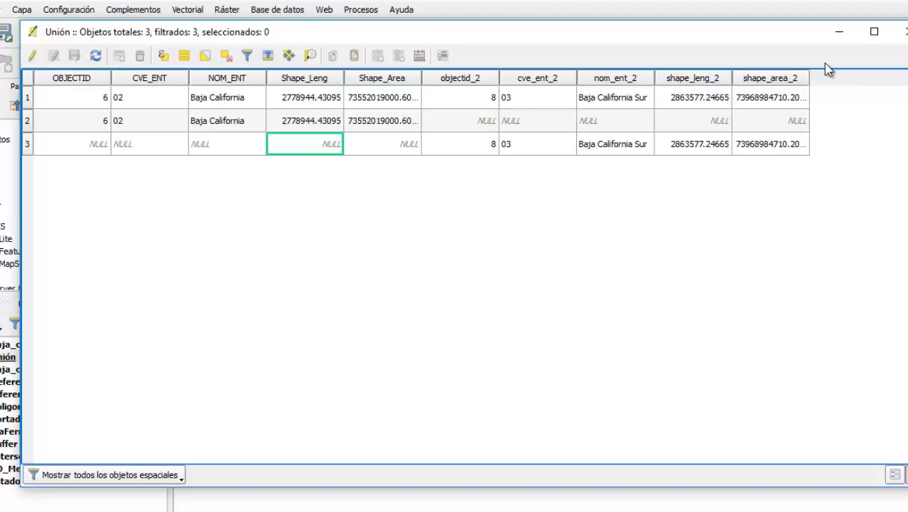
left_click(514, 124)
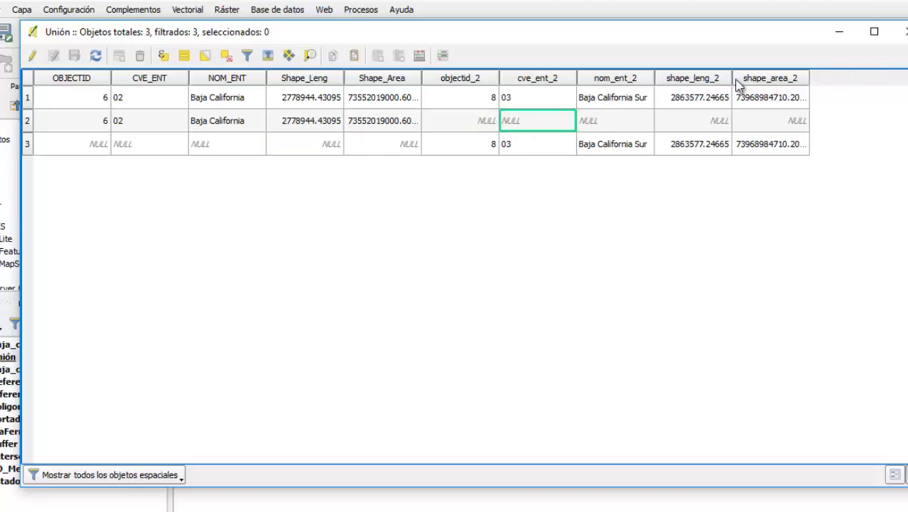
left_click(899, 31)
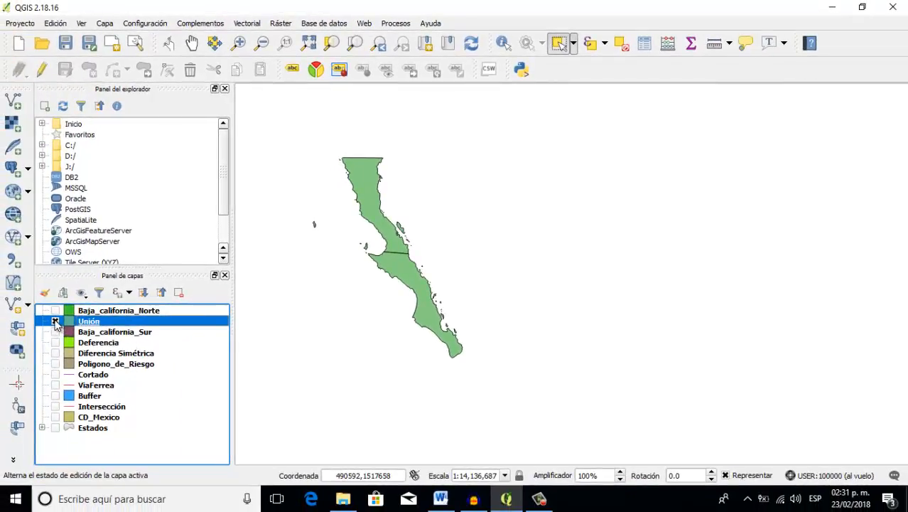
Hide the Unión layer and add Municipios.shp from the Ejercicio3_QGis folder as a vector layer.
left_click(55, 322)
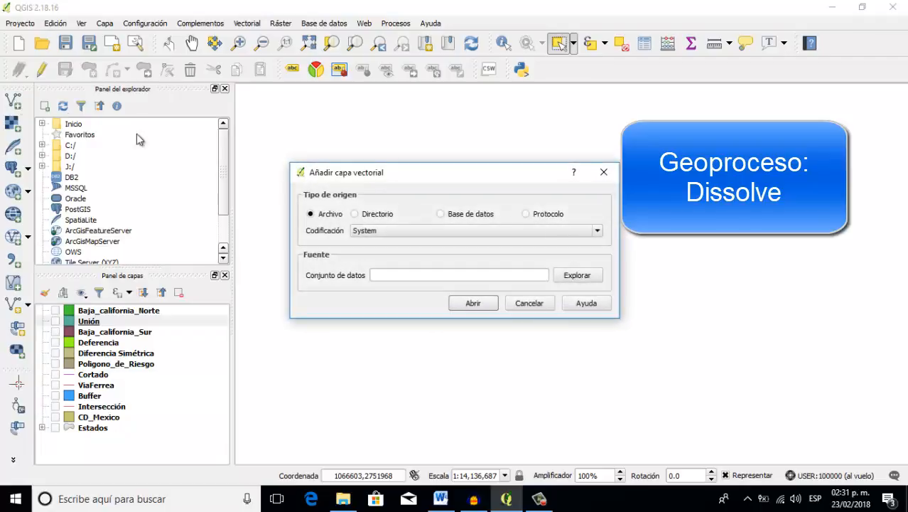
left_click(577, 274)
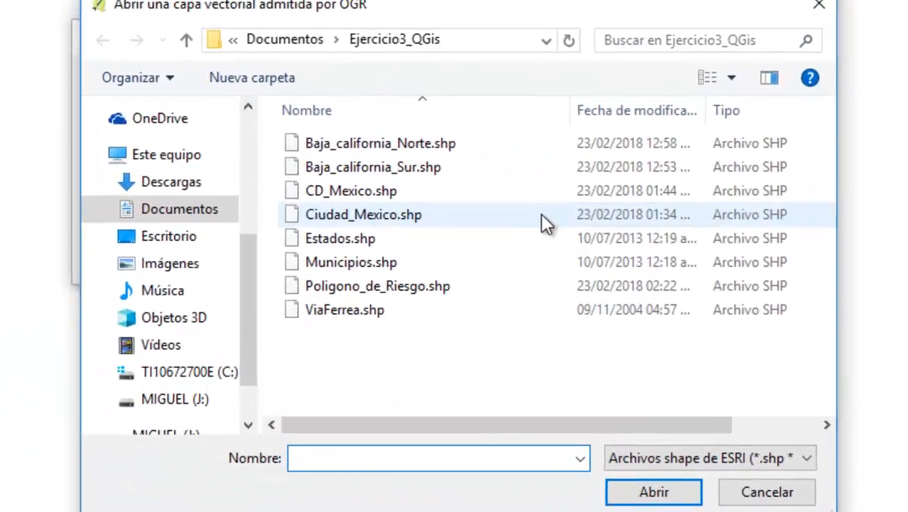
left_click(384, 262)
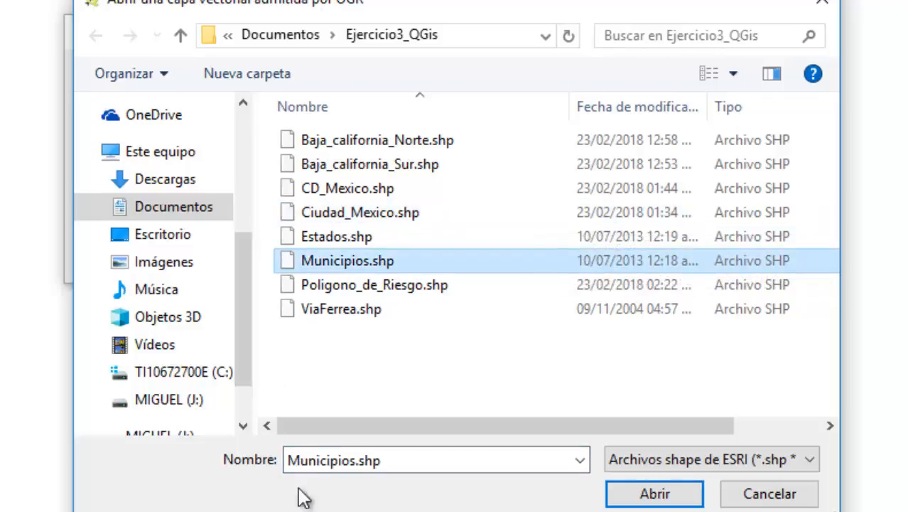
left_click(652, 494)
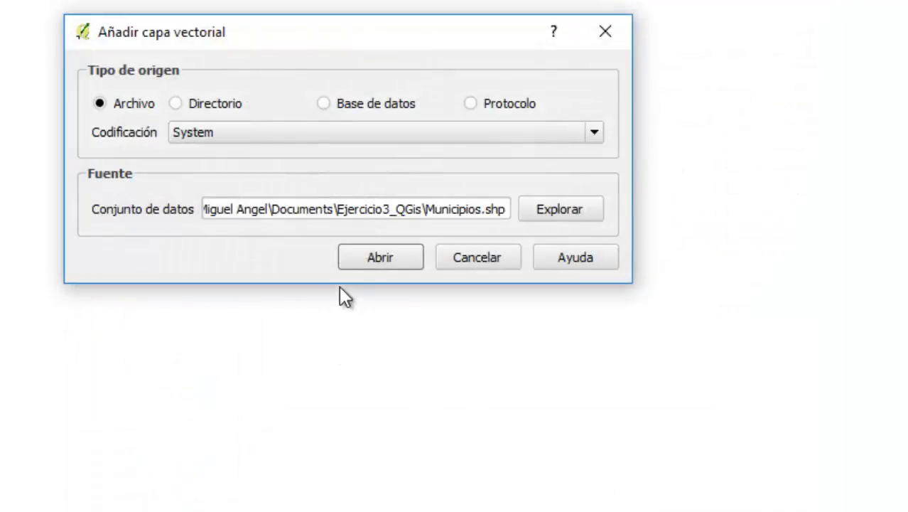
left_click(364, 257)
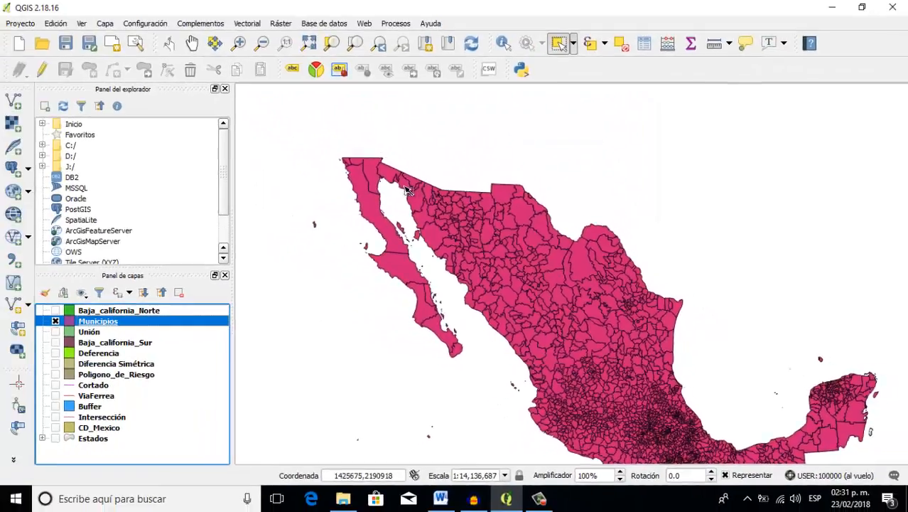
scroll(273, 56, "down", 1)
scroll(376, 158, "up", 1)
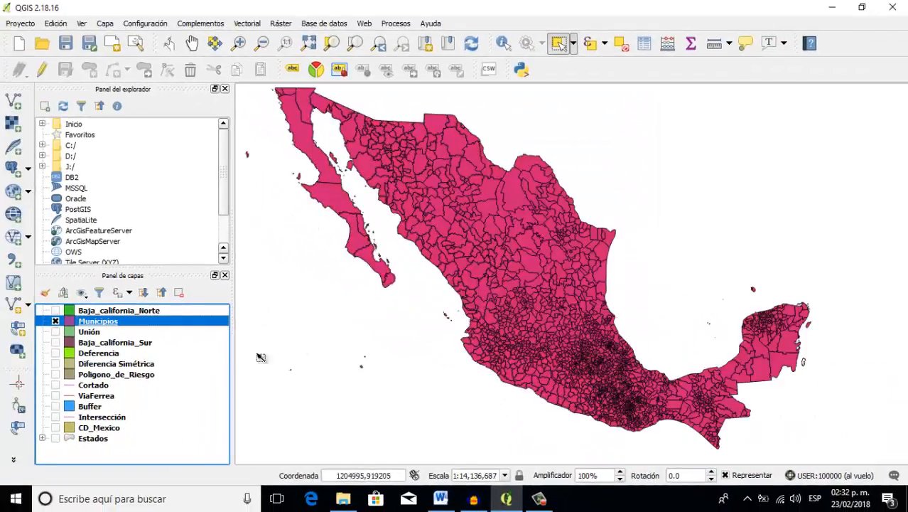
Briefly turn on the Estados layer, and examine the attribute table of the Municipios layer.
left_click(55, 438)
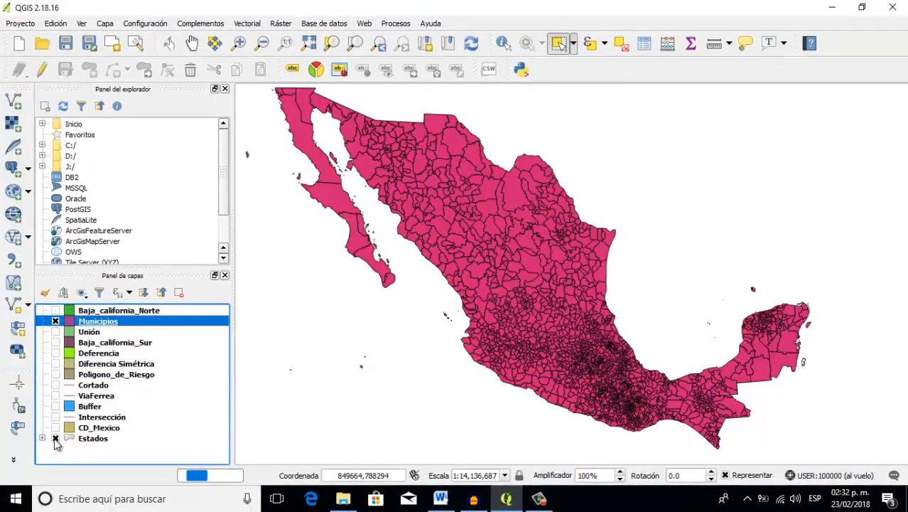
left_click(56, 438)
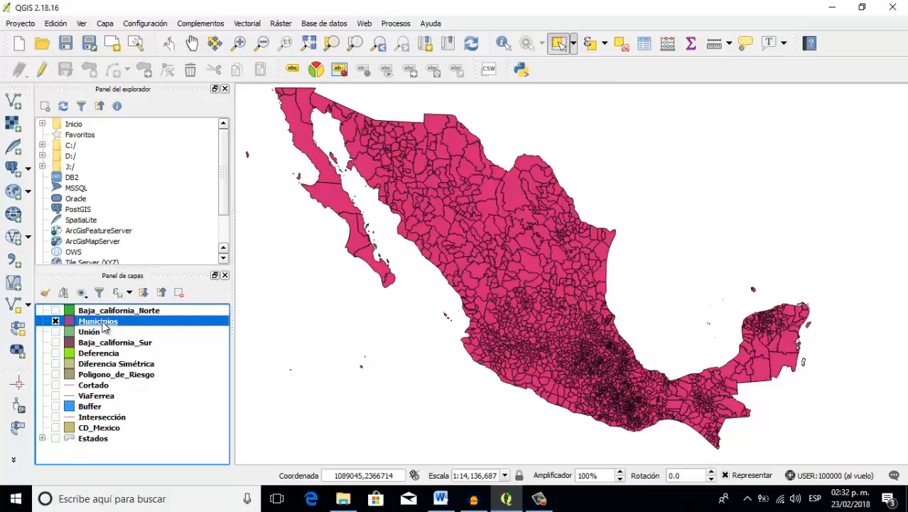
right_click(100, 321)
left_click(168, 212)
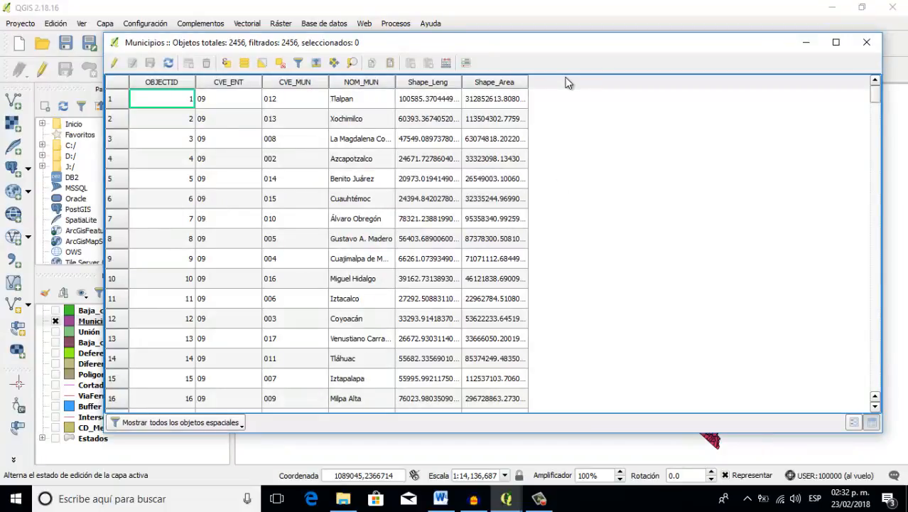
scroll(213, 152, "down", 5)
scroll(216, 152, "up", 5)
left_click(867, 42)
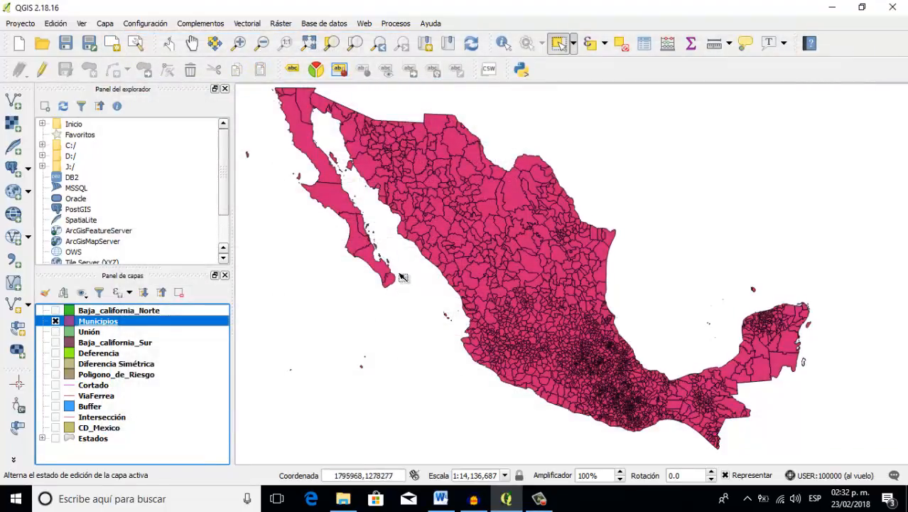
Set up a Dissolve of the Municipios layer with all features dissolved, a temporary output layer and the NOM_MUN field highlighted.
left_click(248, 24)
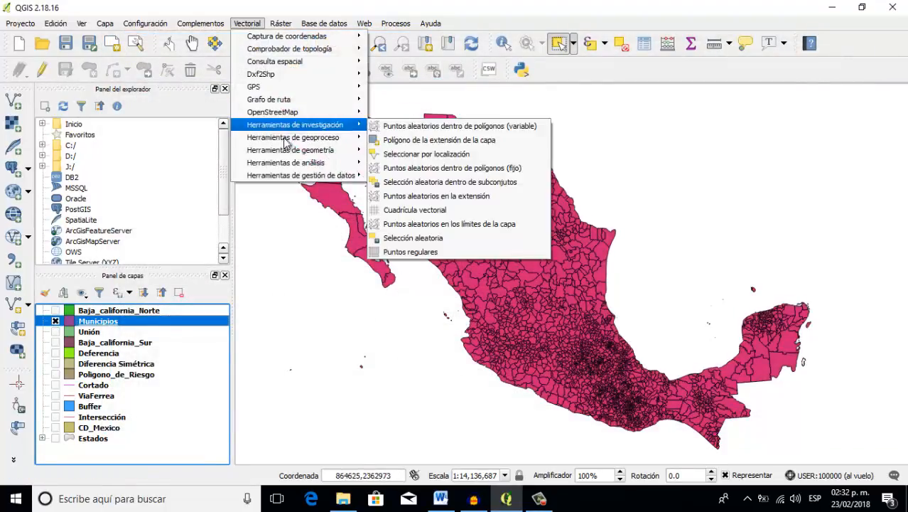
mouse_move(351, 140)
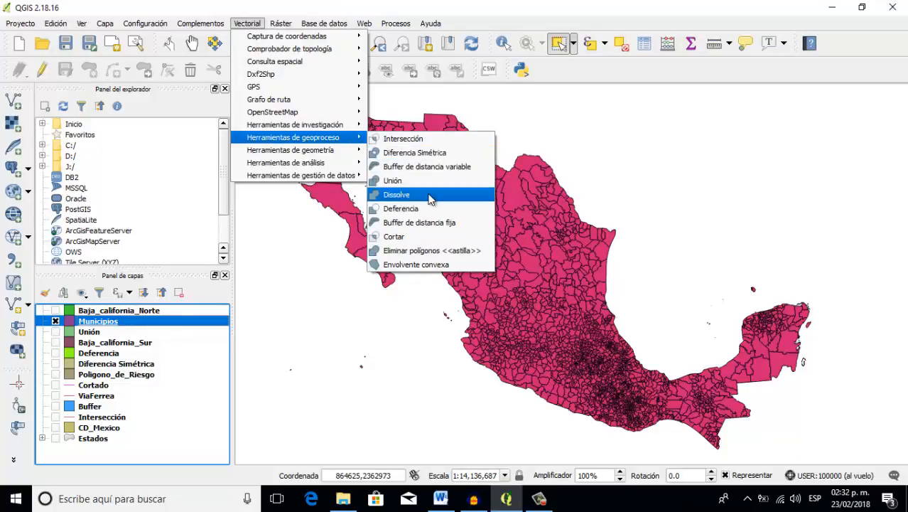
left_click(430, 196)
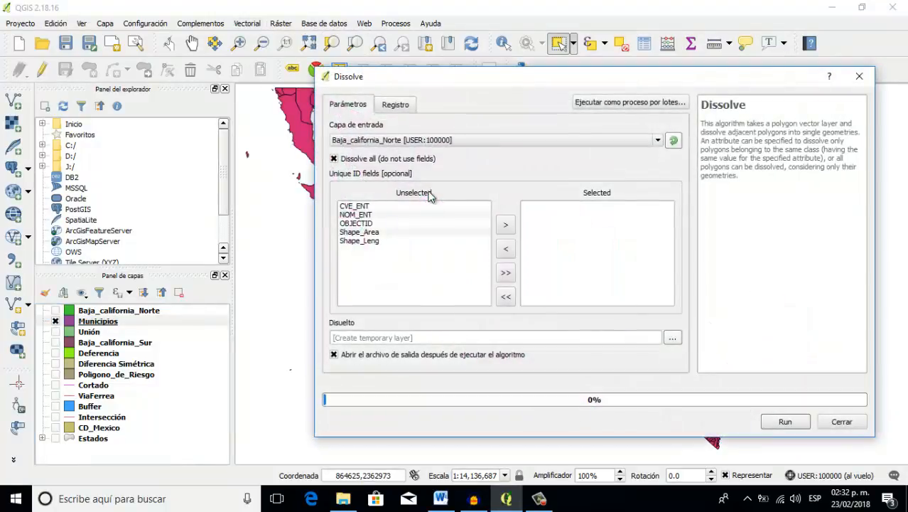
left_click(405, 143)
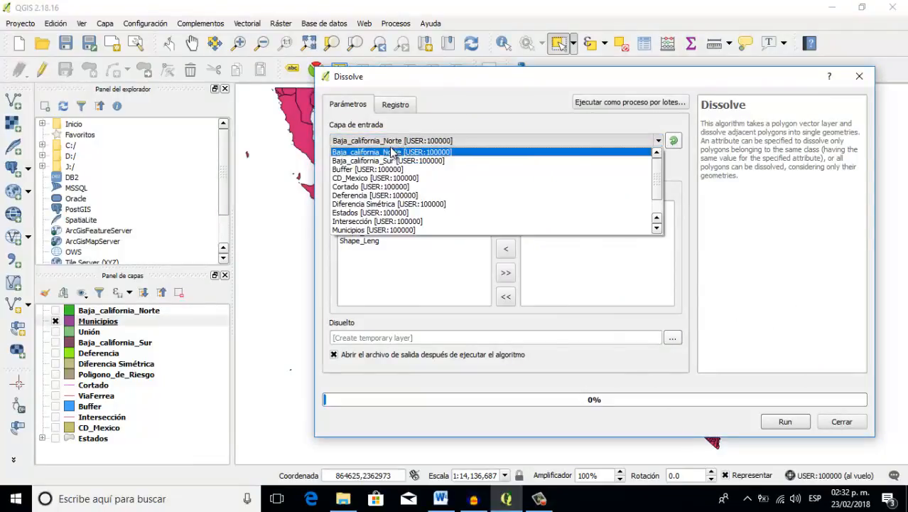
left_click(386, 230)
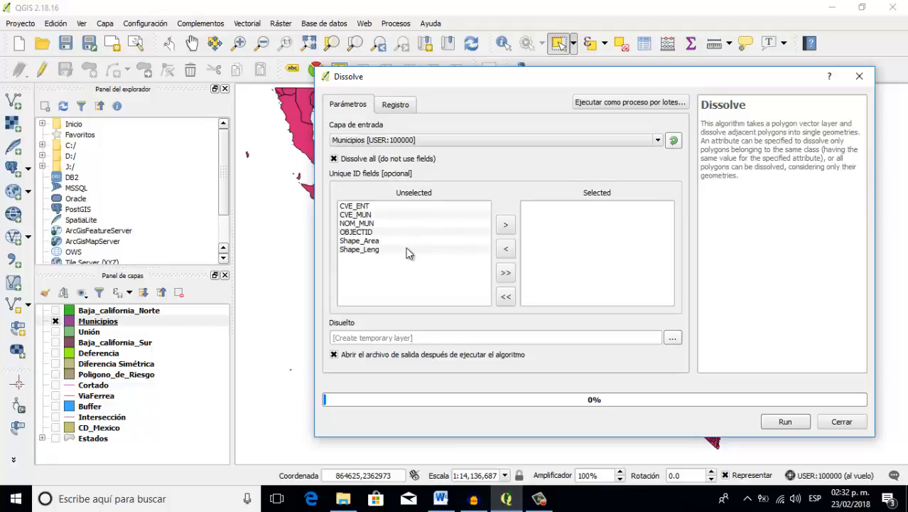
left_click(364, 224)
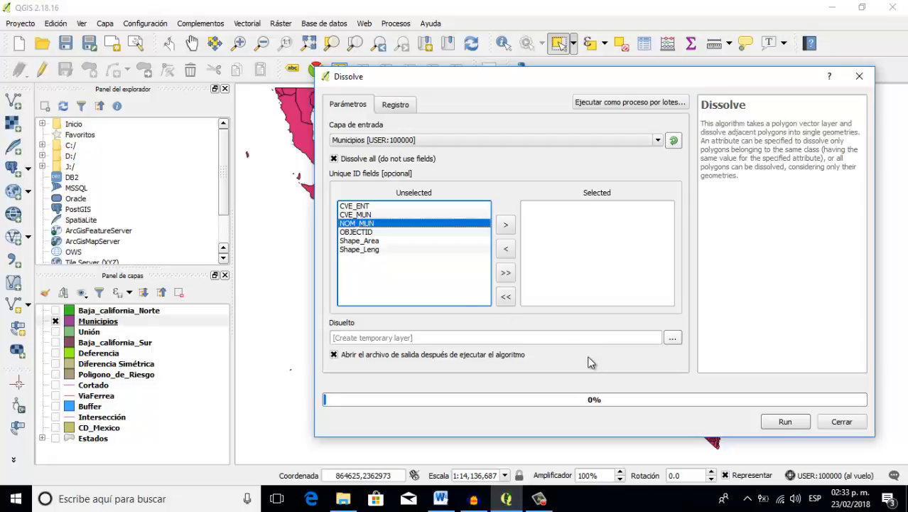
Run the dissolve and assign the generated coordinate system USER:100000 to the memory layer.
left_click(792, 429)
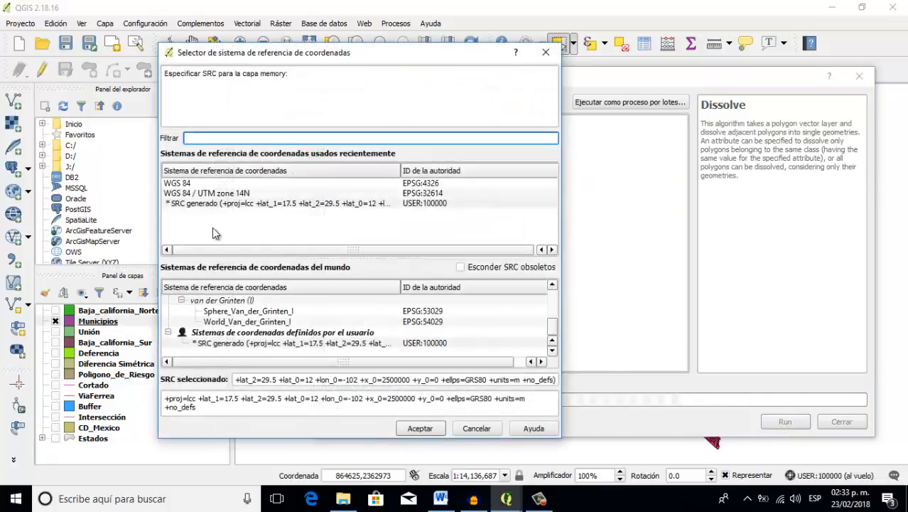
left_click(219, 203)
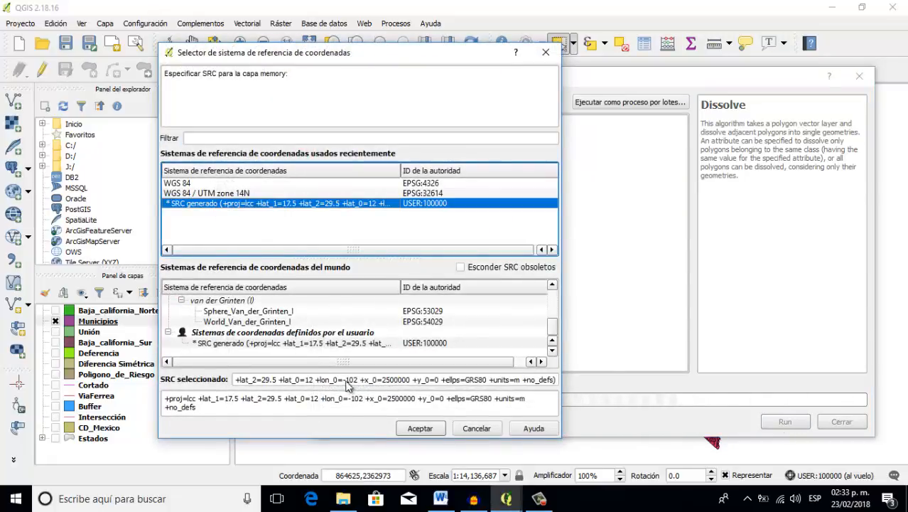
left_click(418, 428)
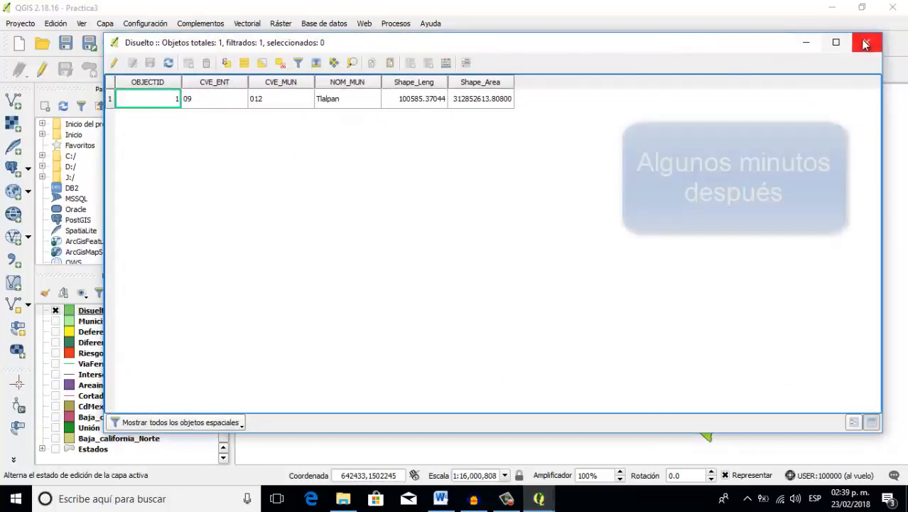
Close the attribute table of the Disuelto layer and inspect the dissolved outline of Mexico on the map.
left_click(868, 41)
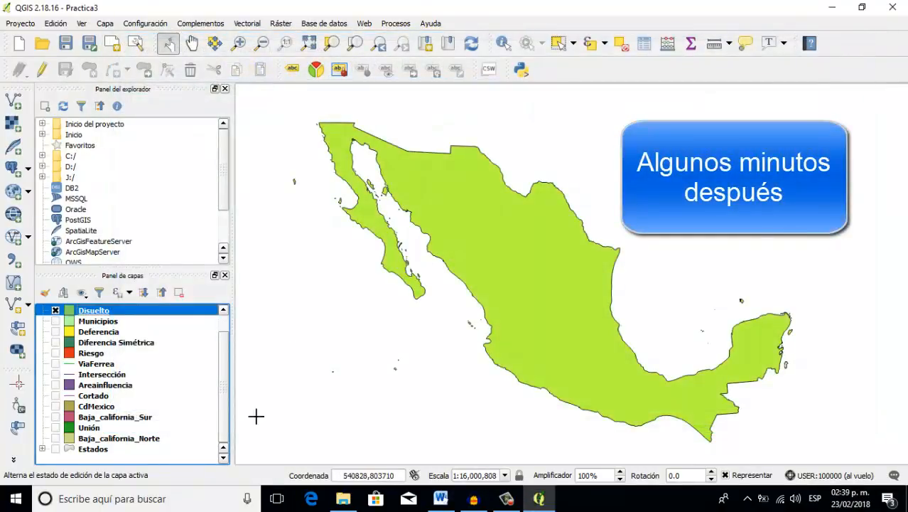
scroll(401, 316, "down", 1)
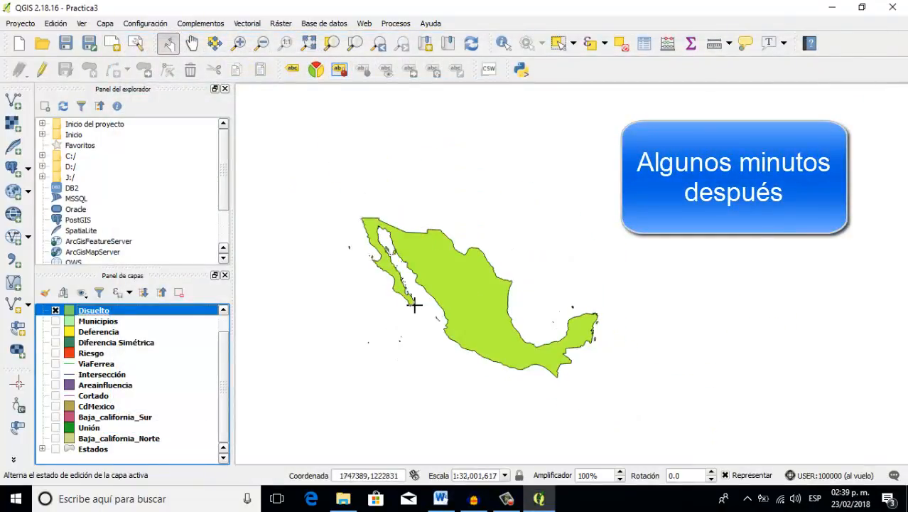
scroll(415, 303, "up", 1)
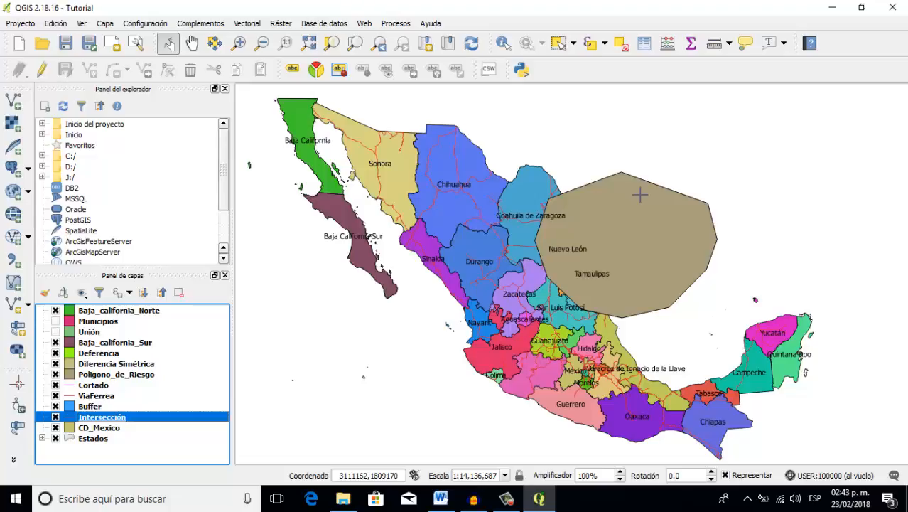
Examine the options for saving the CD_Mexico layer as an ESRI shapefile in the Ejercicio3_QGis folder, and cancel without saving.
left_click(107, 428)
right_click(107, 432)
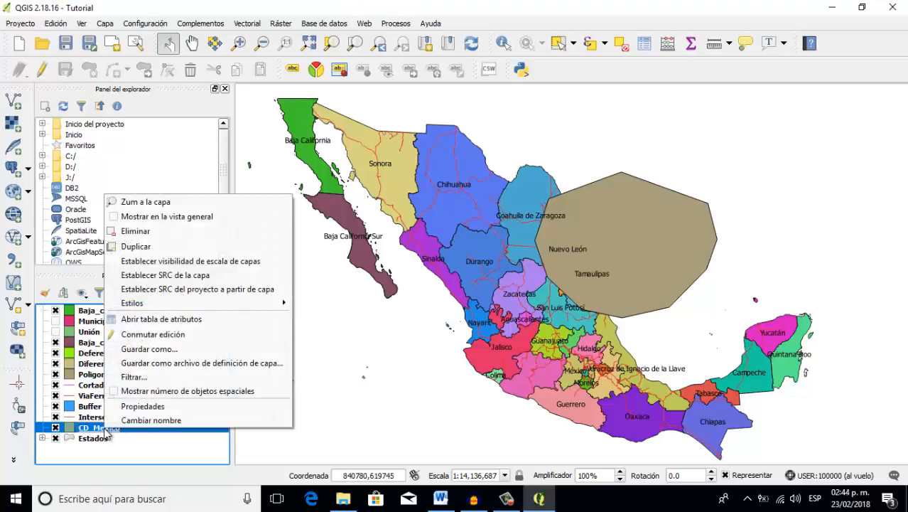
left_click(146, 349)
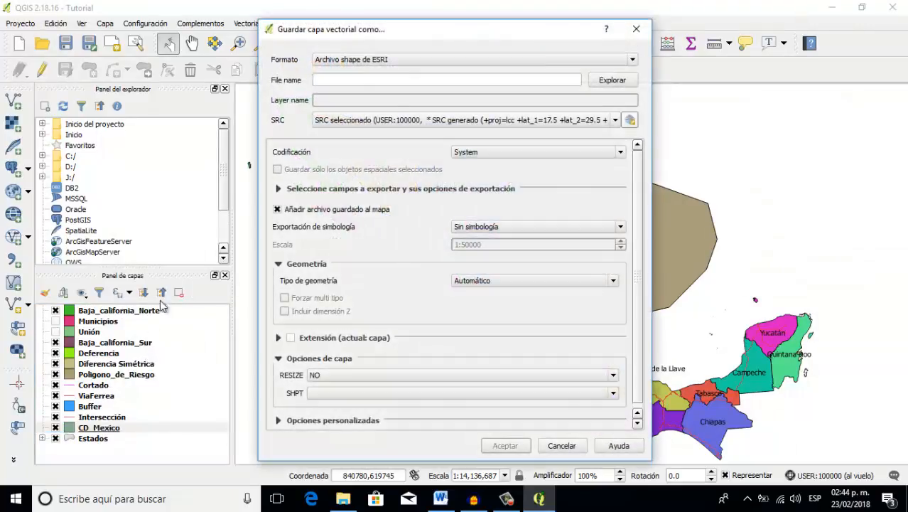
left_click(602, 81)
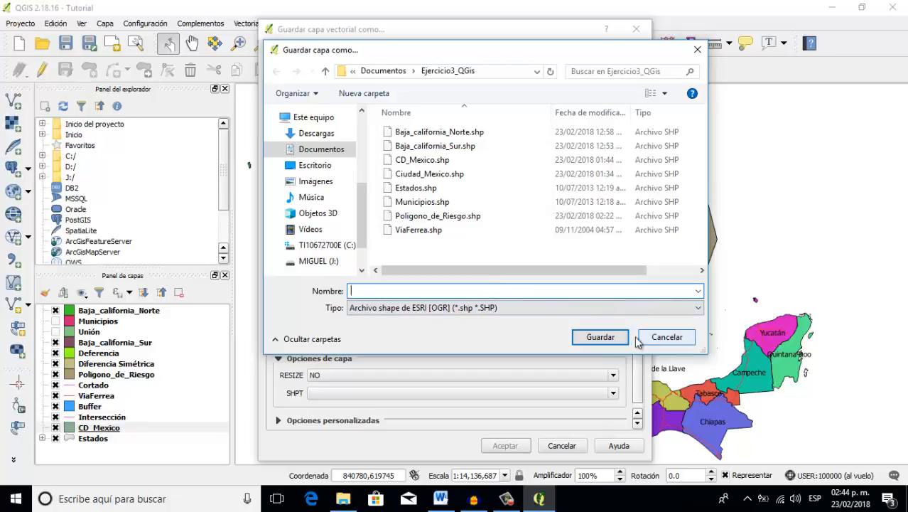
left_click(665, 337)
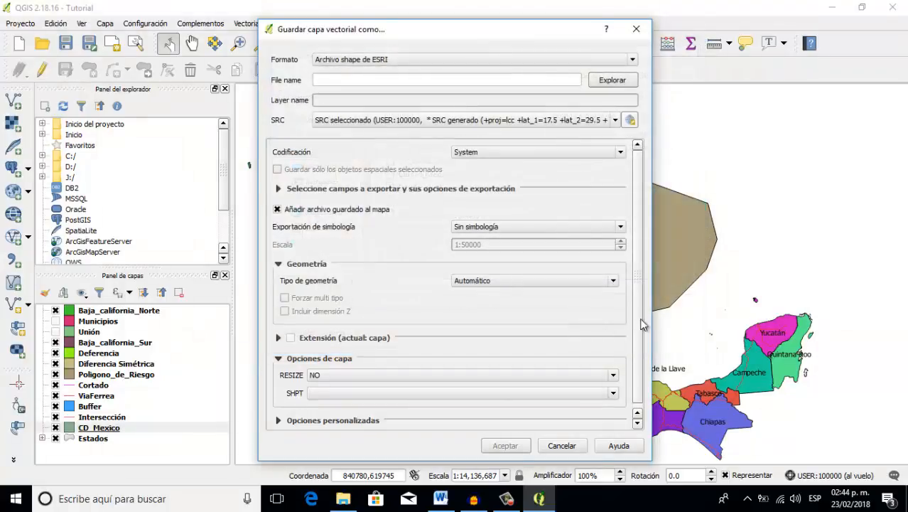
left_click(640, 33)
scroll(529, 285, "up", 1)
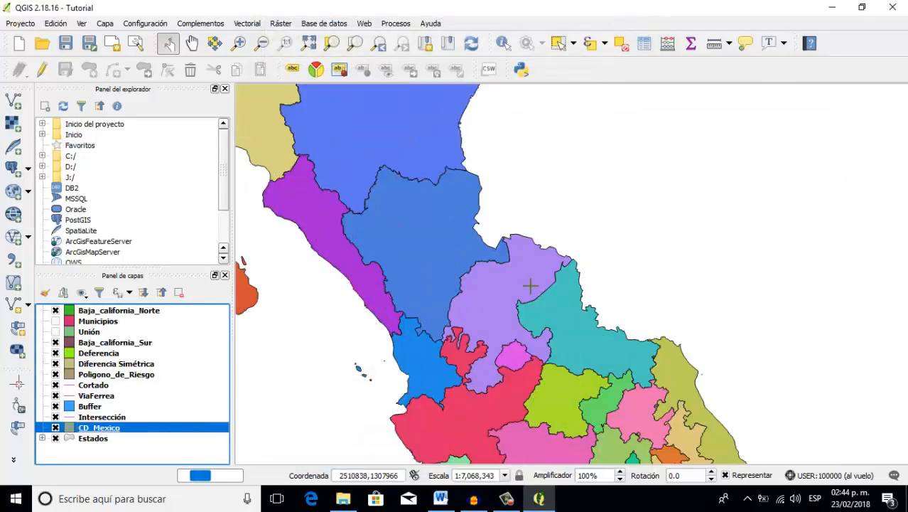
scroll(529, 284, "down", 1)
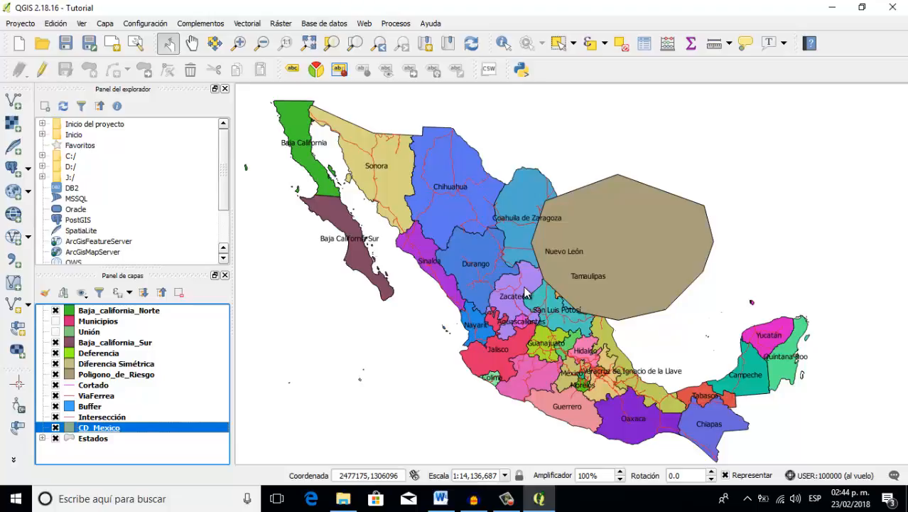